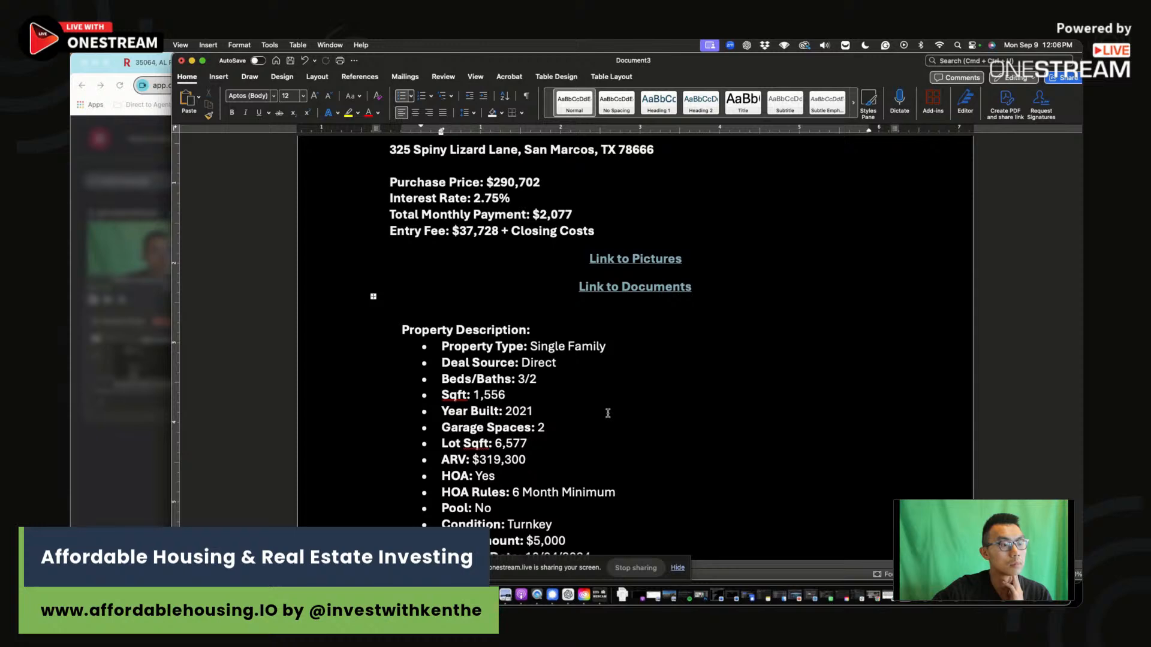
Update the live stream's destinations in the browser studio and show the stream's chat.
{"action": "left_click", "coordinate": [606, 414]}
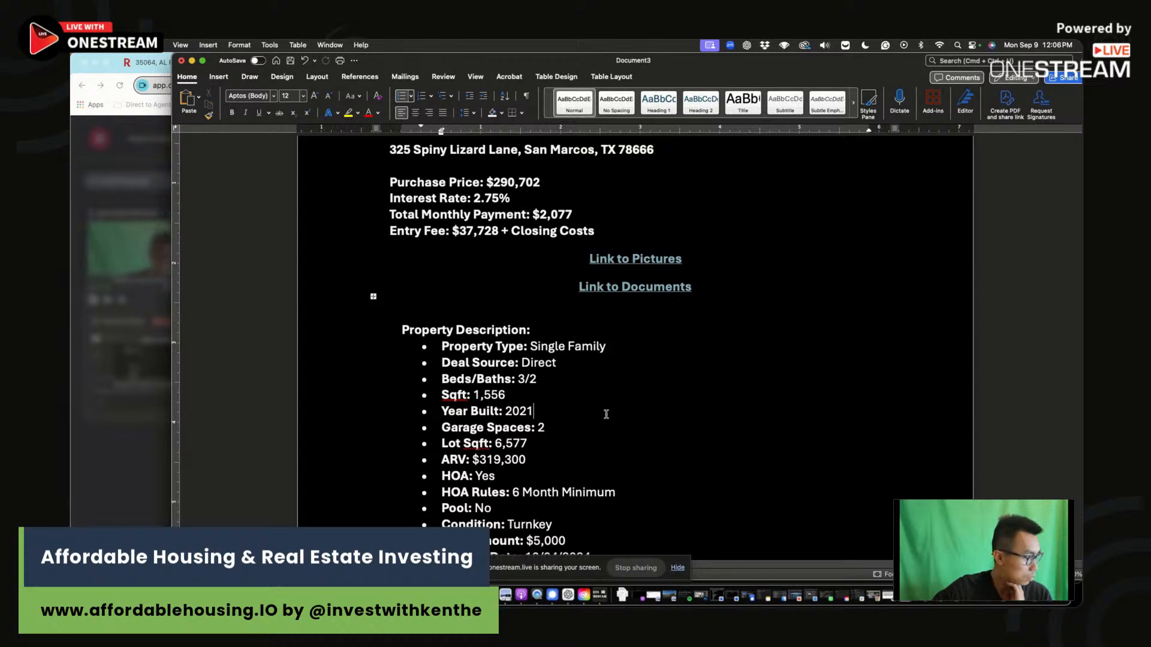
{"action": "left_click_drag", "start_coordinate": [606, 58], "coordinate": [676, 380]}
{"action": "left_click", "coordinate": [616, 397]}
{"action": "left_click", "coordinate": [573, 432]}
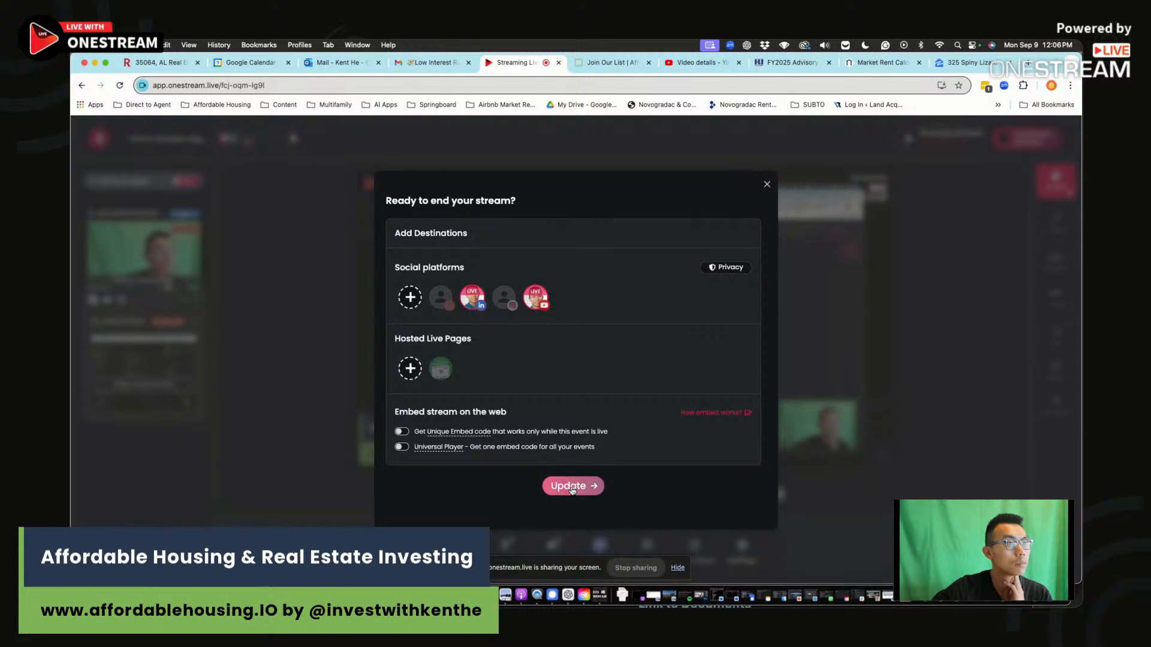
{"action": "left_click", "coordinate": [571, 489]}
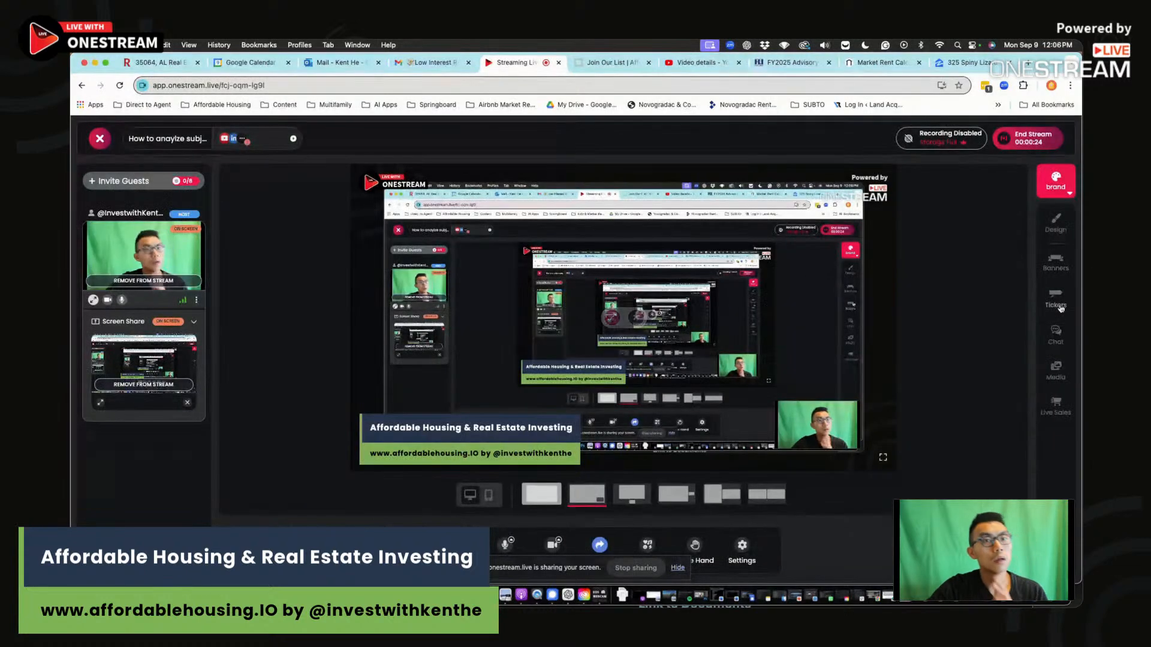
{"action": "left_click", "coordinate": [1056, 334]}
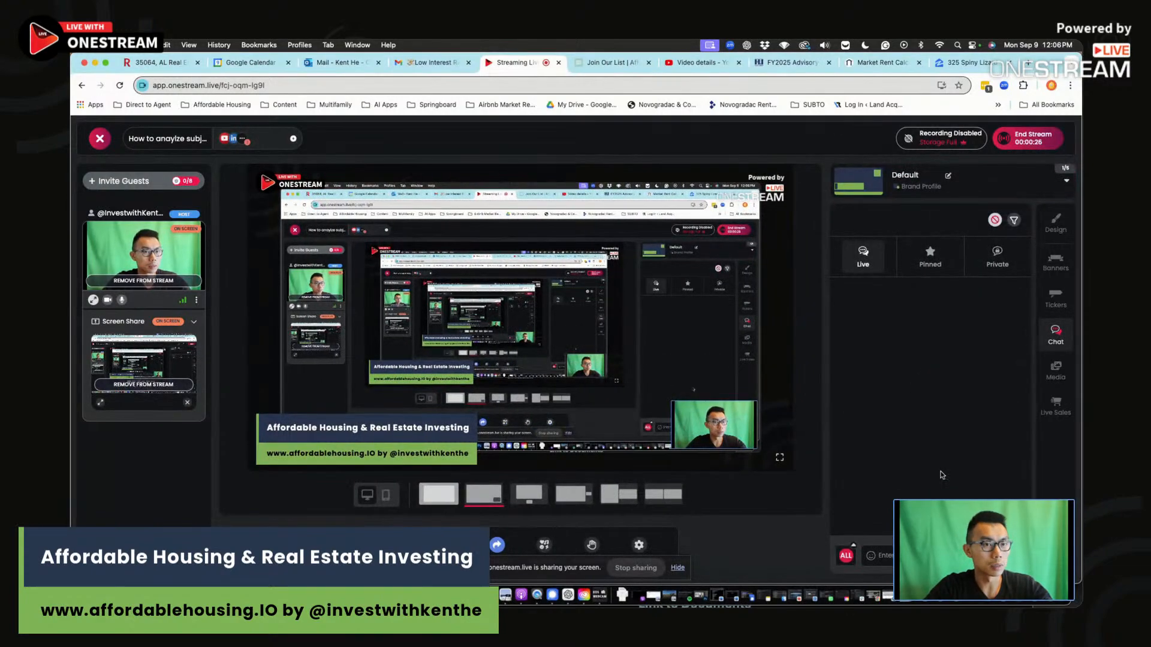
Switch to the Word deal document and move its window beside the stream studio.
{"action": "key", "text": "super+Tab"}
{"action": "left_click_drag", "start_coordinate": [799, 388], "coordinate": [799, 86]}
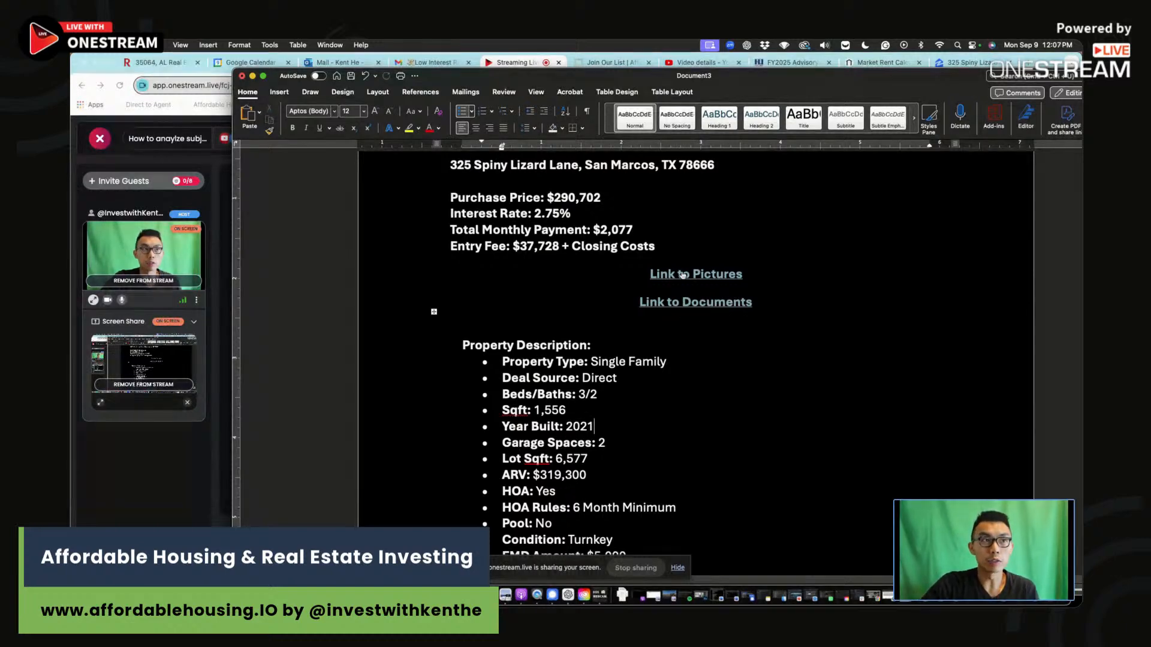
{"action": "mouse_move", "coordinate": [684, 275]}
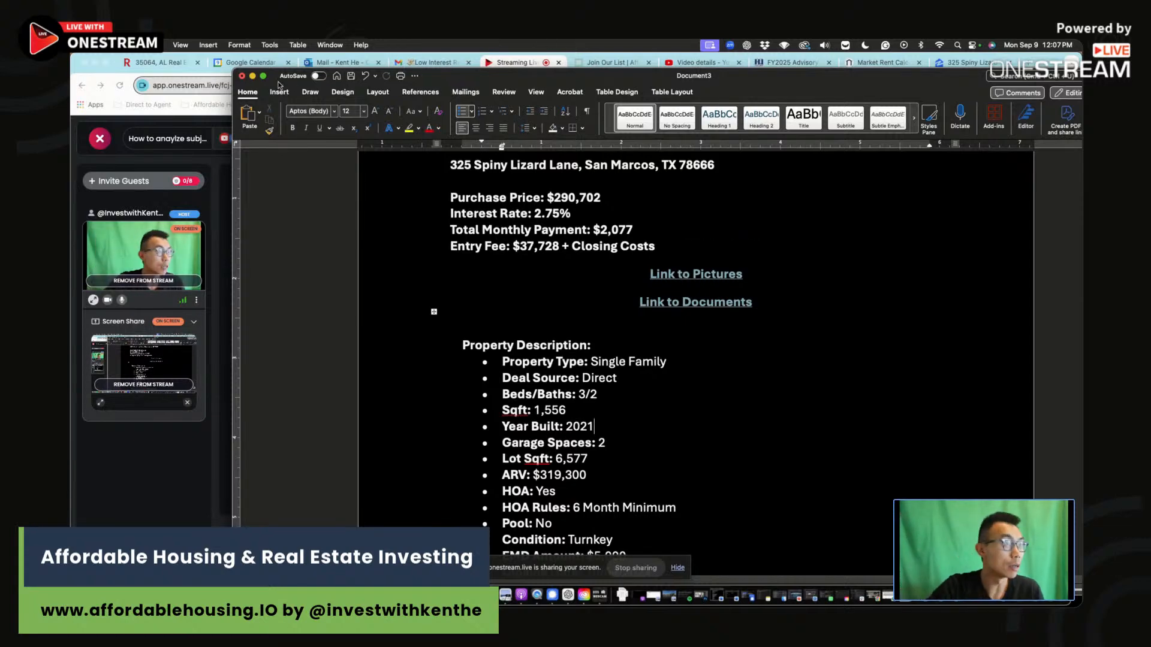
{"action": "left_click_drag", "start_coordinate": [240, 75], "coordinate": [498, 60]}
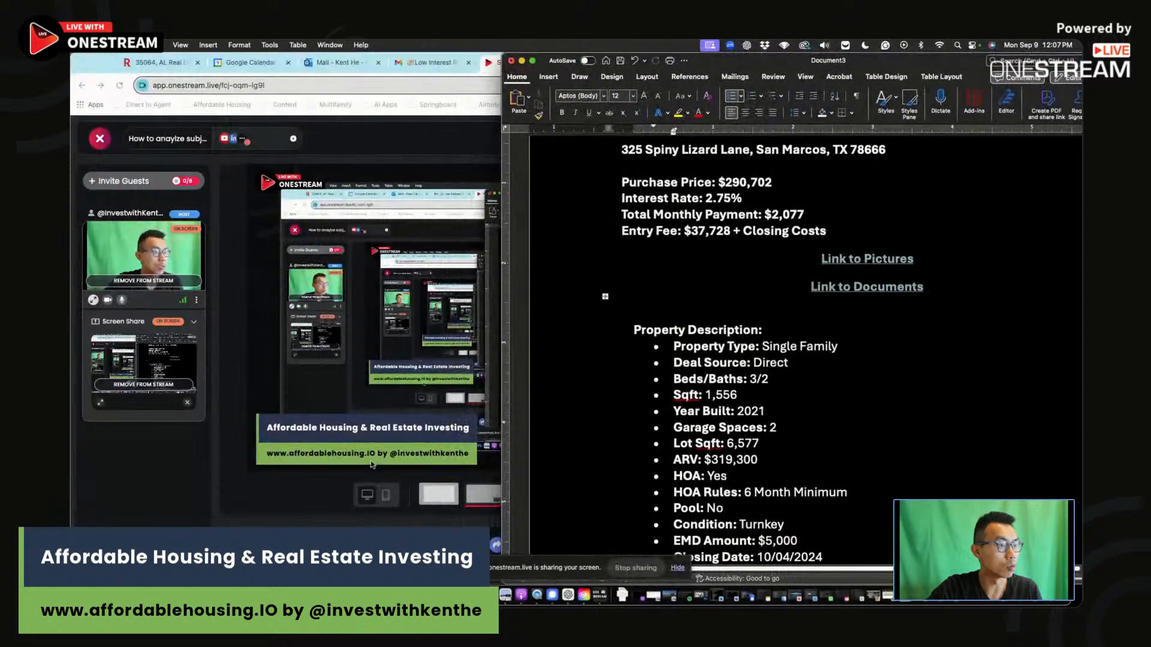
Switch back to the stream studio in the browser and check the microphone and speaker options.
{"action": "key", "text": "super+Tab"}
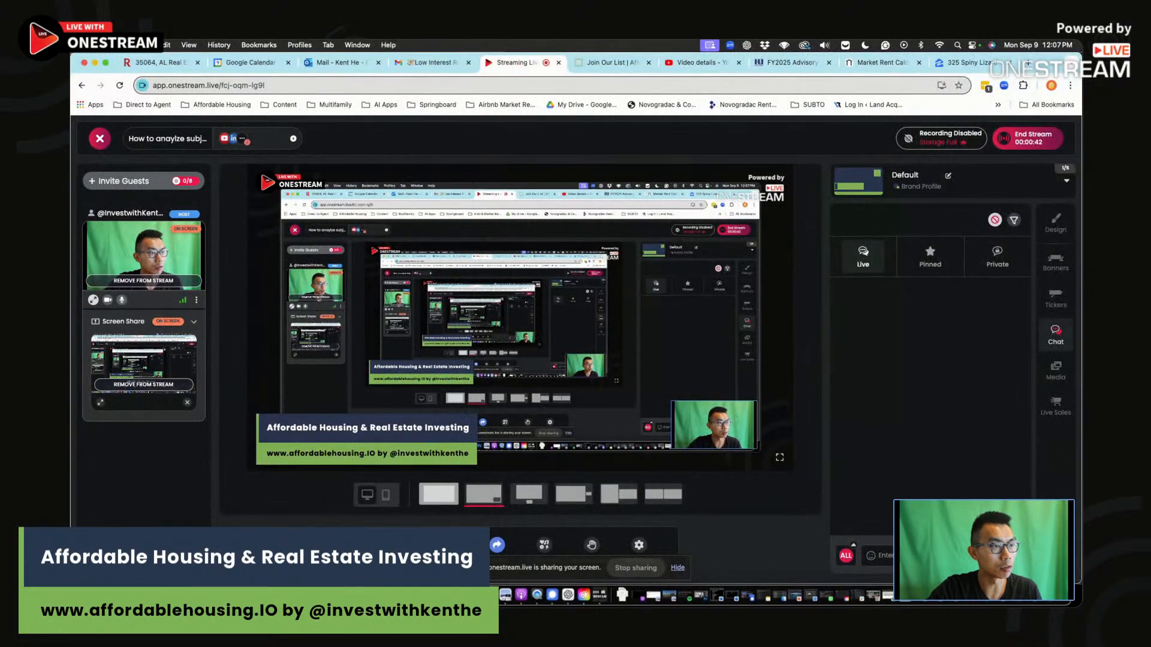
{"action": "left_click", "coordinate": [403, 545]}
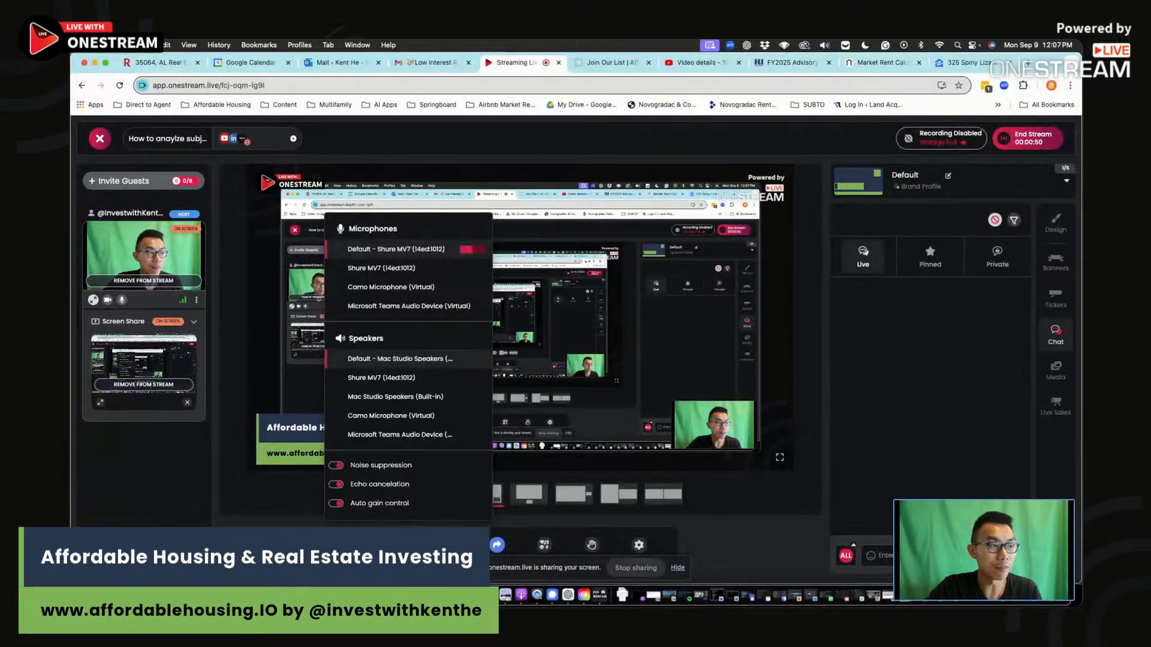
Switch to the Word deal document and reposition its window so the deal summary is fully in view.
{"action": "key", "text": "super+Tab"}
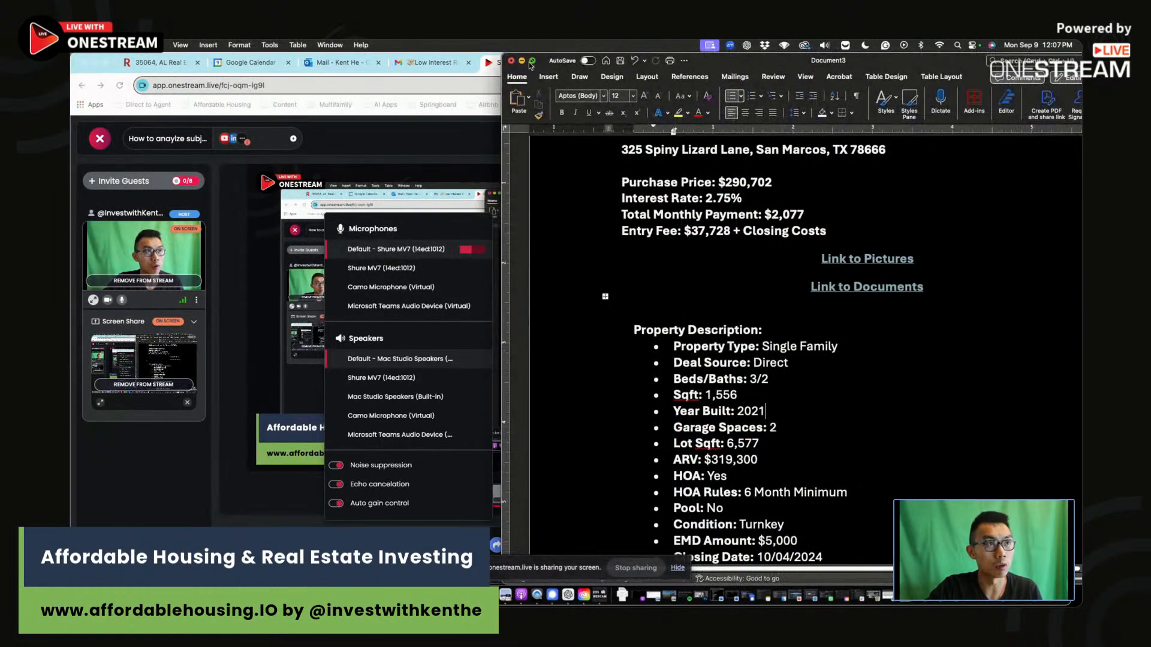
{"action": "left_click_drag", "start_coordinate": [502, 56], "coordinate": [268, 56]}
{"action": "left_click", "coordinate": [654, 192]}
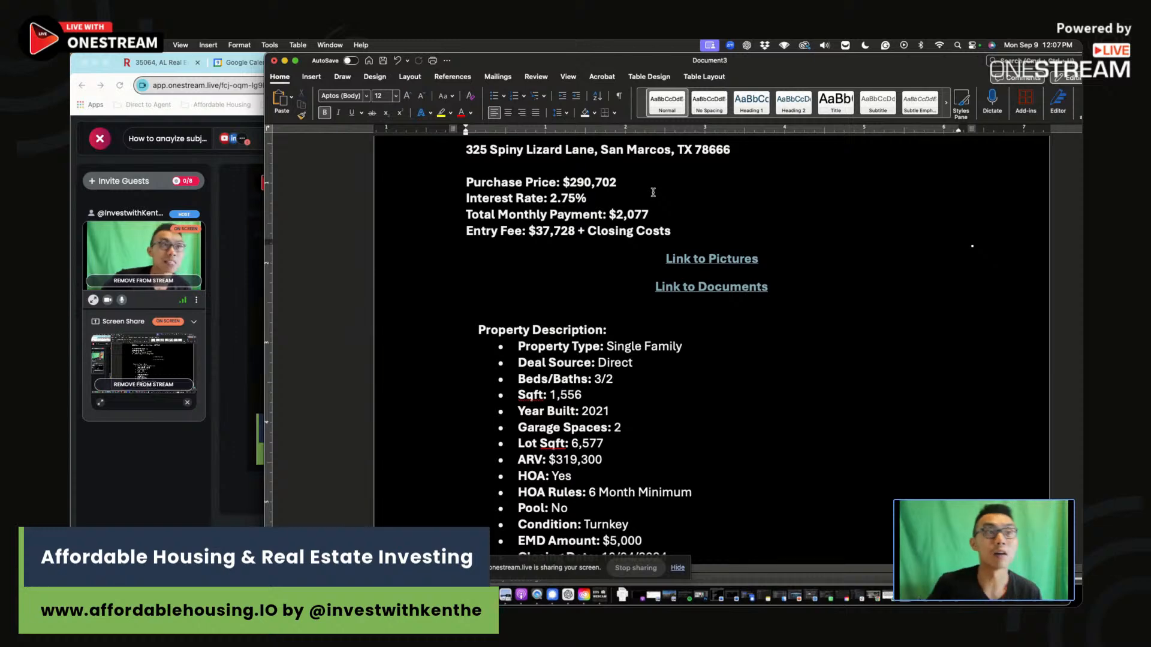
{"action": "left_click", "coordinate": [648, 171]}
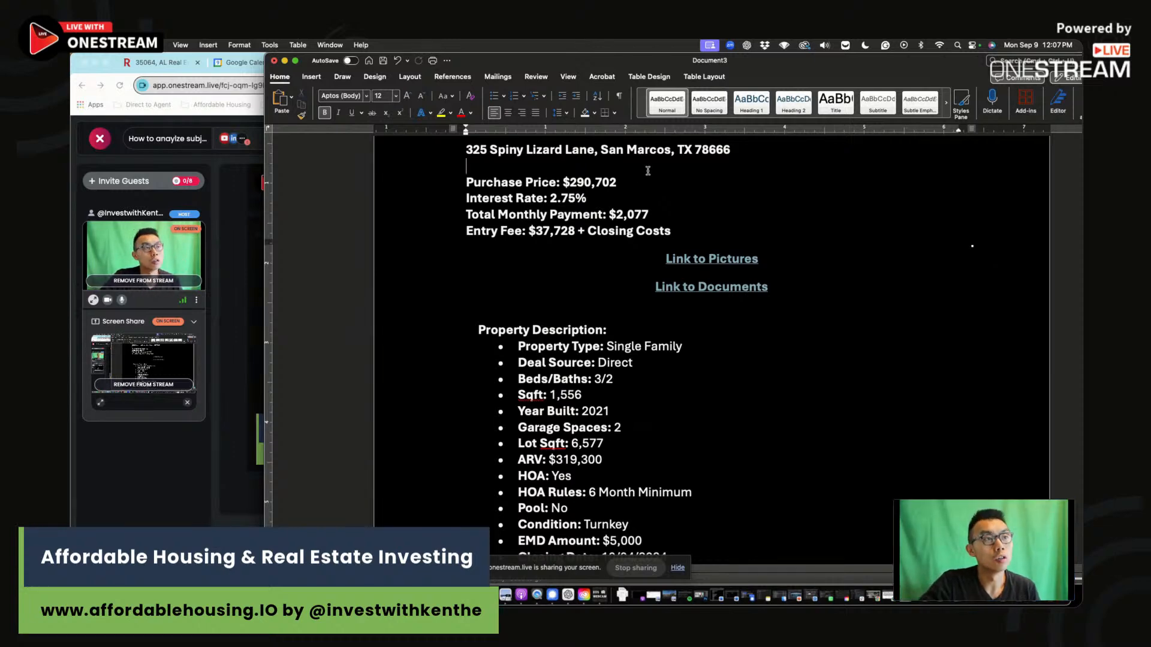
Examine the property address line above the deal terms.
{"action": "left_click_drag", "start_coordinate": [477, 146], "coordinate": [671, 231]}
{"action": "left_click", "coordinate": [695, 151]}
{"action": "left_click_drag", "start_coordinate": [764, 149], "coordinate": [565, 149]}
{"action": "left_click", "coordinate": [696, 150]}
{"action": "left_click_drag", "start_coordinate": [696, 149], "coordinate": [564, 149]}
{"action": "mouse_move", "coordinate": [732, 149]}
{"action": "left_mouse_down"}
{"action": "mouse_move", "coordinate": [628, 149]}
{"action": "mouse_move", "coordinate": [731, 150]}
{"action": "left_mouse_up"}
{"action": "left_click", "coordinate": [658, 149]}
{"action": "left_click", "coordinate": [731, 150]}
Examine the deal's purchase price, interest rate, total monthly payment and entry fee.
{"action": "left_click_drag", "start_coordinate": [616, 182], "coordinate": [554, 181]}
{"action": "left_click", "coordinate": [554, 181]}
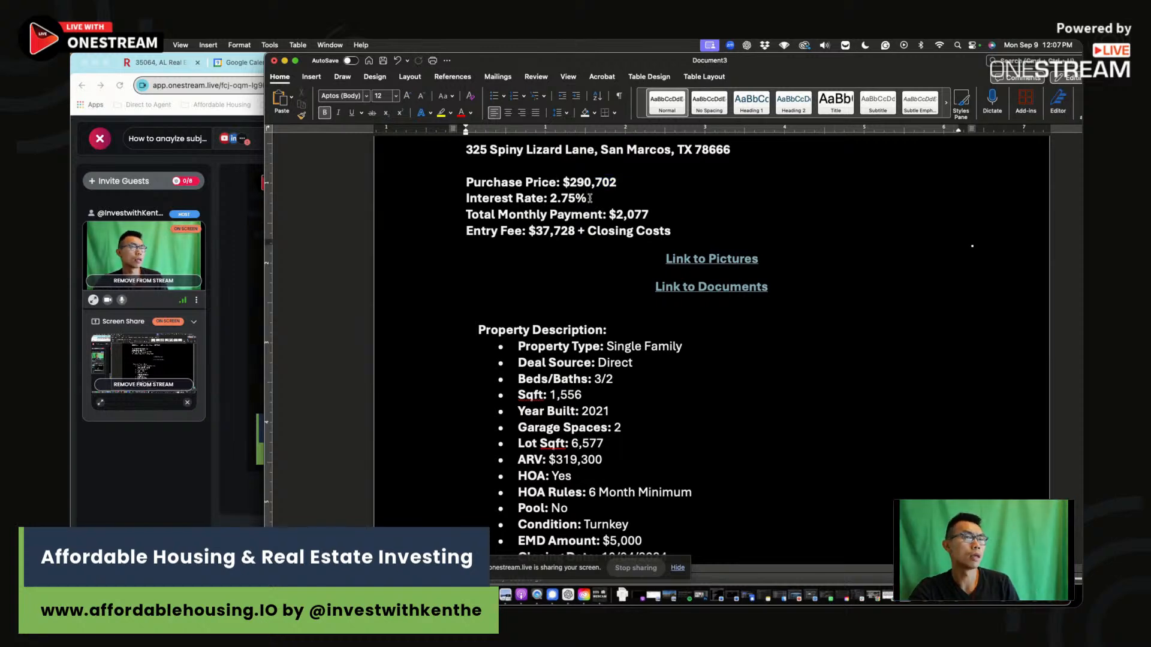
{"action": "left_click_drag", "start_coordinate": [590, 198], "coordinate": [517, 199]}
{"action": "left_click", "coordinate": [516, 199]}
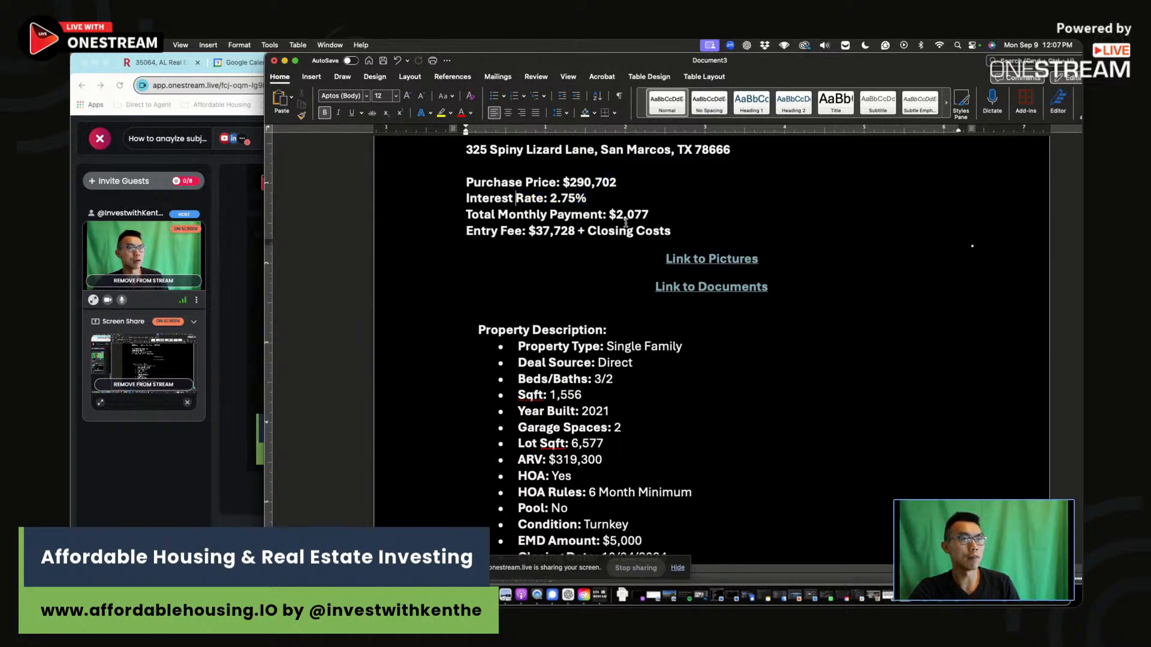
{"action": "left_click_drag", "start_coordinate": [651, 215], "coordinate": [585, 210]}
{"action": "left_click", "coordinate": [581, 209]}
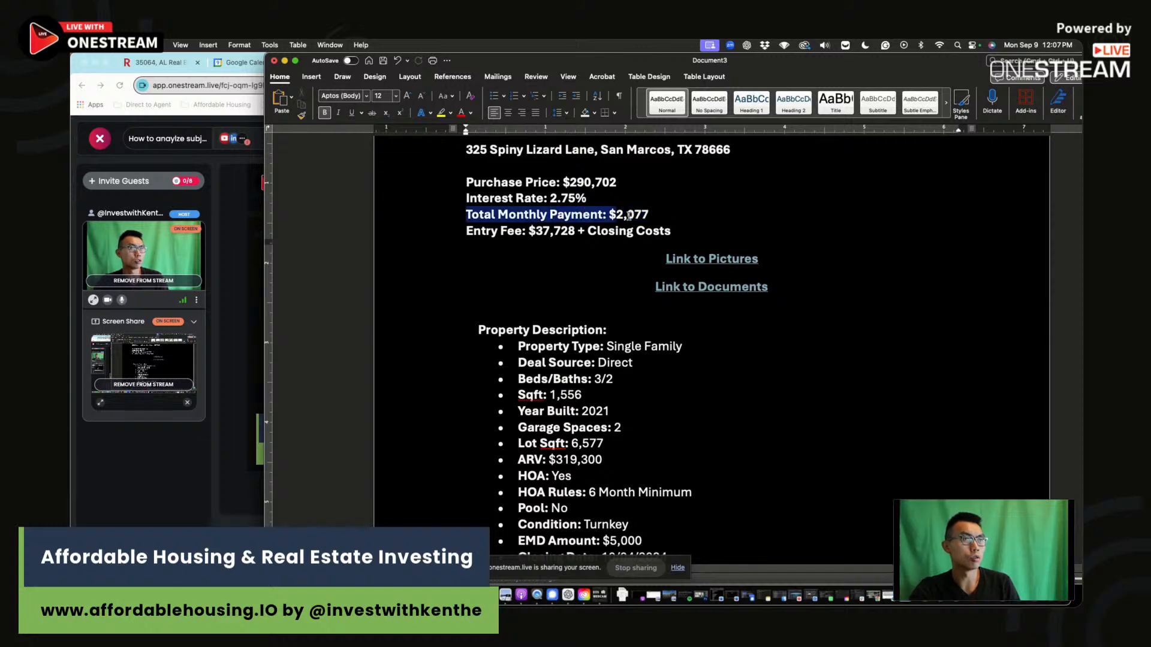
{"action": "left_click_drag", "start_coordinate": [526, 231], "coordinate": [627, 233]}
{"action": "left_click", "coordinate": [627, 233]}
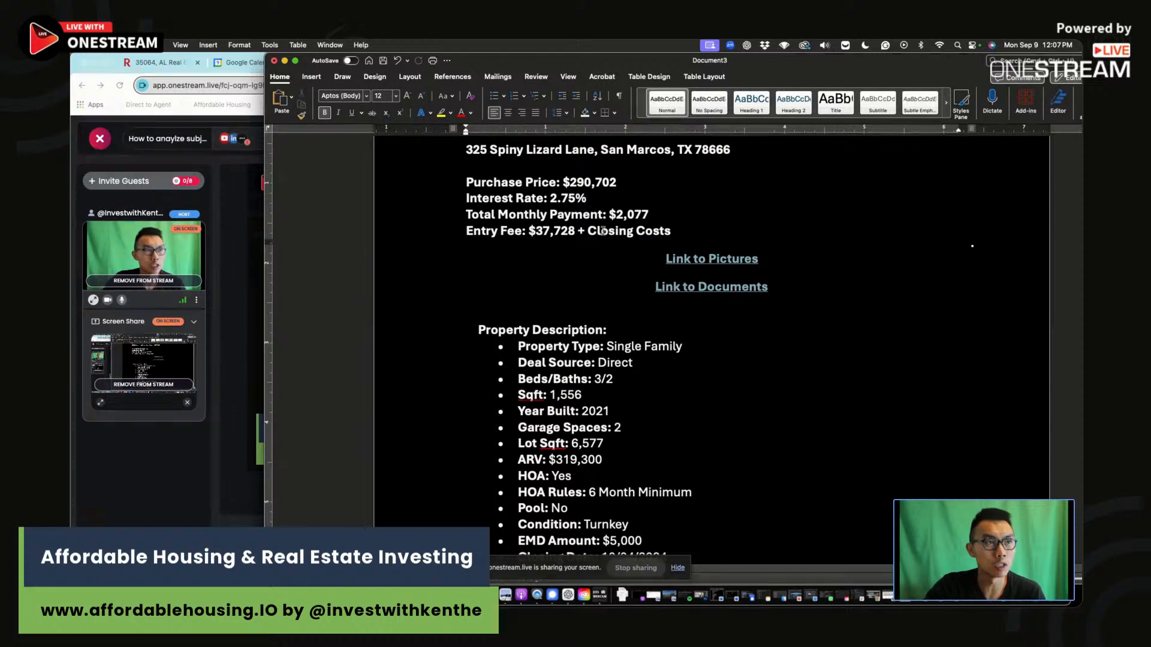
Read through the Property Description list, from property type and size to ARV, HOA, condition and closing details.
{"action": "scroll", "coordinate": [655, 290], "scroll_direction": "down", "scroll_amount": 1}
{"action": "left_click_drag", "start_coordinate": [532, 305], "coordinate": [604, 436]}
{"action": "left_click", "coordinate": [618, 365]}
{"action": "left_click", "coordinate": [535, 308]}
{"action": "left_click", "coordinate": [637, 423]}
{"action": "left_click", "coordinate": [609, 431]}
{"action": "scroll", "coordinate": [595, 435], "scroll_direction": "down", "scroll_amount": 3}
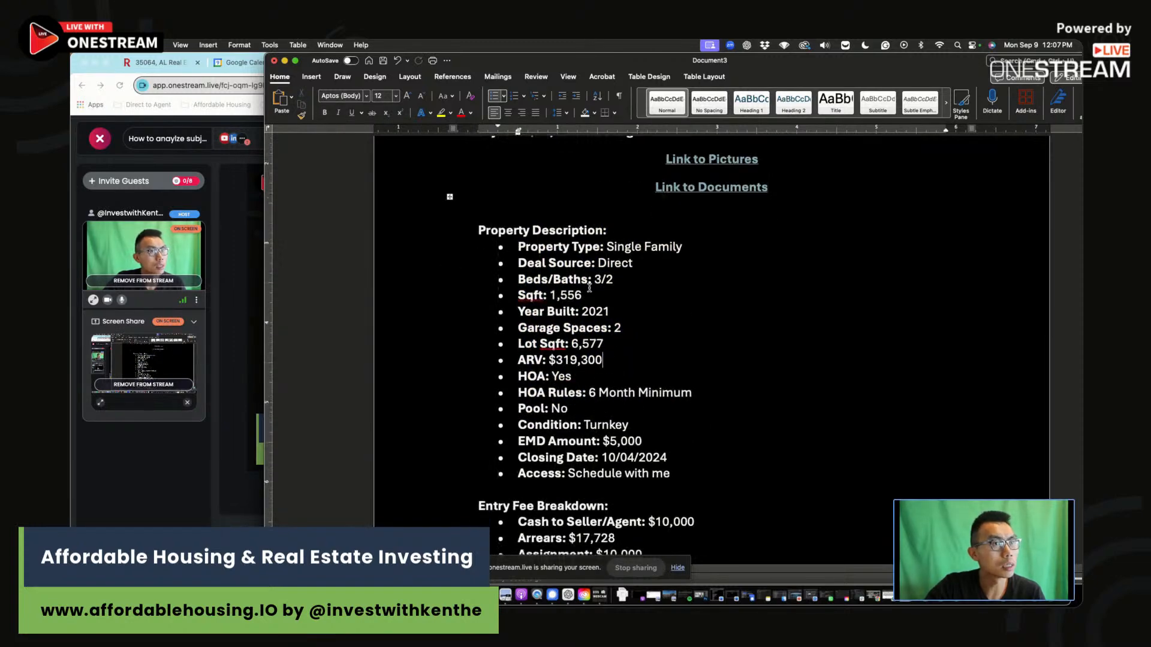
{"action": "left_click_drag", "start_coordinate": [596, 239], "coordinate": [637, 265]}
{"action": "left_click", "coordinate": [618, 378]}
{"action": "left_click", "coordinate": [689, 488]}
{"action": "left_click", "coordinate": [620, 278]}
{"action": "scroll", "coordinate": [673, 465], "scroll_direction": "down", "scroll_amount": 5}
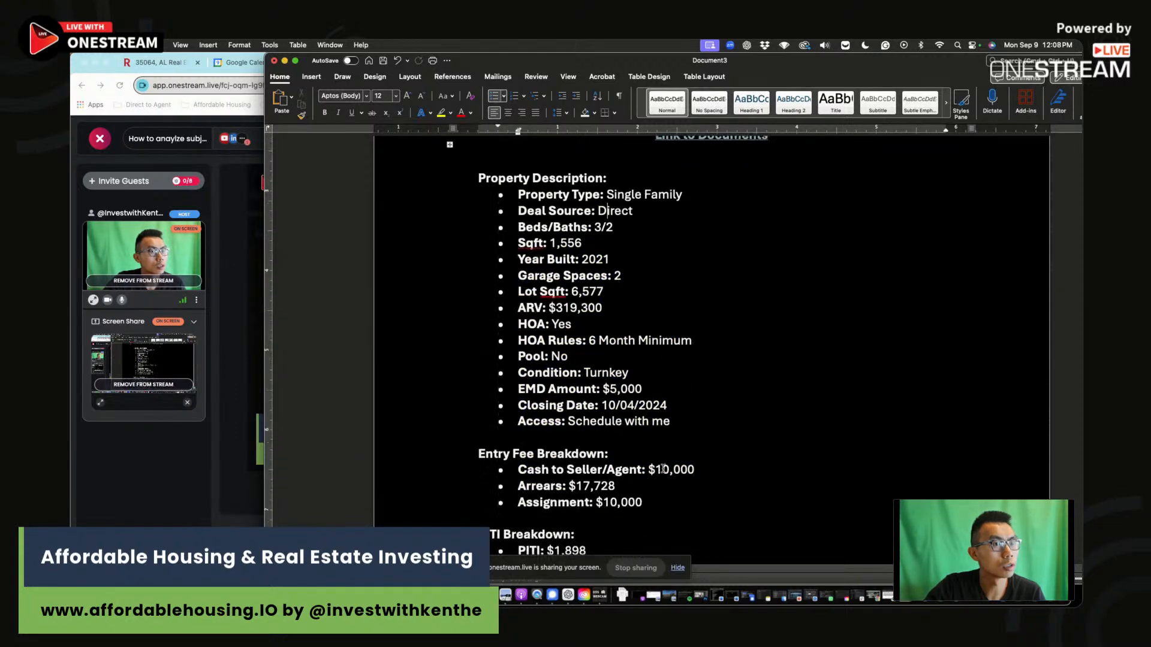
{"action": "scroll", "coordinate": [619, 329], "scroll_direction": "up", "scroll_amount": 2}
{"action": "left_click", "coordinate": [608, 209]}
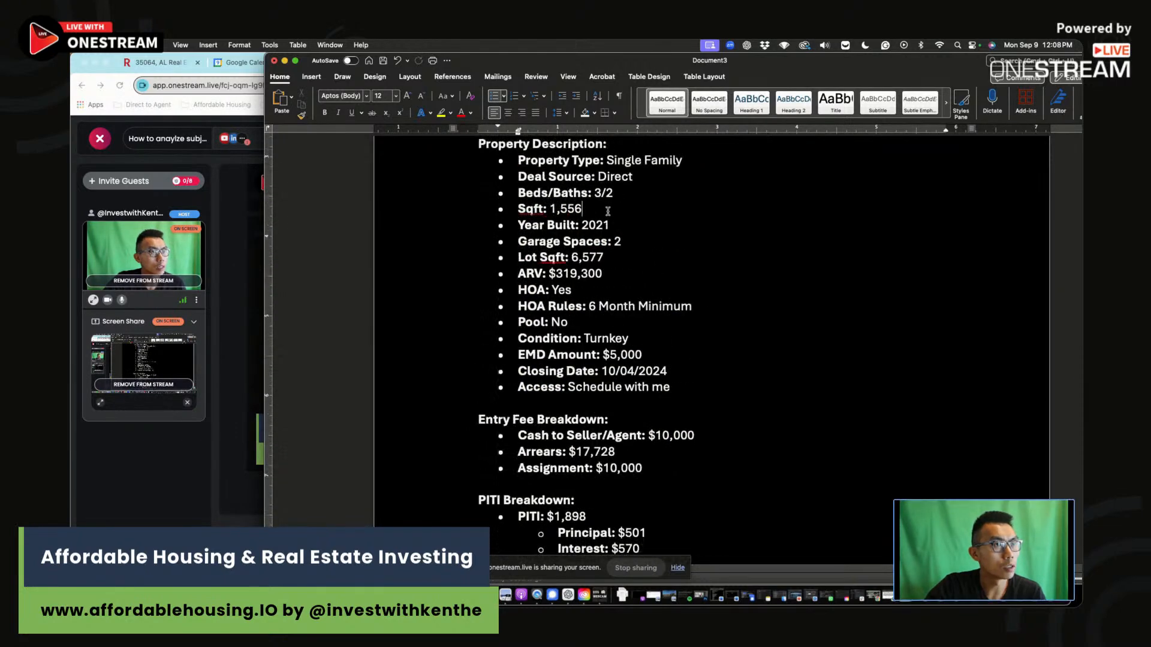
Examine the Entry Fee Breakdown, covering cash to seller or agent, arrears and assignment.
{"action": "left_click_drag", "start_coordinate": [711, 431], "coordinate": [589, 444]}
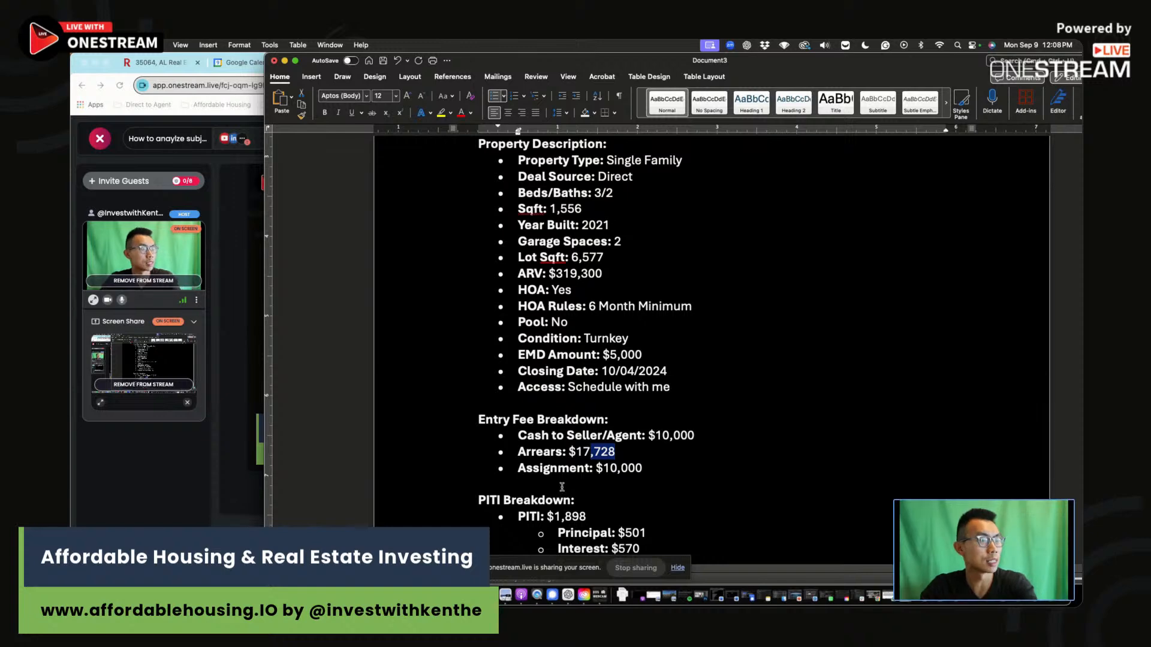
{"action": "left_click", "coordinate": [681, 467]}
{"action": "scroll", "coordinate": [679, 461], "scroll_direction": "down", "scroll_amount": 3}
{"action": "left_click_drag", "start_coordinate": [633, 342], "coordinate": [600, 331]}
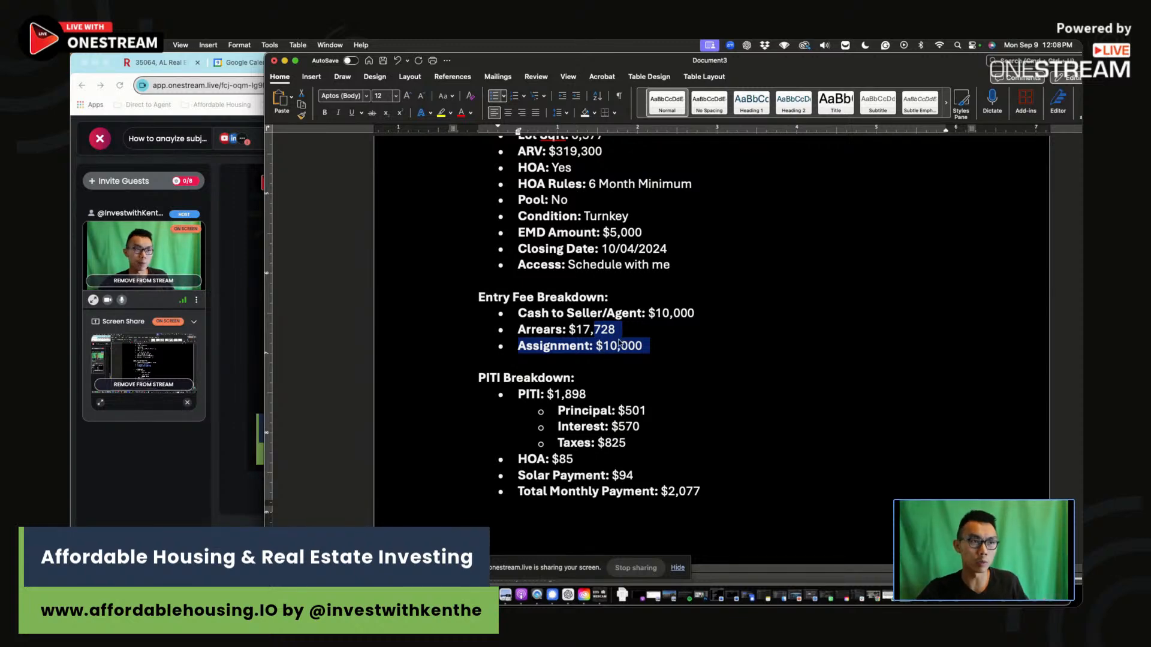
{"action": "left_click_drag", "start_coordinate": [617, 329], "coordinate": [591, 326]}
{"action": "left_click_drag", "start_coordinate": [699, 317], "coordinate": [614, 339]}
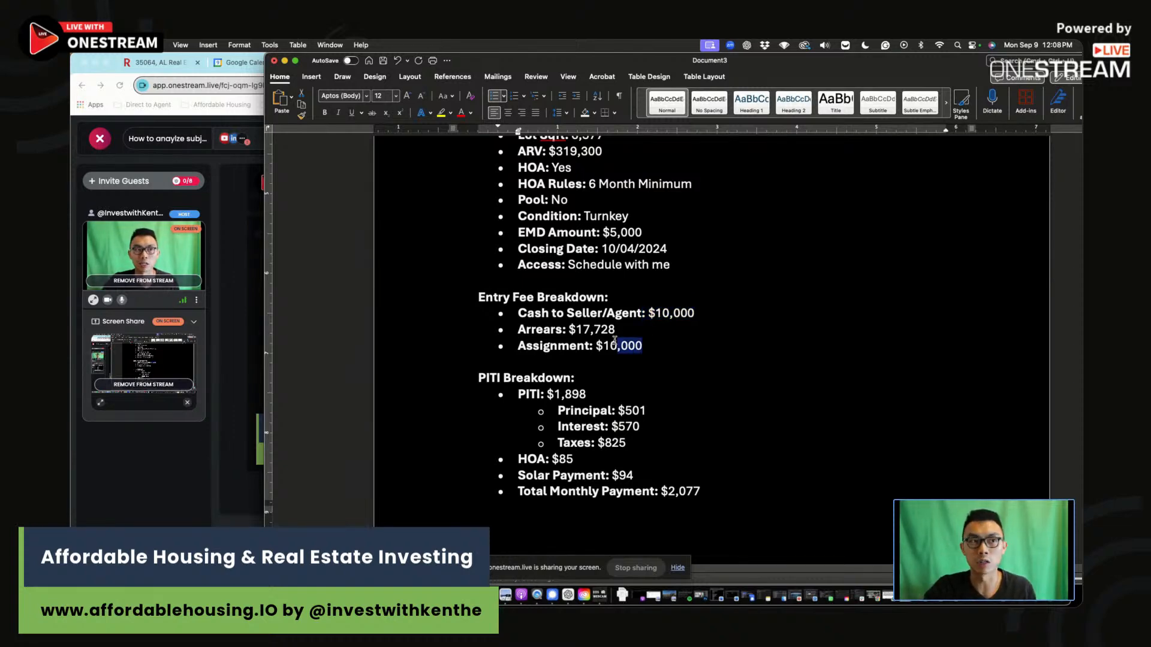
Examine the PITI Breakdown, including principal, interest, taxes, HOA, solar payment and total monthly payment.
{"action": "left_click", "coordinate": [668, 430]}
{"action": "left_click_drag", "start_coordinate": [629, 461], "coordinate": [658, 443]}
{"action": "left_click", "coordinate": [561, 400]}
{"action": "left_click", "coordinate": [659, 449]}
{"action": "left_click_drag", "start_coordinate": [562, 393], "coordinate": [596, 444]}
{"action": "left_click", "coordinate": [637, 399]}
{"action": "left_click", "coordinate": [646, 445]}
{"action": "left_click", "coordinate": [570, 444]}
{"action": "left_click", "coordinate": [597, 445]}
{"action": "left_click_drag", "start_coordinate": [651, 476], "coordinate": [599, 466]}
{"action": "left_click", "coordinate": [599, 464]}
{"action": "left_click_drag", "start_coordinate": [603, 413], "coordinate": [640, 473]}
{"action": "left_click", "coordinate": [641, 471]}
{"action": "scroll", "coordinate": [570, 470], "scroll_direction": "down", "scroll_amount": 3}
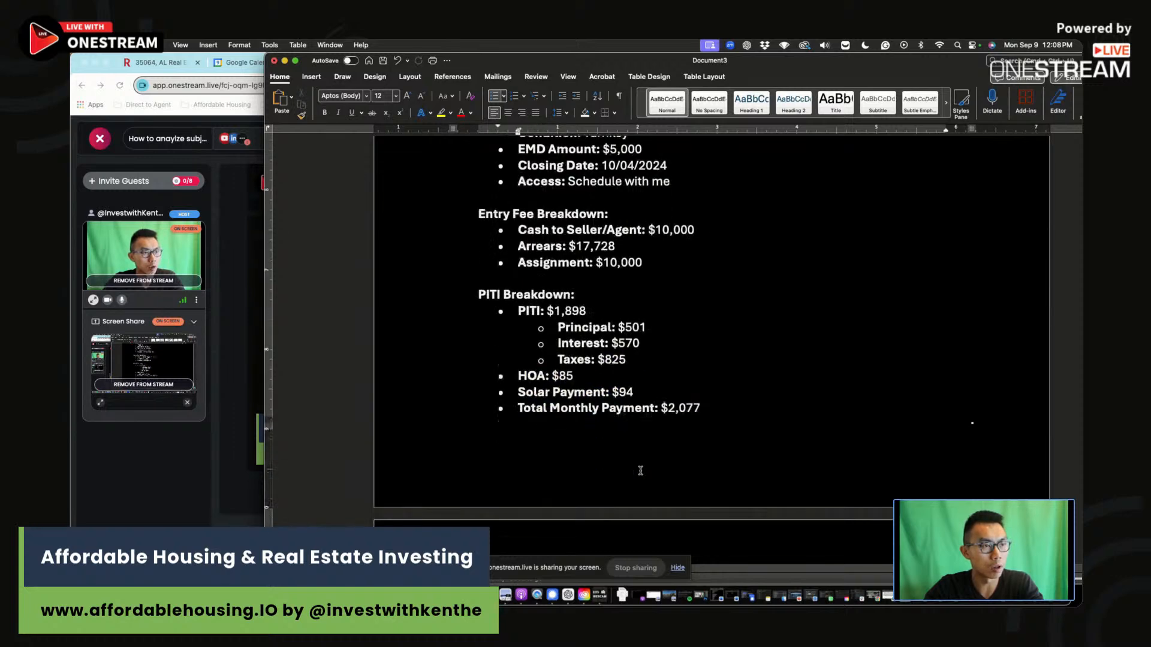
{"action": "left_click_drag", "start_coordinate": [711, 410], "coordinate": [635, 403]}
{"action": "left_click", "coordinate": [637, 408]}
Read the Exit Strategies and Mortgage Information sections on the document's second page.
{"action": "scroll", "coordinate": [689, 451], "scroll_direction": "down", "scroll_amount": 8}
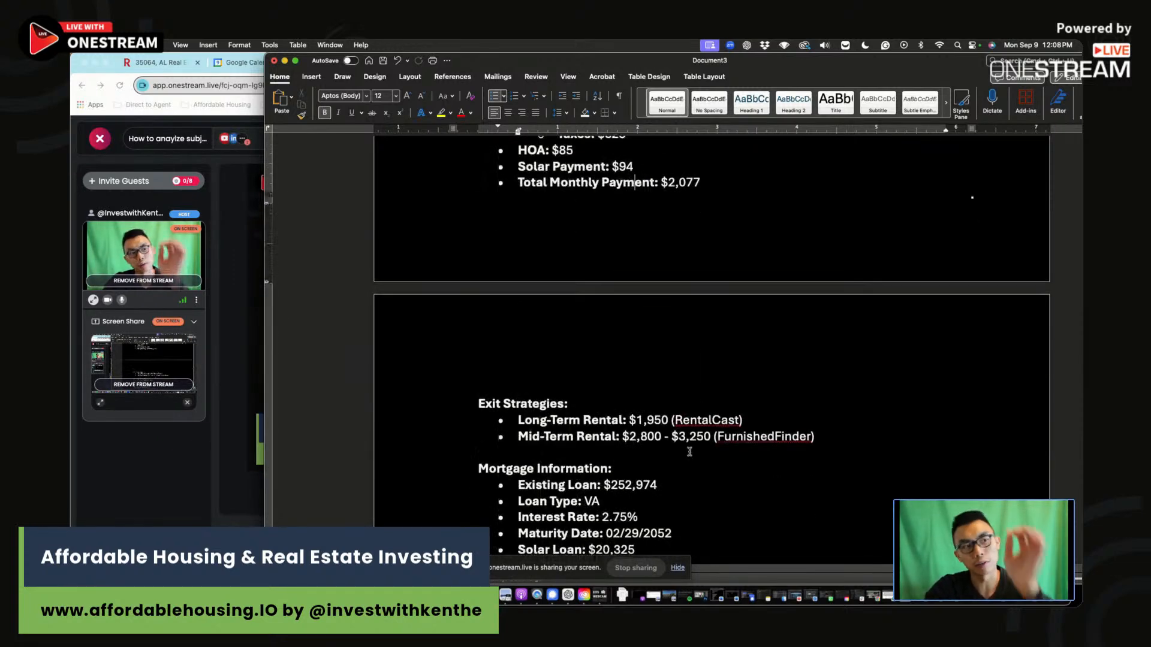
{"action": "scroll", "coordinate": [690, 452], "scroll_direction": "down", "scroll_amount": 3}
{"action": "left_click_drag", "start_coordinate": [537, 383], "coordinate": [453, 381]}
{"action": "left_click", "coordinate": [518, 398]}
{"action": "left_click_drag", "start_coordinate": [519, 399], "coordinate": [616, 397]}
{"action": "left_click", "coordinate": [639, 410]}
{"action": "left_click", "coordinate": [585, 394]}
{"action": "left_click", "coordinate": [617, 414]}
{"action": "left_click_drag", "start_coordinate": [620, 382], "coordinate": [660, 403]}
{"action": "left_click", "coordinate": [674, 469]}
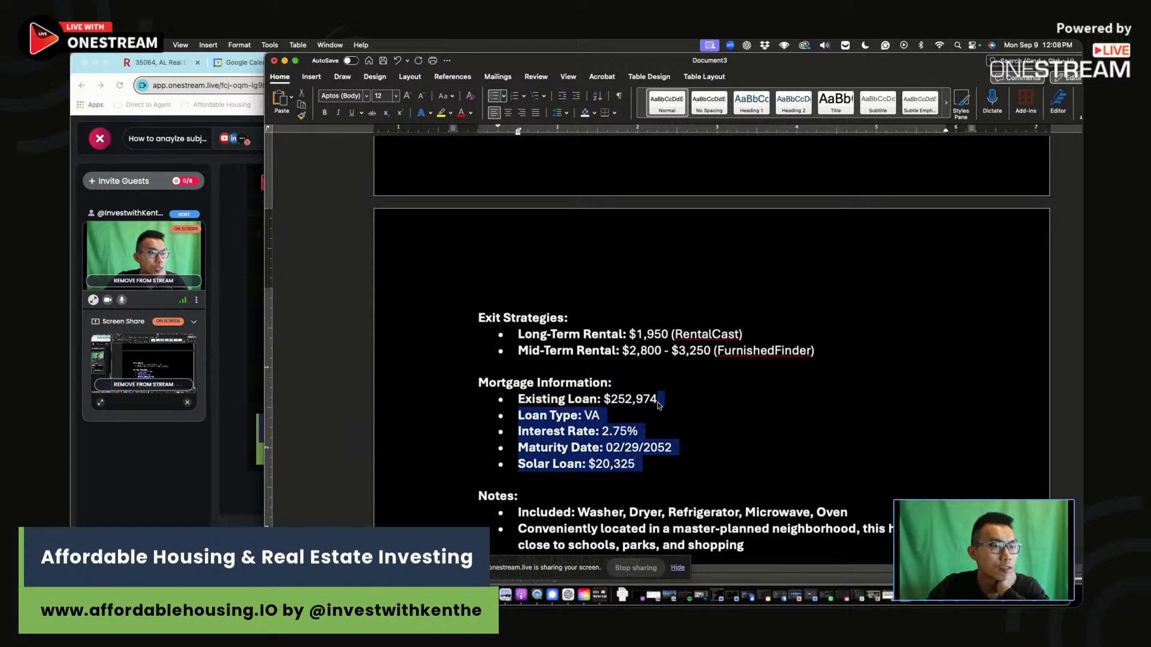
{"action": "scroll", "coordinate": [660, 405], "scroll_direction": "down", "scroll_amount": 1}
{"action": "left_click", "coordinate": [656, 448]}
Return to the document's beginning, uncover the browser behind it and switch to the property's Zillow listing.
{"action": "scroll", "coordinate": [655, 447], "scroll_direction": "up", "scroll_amount": 3}
{"action": "scroll", "coordinate": [656, 447], "scroll_direction": "up", "scroll_amount": 15}
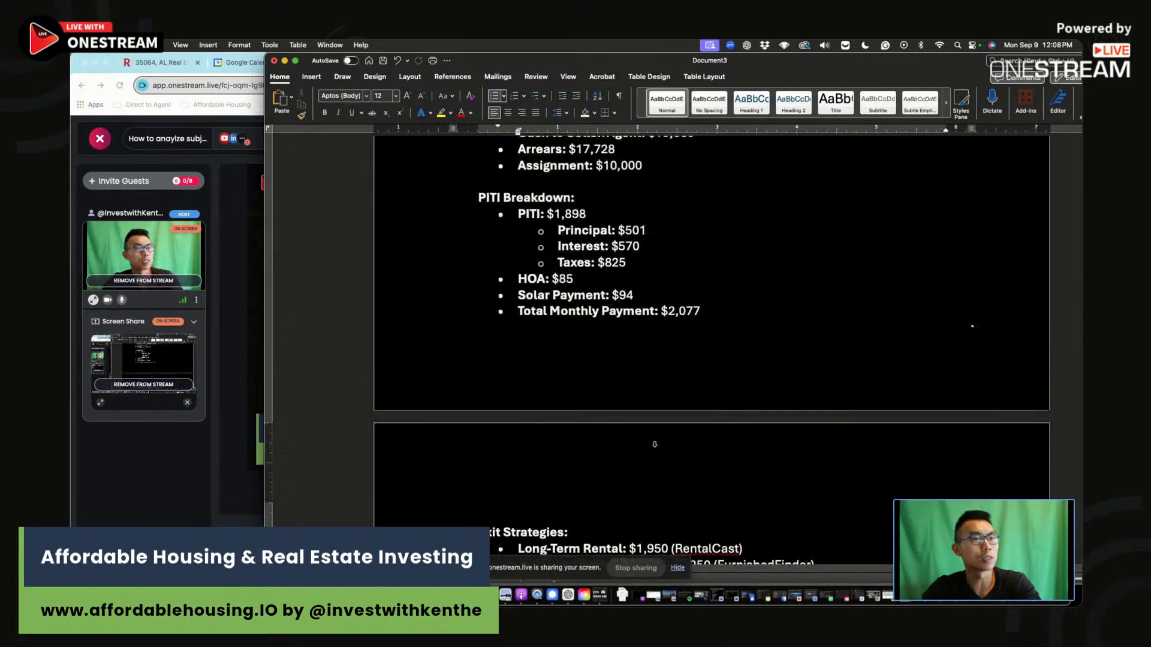
{"action": "left_click_drag", "start_coordinate": [645, 61], "coordinate": [628, 106]}
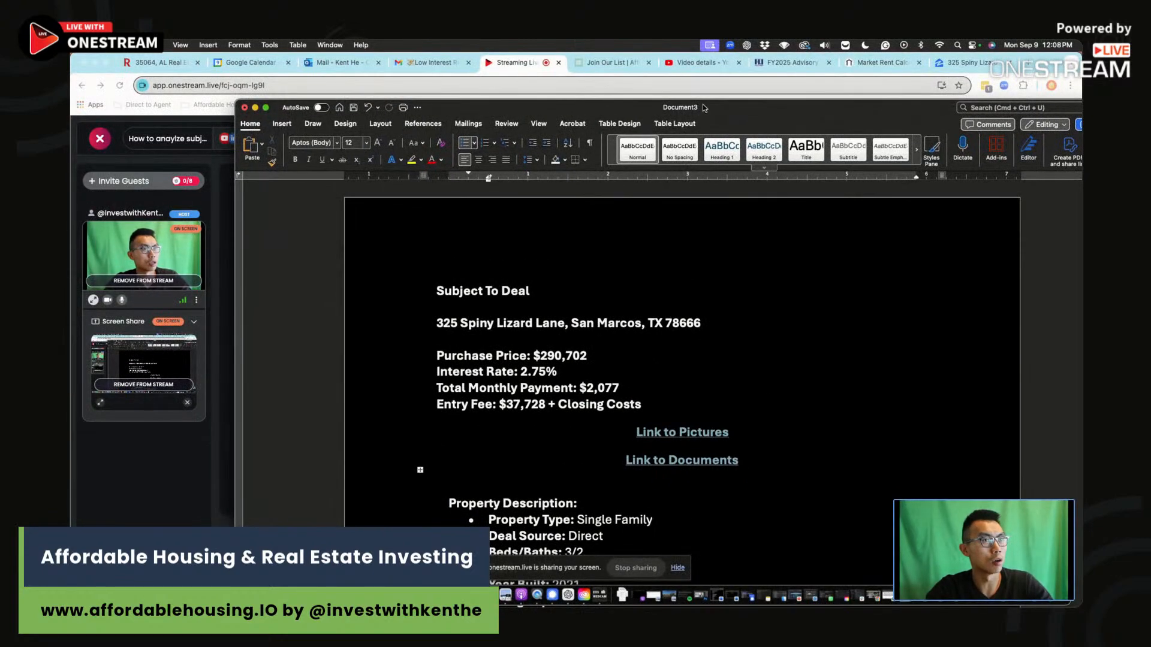
{"action": "left_click", "coordinate": [960, 64]}
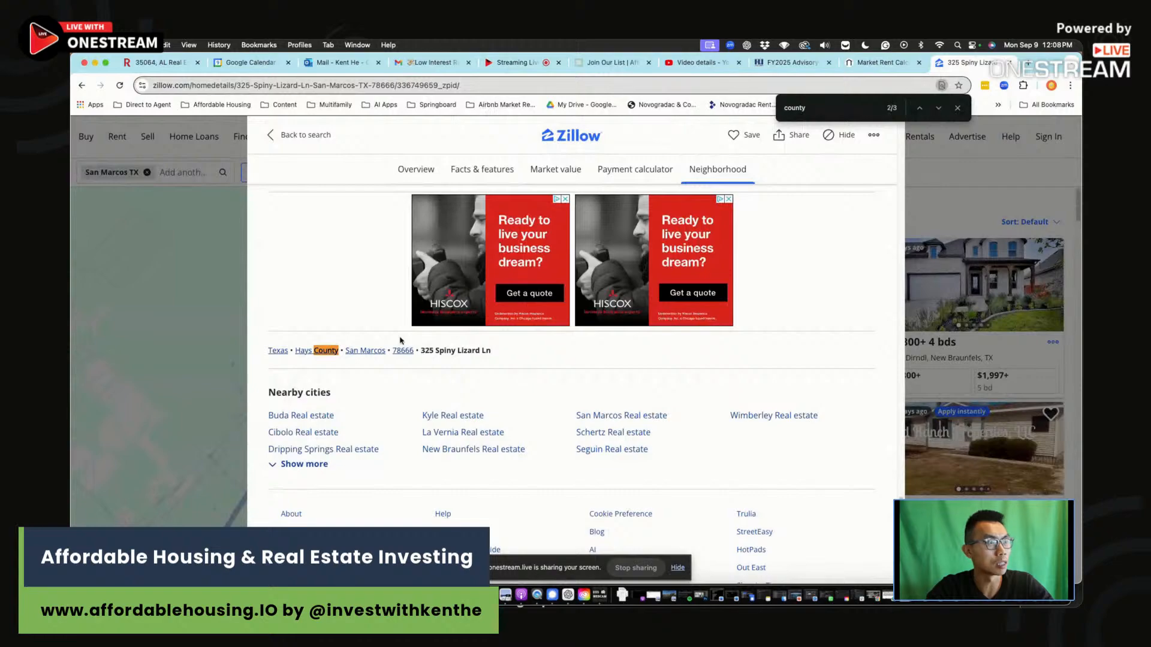
Open the Zillow listing's photo gallery and look through the property's interior and exterior photos.
{"action": "scroll", "coordinate": [743, 410], "scroll_direction": "up", "scroll_amount": 20}
{"action": "scroll", "coordinate": [742, 409], "scroll_direction": "down", "scroll_amount": 7}
{"action": "scroll", "coordinate": [763, 354], "scroll_direction": "up", "scroll_amount": 7}
{"action": "left_click", "coordinate": [502, 311]}
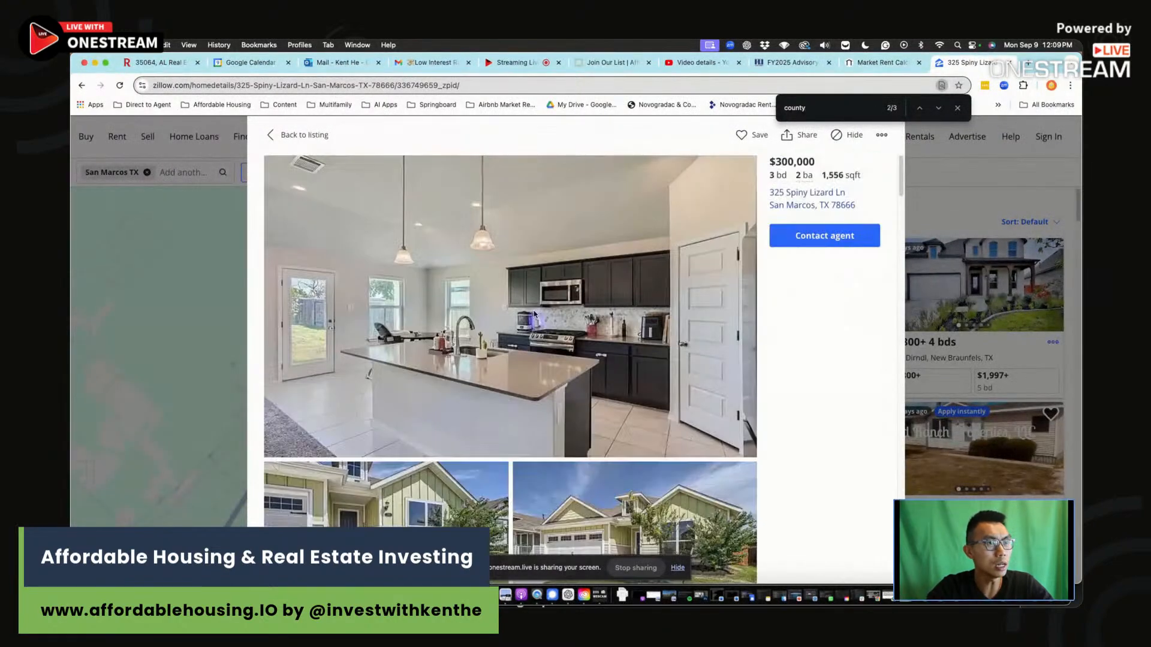
{"action": "scroll", "coordinate": [681, 366], "scroll_direction": "down", "scroll_amount": 5}
{"action": "scroll", "coordinate": [681, 366], "scroll_direction": "down", "scroll_amount": 10}
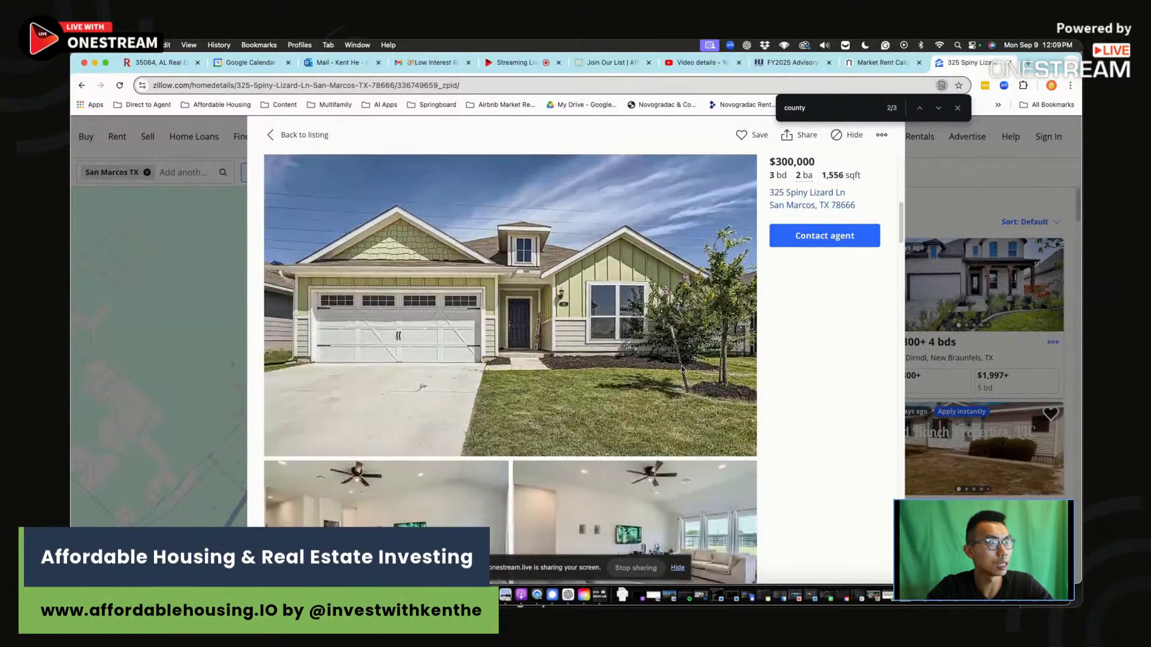
{"action": "scroll", "coordinate": [681, 365], "scroll_direction": "down", "scroll_amount": 10}
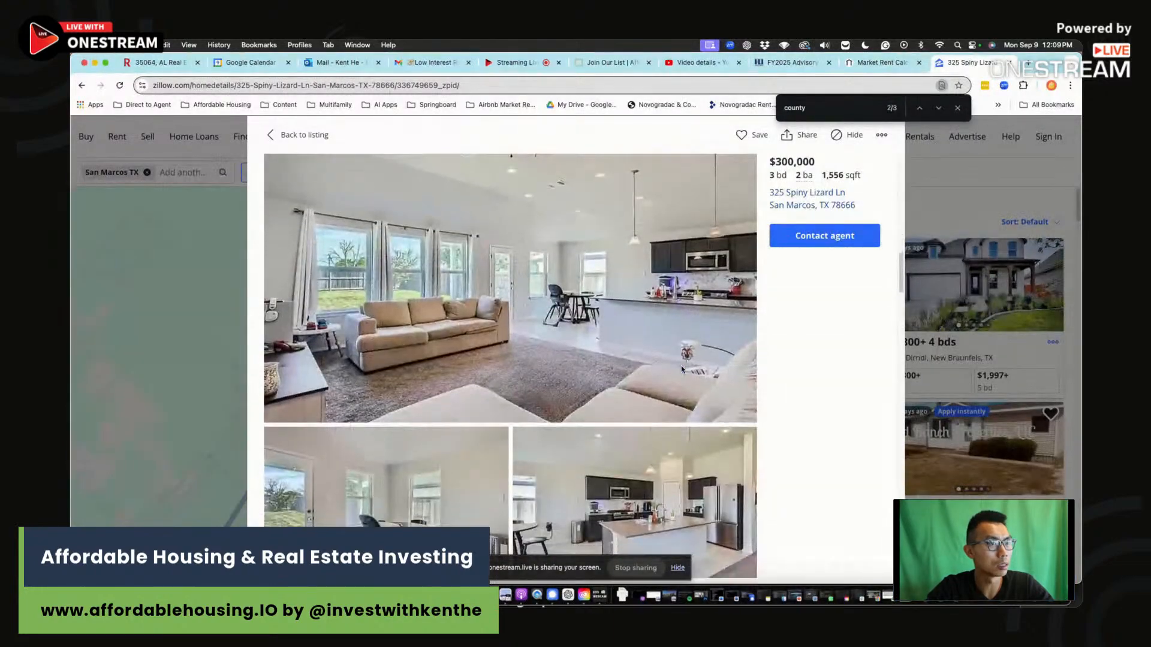
{"action": "scroll", "coordinate": [681, 370], "scroll_direction": "down", "scroll_amount": 10}
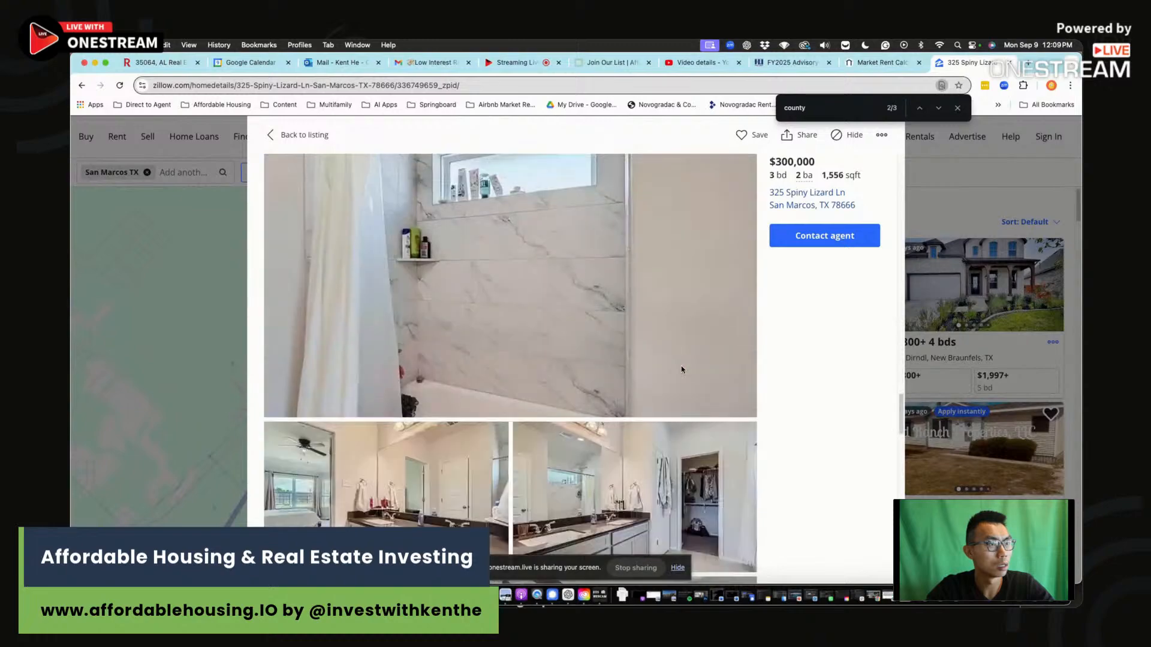
{"action": "scroll", "coordinate": [681, 370], "scroll_direction": "down", "scroll_amount": 10}
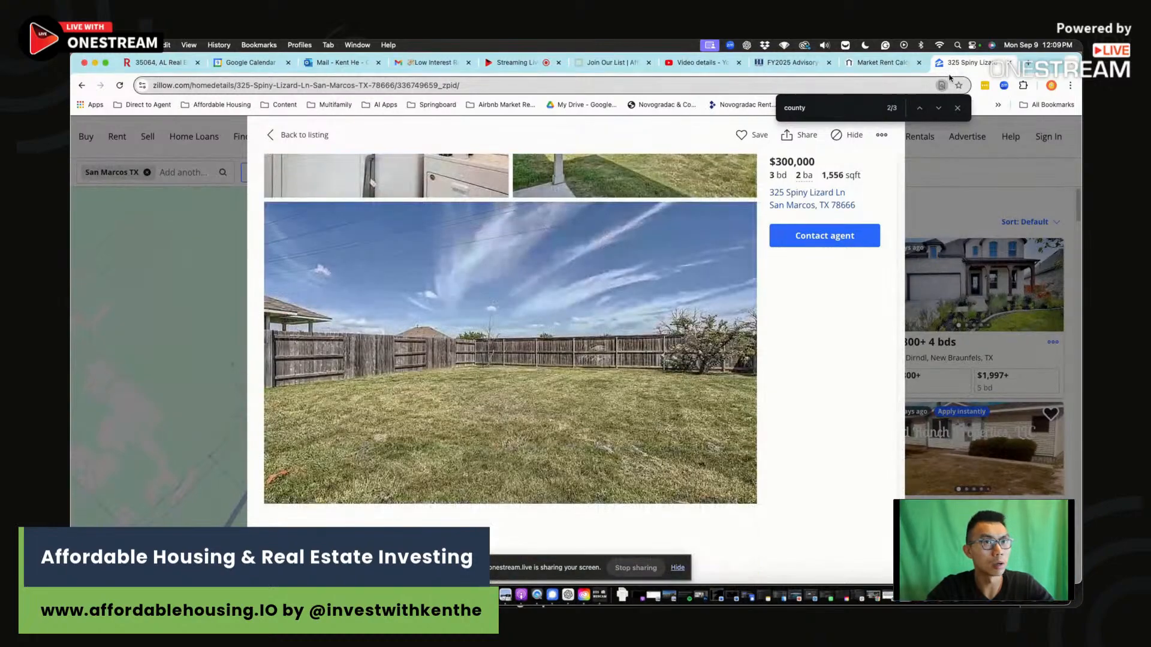
Dismiss the in-page search for "county" and return from the photo gallery to the listing overview.
{"action": "left_click", "coordinate": [940, 109]}
{"action": "left_click", "coordinate": [957, 109]}
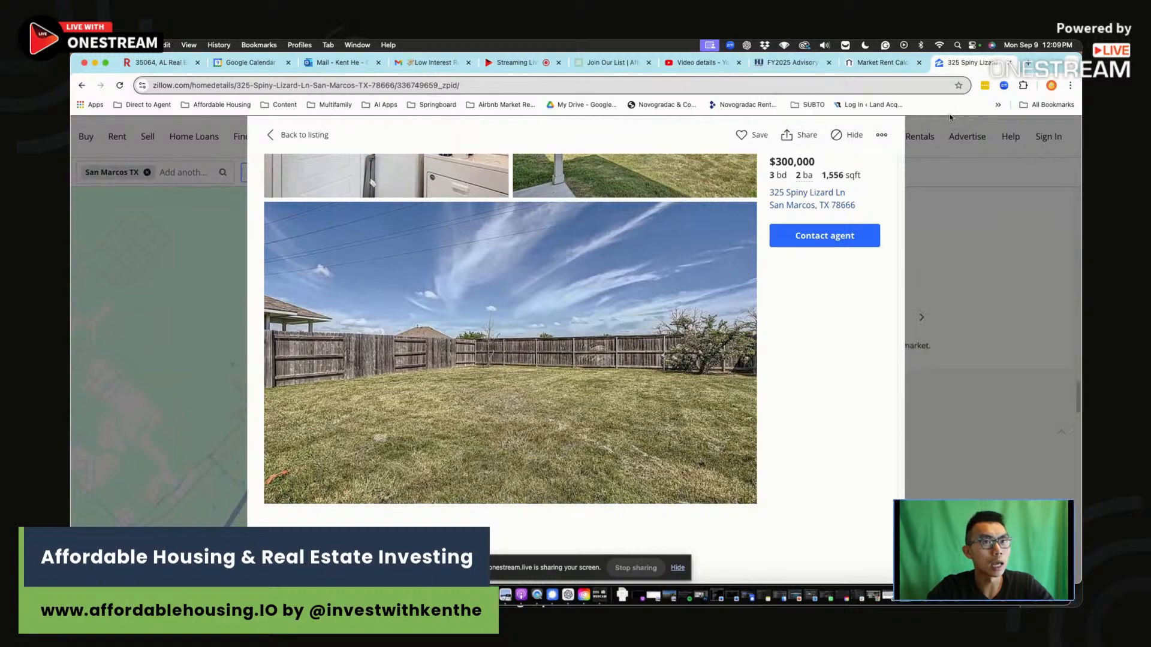
{"action": "scroll", "coordinate": [881, 147], "scroll_direction": "up", "scroll_amount": 8}
{"action": "left_click", "coordinate": [326, 136]}
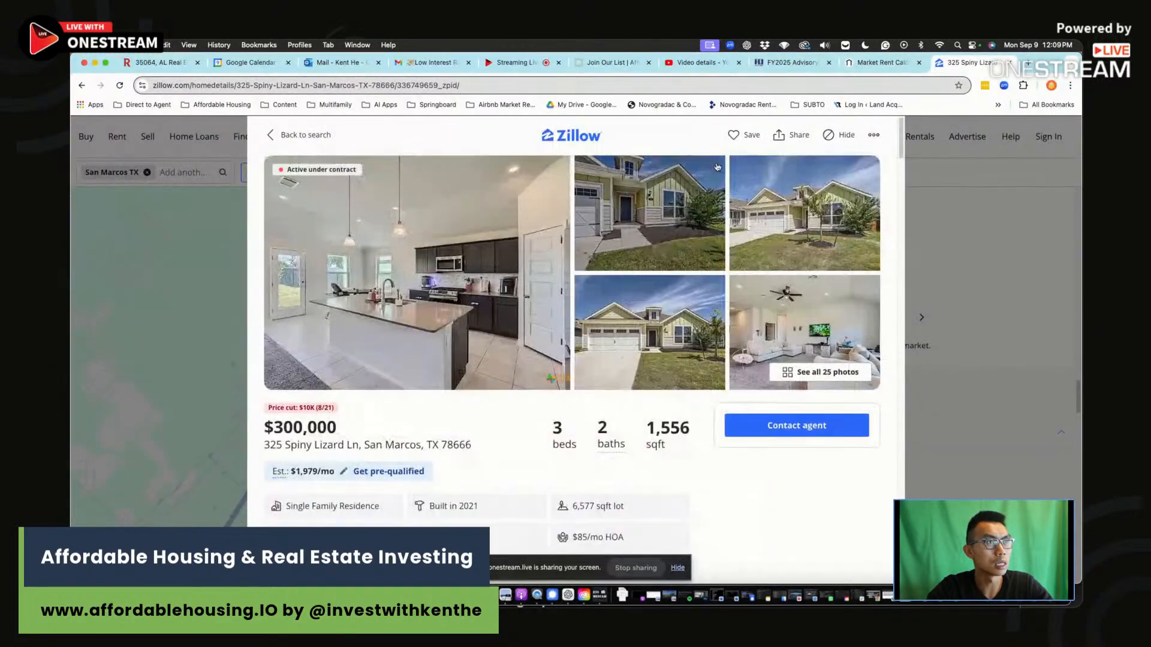
Search the Zillow listing for "county" and advance to the match in the location breadcrumb.
{"action": "key", "text": "super+f"}
{"action": "key", "text": "Return"}
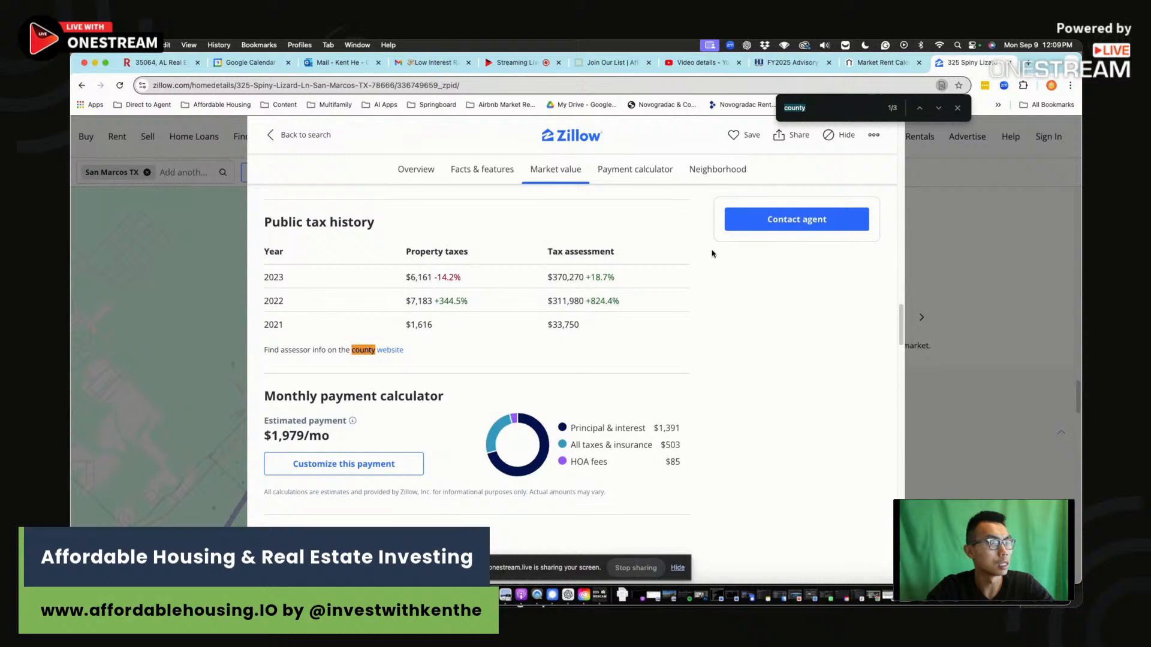
{"action": "left_click", "coordinate": [939, 108]}
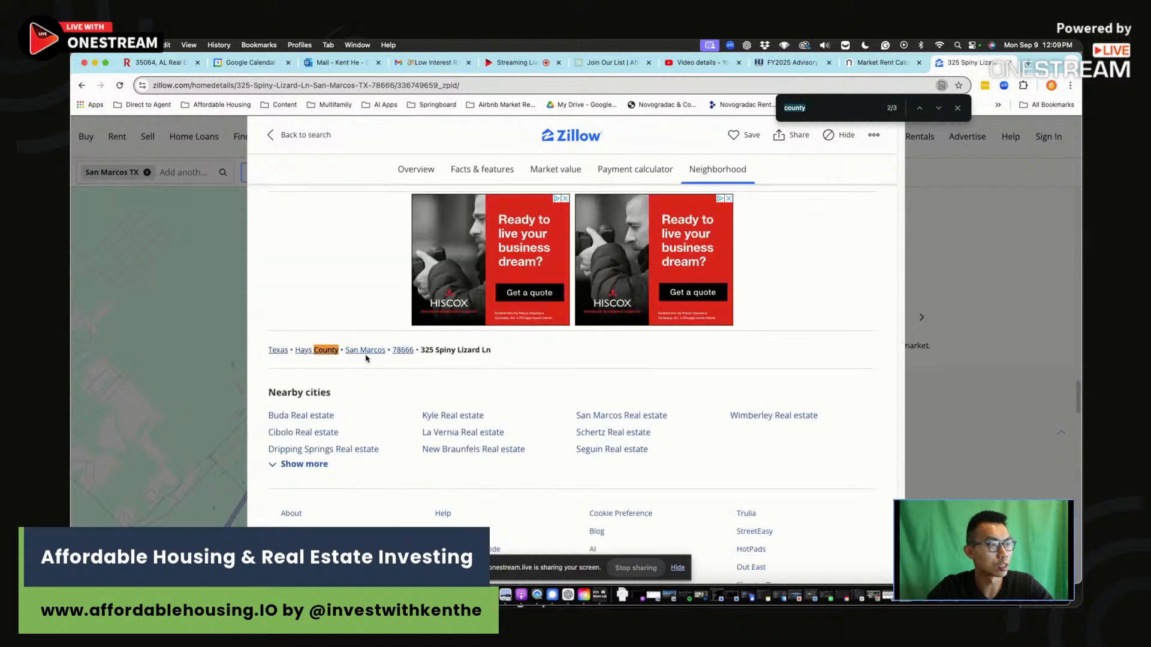
Switch to the FY2025 Advisory FMR page and run a web search for "HUD FMR" from there.
{"action": "left_click", "coordinate": [791, 63]}
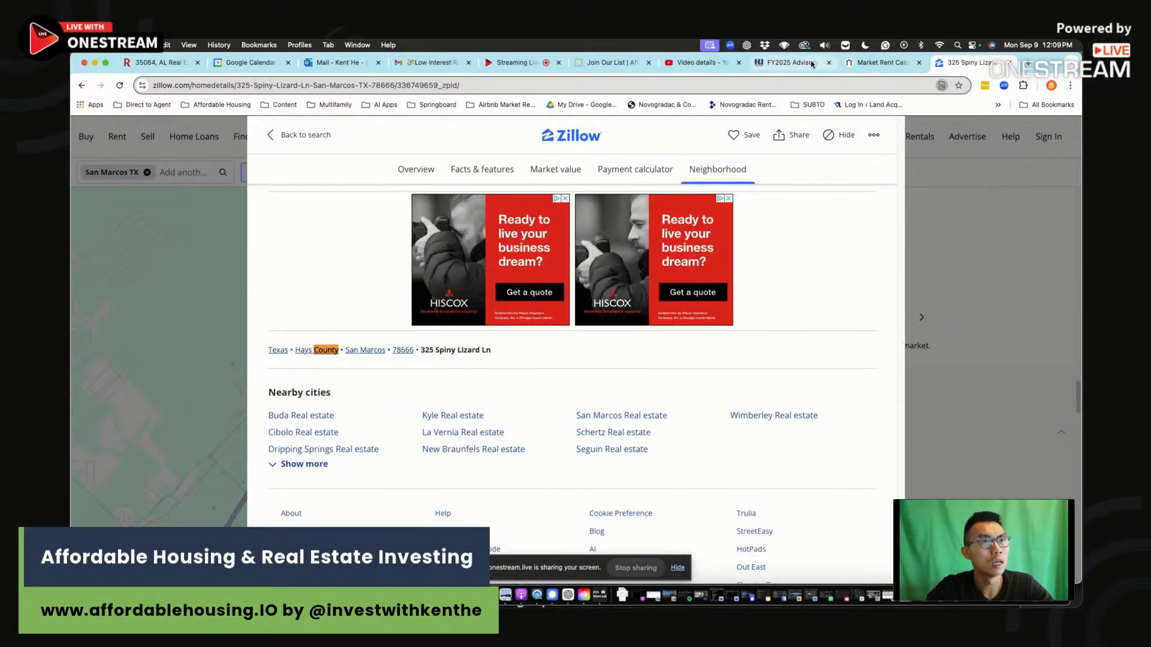
{"action": "left_click", "coordinate": [627, 87]}
{"action": "type", "text": "HUD FMR"}
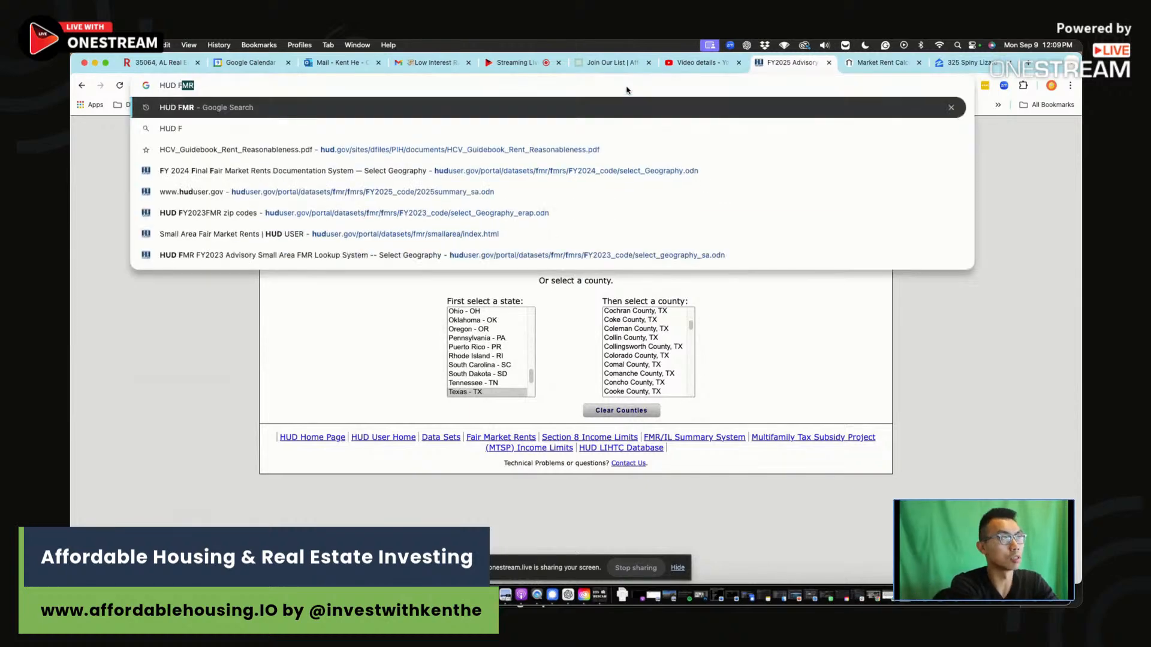
{"action": "key", "text": "Return"}
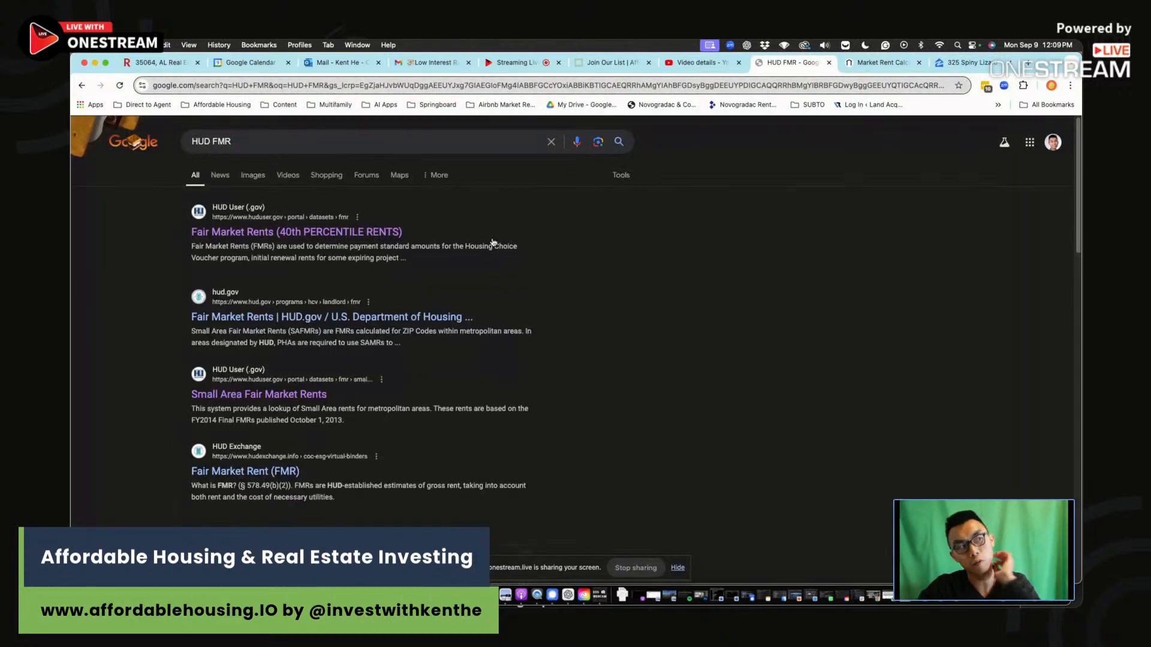
Open HUD User's Fair Market Rents result and go through Small Area FMRs to the FY2025 Small Area FMR lookup.
{"action": "left_click", "coordinate": [331, 232]}
{"action": "scroll", "coordinate": [504, 484], "scroll_direction": "down", "scroll_amount": 10}
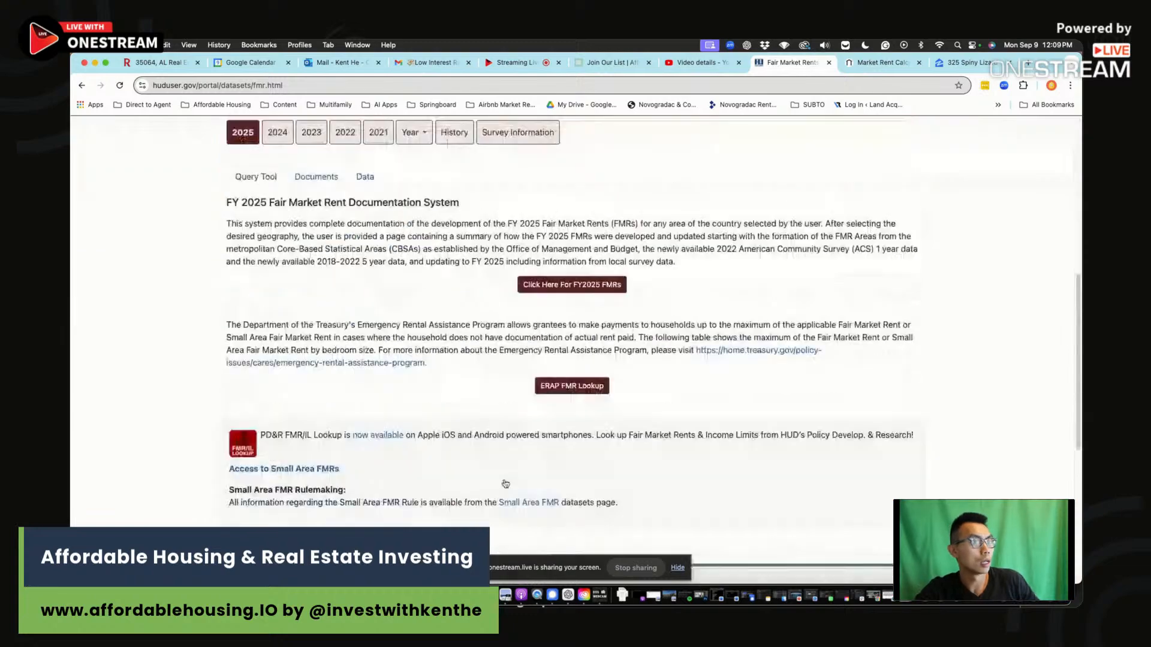
{"action": "left_click", "coordinate": [303, 390]}
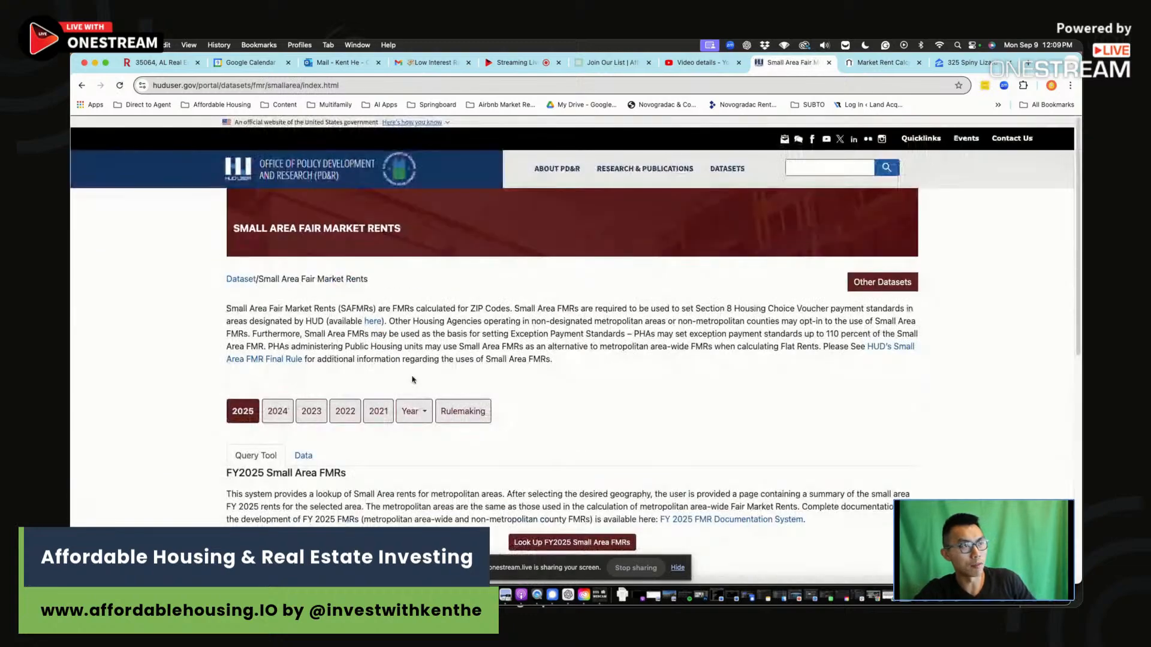
{"action": "scroll", "coordinate": [546, 320], "scroll_direction": "down", "scroll_amount": 3}
{"action": "left_click", "coordinate": [579, 357]}
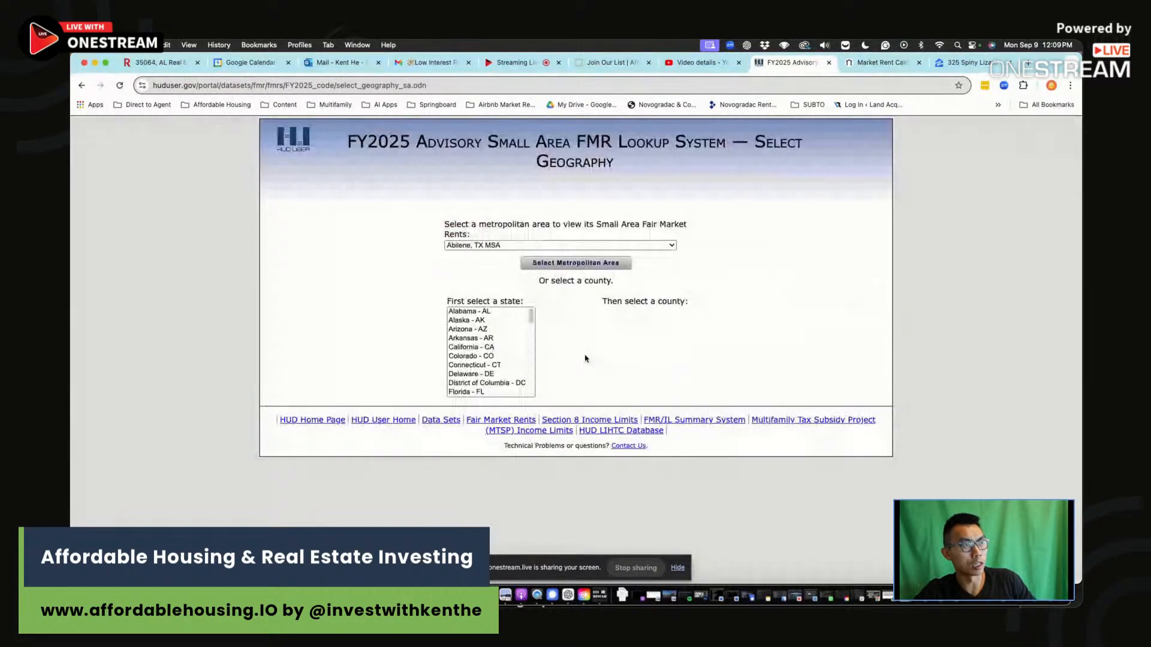
Choose Texas and Hays County in the lookup and load the county's Small Area FMRs.
{"action": "left_click", "coordinate": [496, 313]}
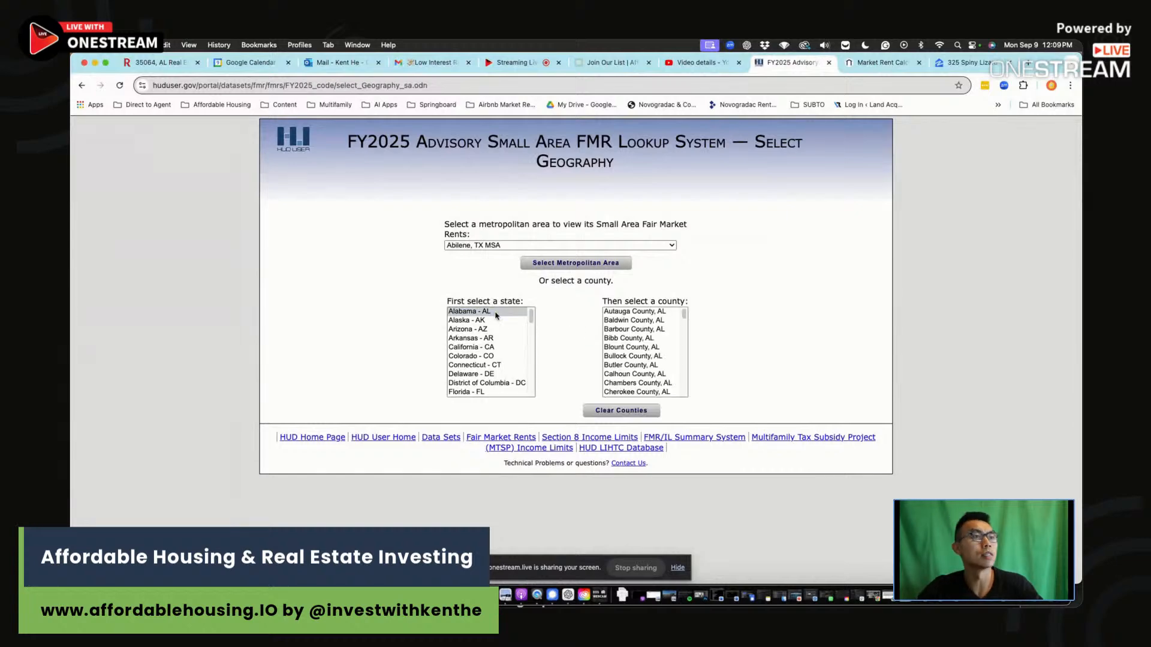
{"action": "scroll", "coordinate": [482, 370], "scroll_direction": "down", "scroll_amount": 6}
{"action": "left_click", "coordinate": [481, 372]}
{"action": "scroll", "coordinate": [481, 370], "scroll_direction": "down", "scroll_amount": 2}
{"action": "left_click", "coordinate": [477, 331]}
{"action": "left_click", "coordinate": [647, 342]}
{"action": "key", "text": "h"}
{"action": "scroll", "coordinate": [649, 355], "scroll_direction": "down", "scroll_amount": 2}
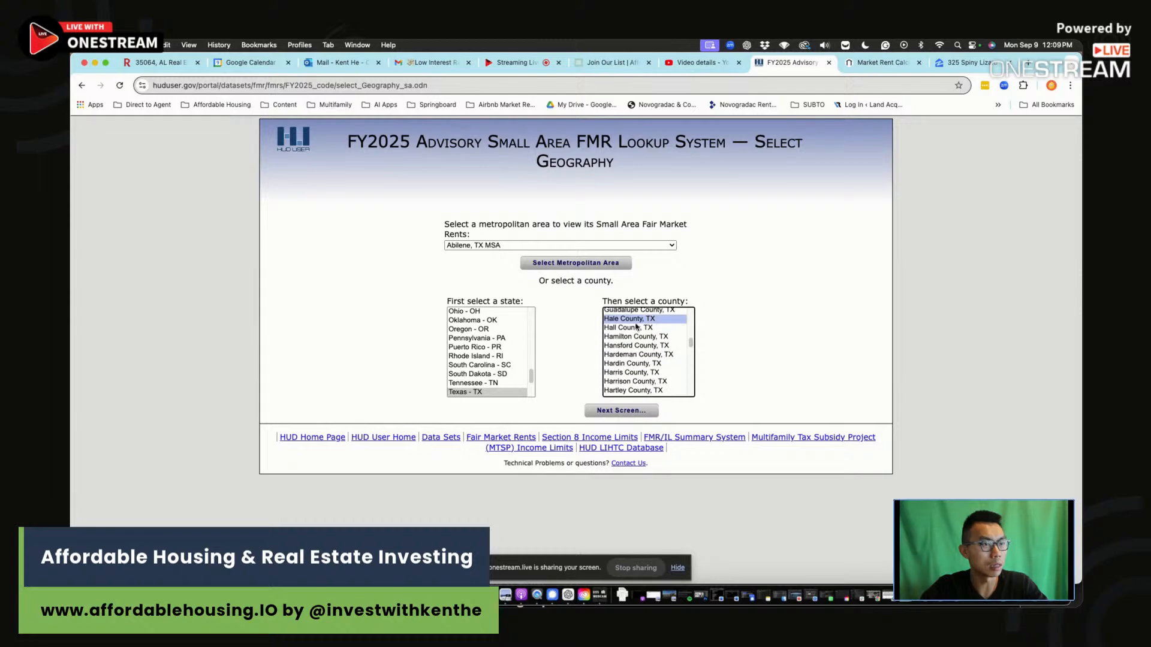
{"action": "scroll", "coordinate": [631, 375], "scroll_direction": "down", "scroll_amount": 1}
{"action": "left_click", "coordinate": [632, 379]}
{"action": "left_click", "coordinate": [621, 411]}
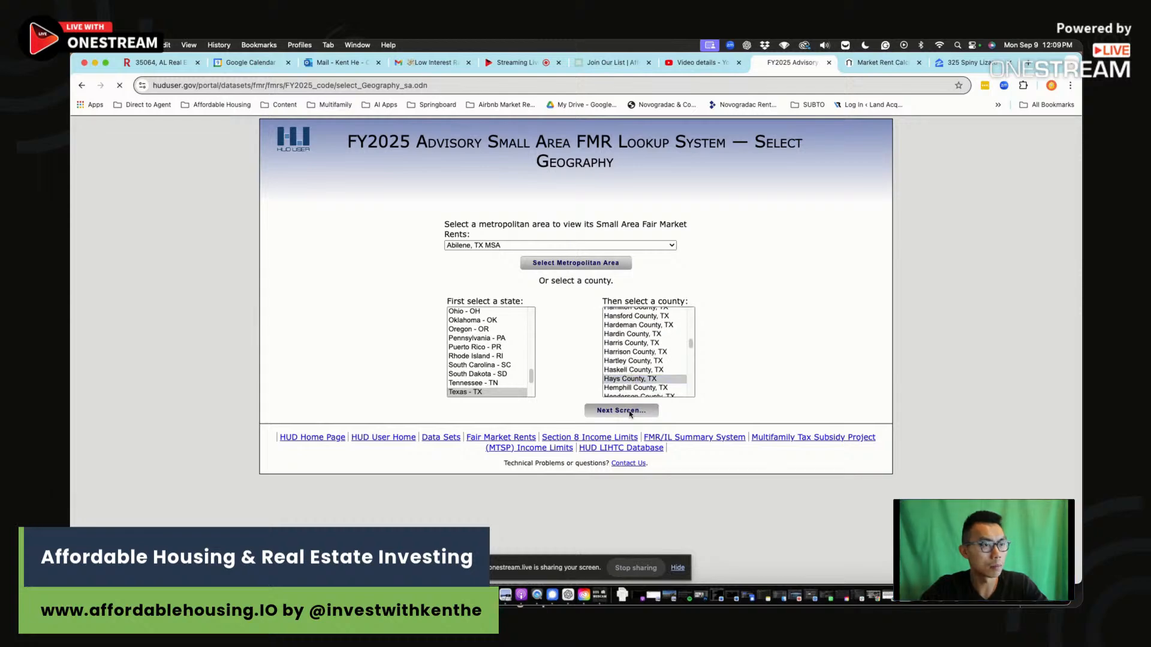
Check the property's ZIP code on the Zillow listing and read the 78666 three- and four-bedroom rents in HUD's table.
{"action": "left_click", "coordinate": [969, 62]}
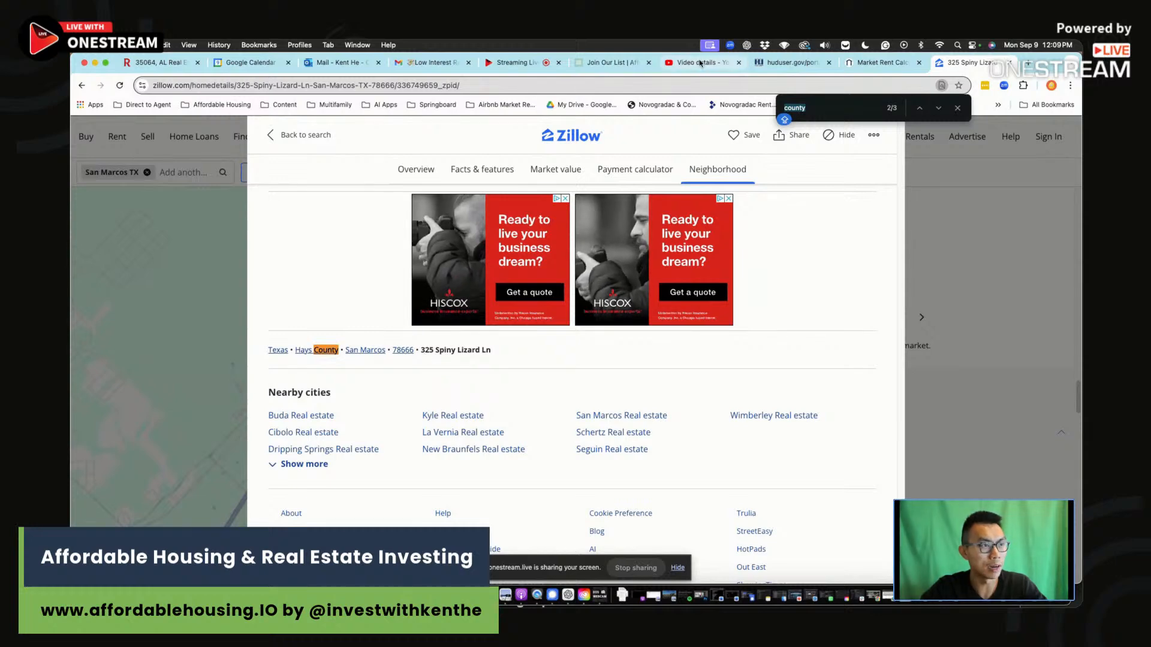
{"action": "left_click", "coordinate": [792, 62]}
{"action": "scroll", "coordinate": [455, 420], "scroll_direction": "down", "scroll_amount": 3}
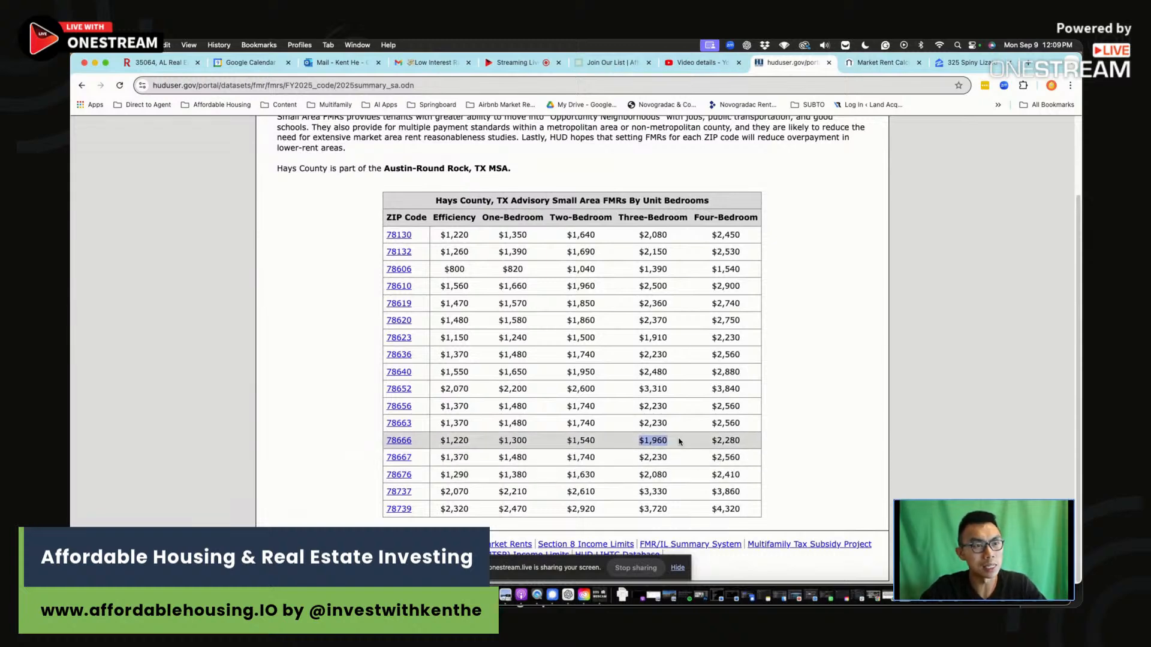
{"action": "left_click_drag", "start_coordinate": [763, 443], "coordinate": [713, 442]}
{"action": "left_click", "coordinate": [713, 442]}
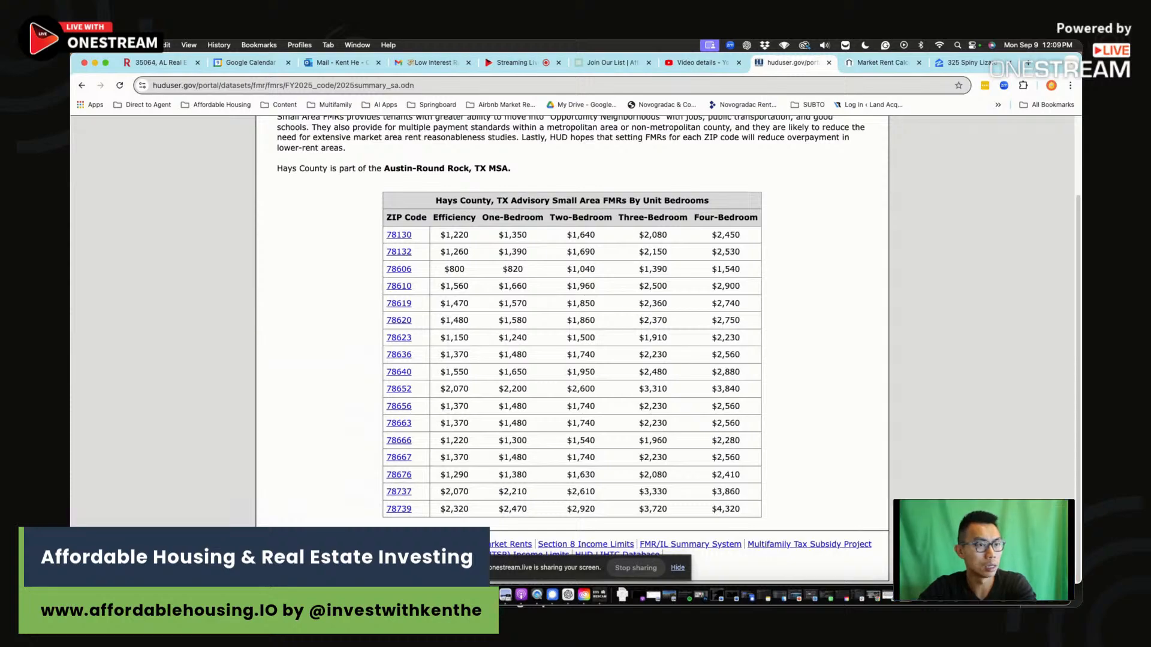
Switch to the Excel Section 8 analysis template and set the 3 bed SAFMR to 1960 and the 4 bed SAFMR to 2280.
{"action": "left_click", "coordinate": [980, 595]}
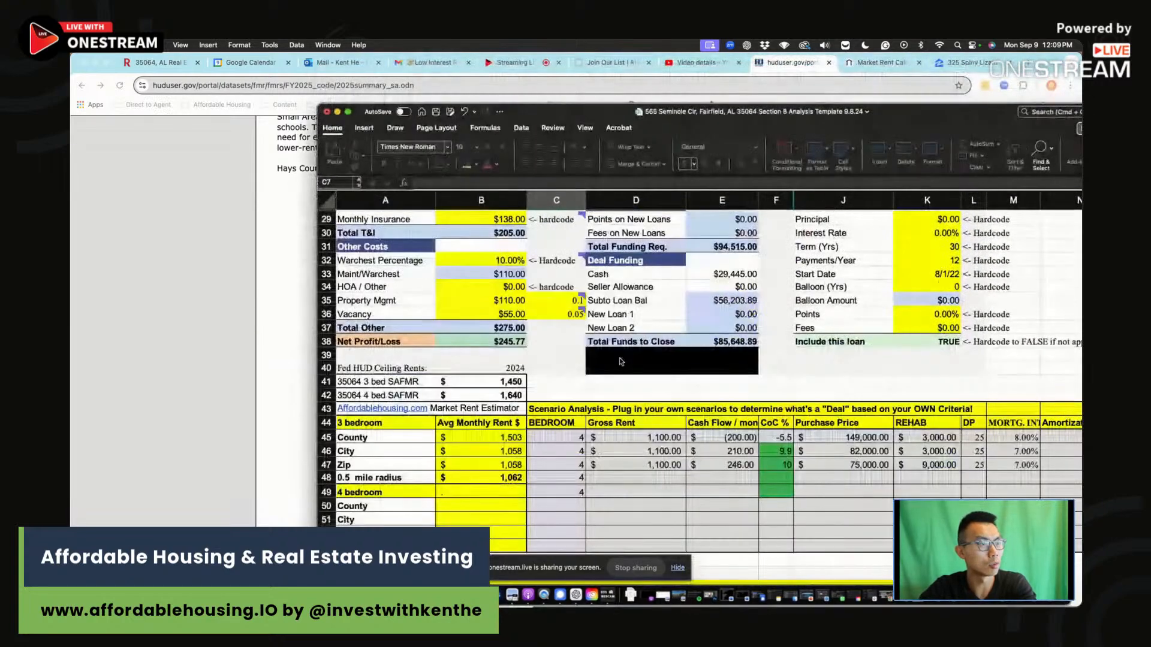
{"action": "left_click", "coordinate": [490, 382]}
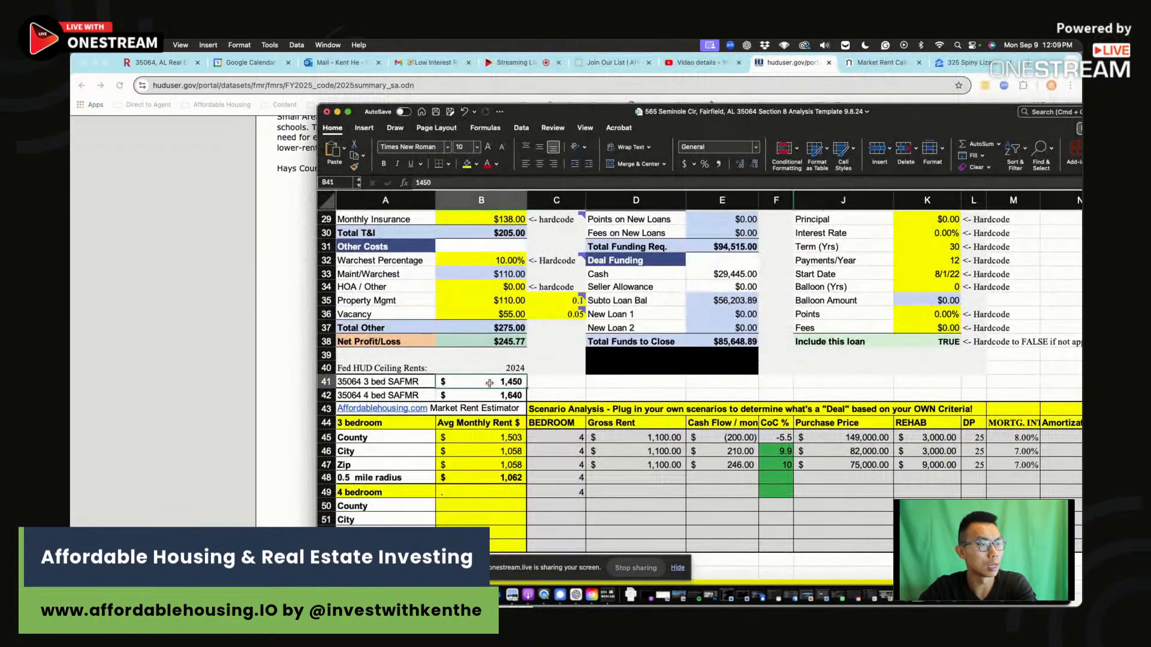
{"action": "type", "text": "1960"}
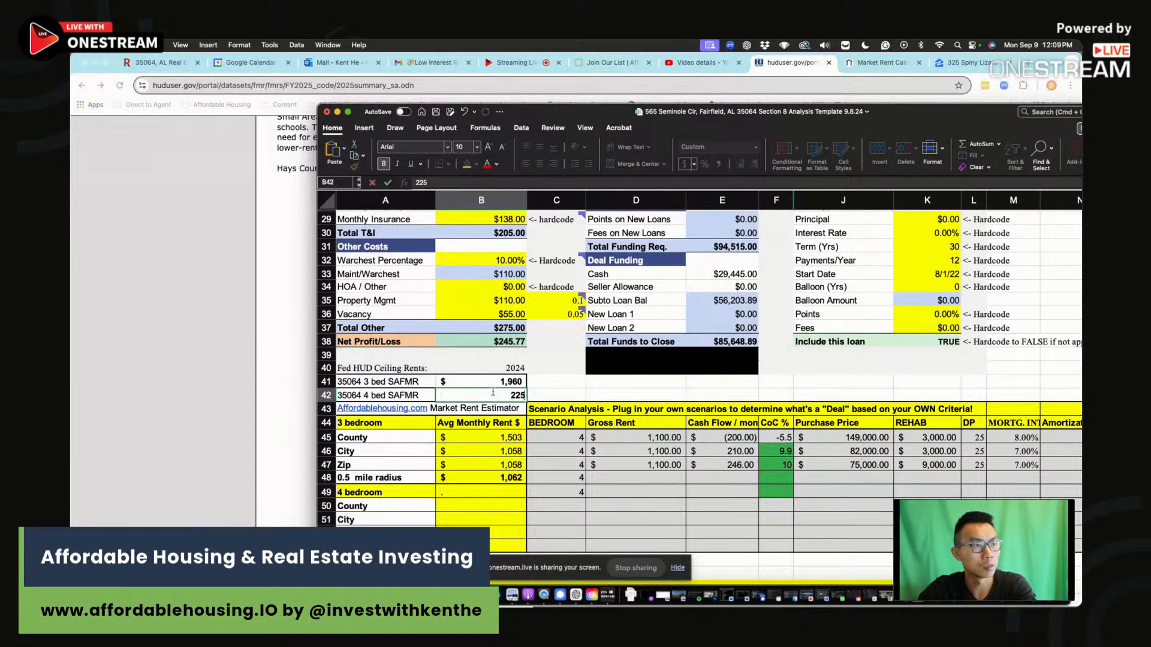
{"action": "type", "text": "2280"}
Change the ZIP code in both SAFMR row labels to 78666 and clear the 3 bedroom average monthly rents.
{"action": "left_click", "coordinate": [408, 391]}
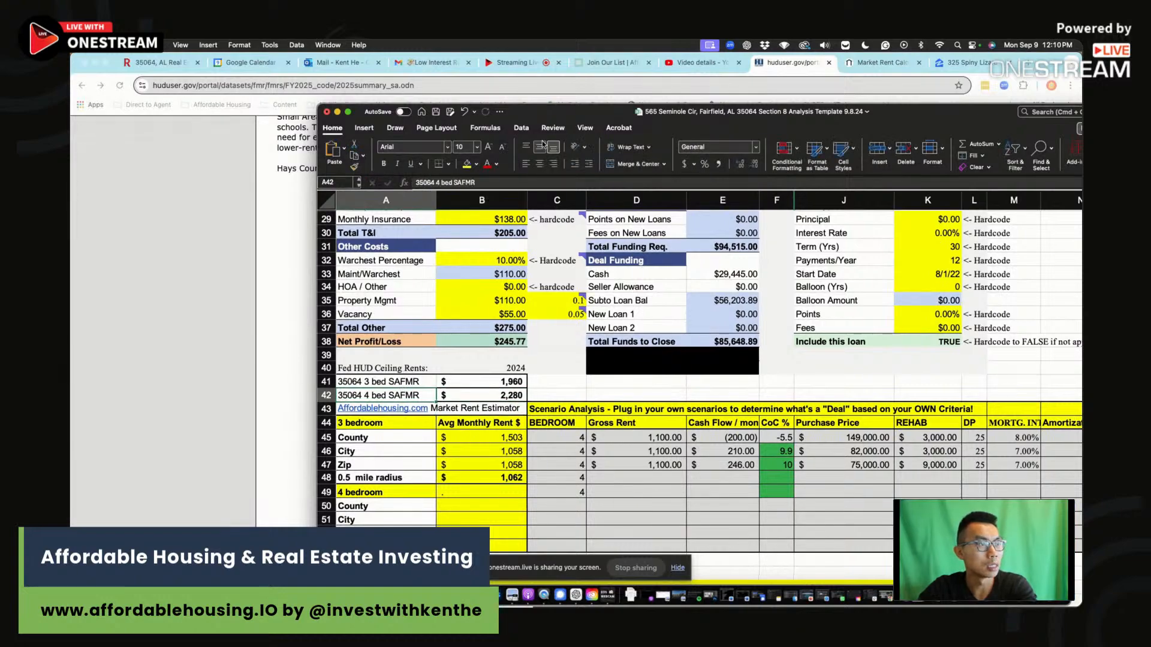
{"action": "left_click_drag", "start_coordinate": [578, 115], "coordinate": [701, 67]}
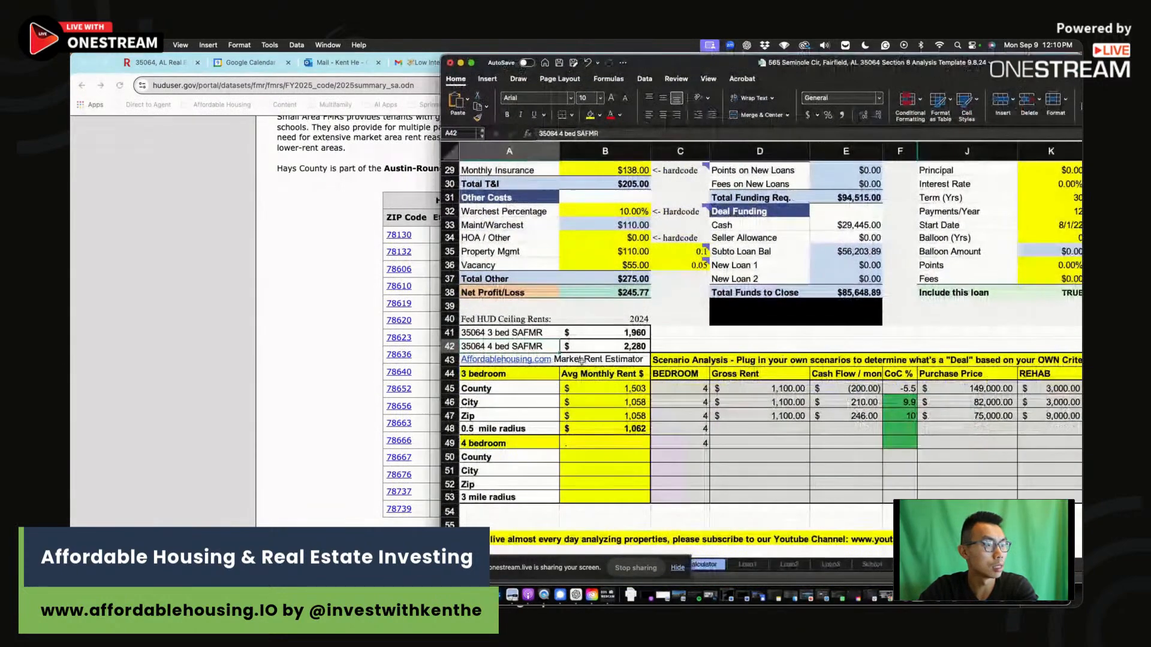
{"action": "double_click", "coordinate": [553, 133]}
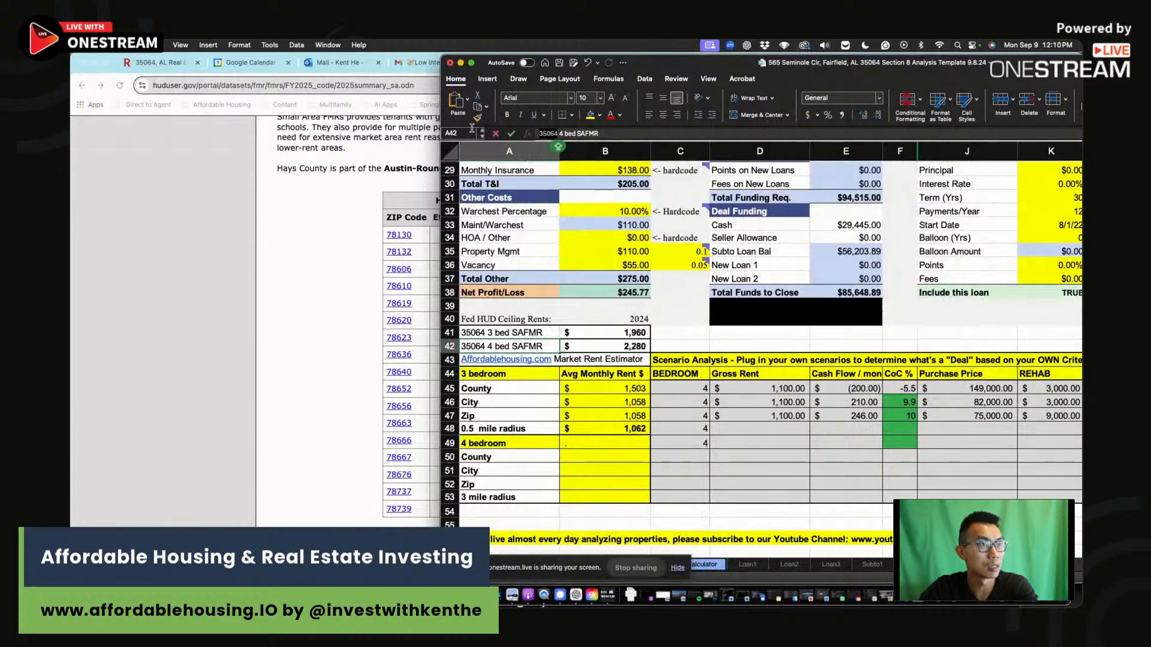
{"action": "type", "text": "78666"}
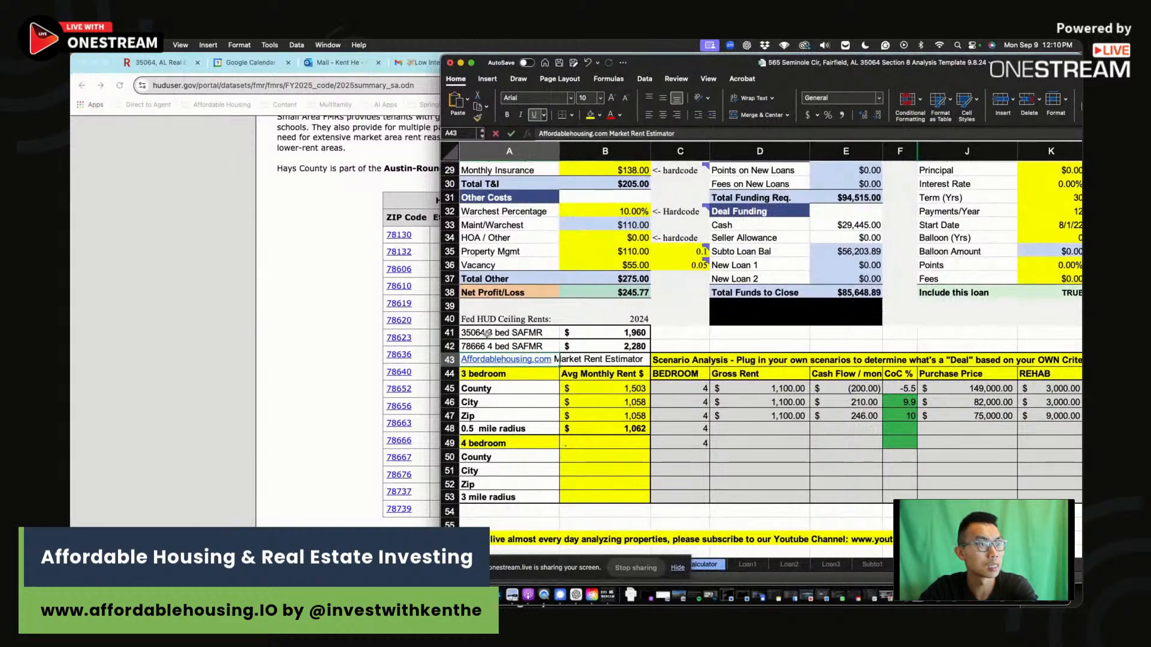
{"action": "left_click", "coordinate": [507, 333]}
{"action": "double_click", "coordinate": [556, 134]}
{"action": "type", "text": "78666"}
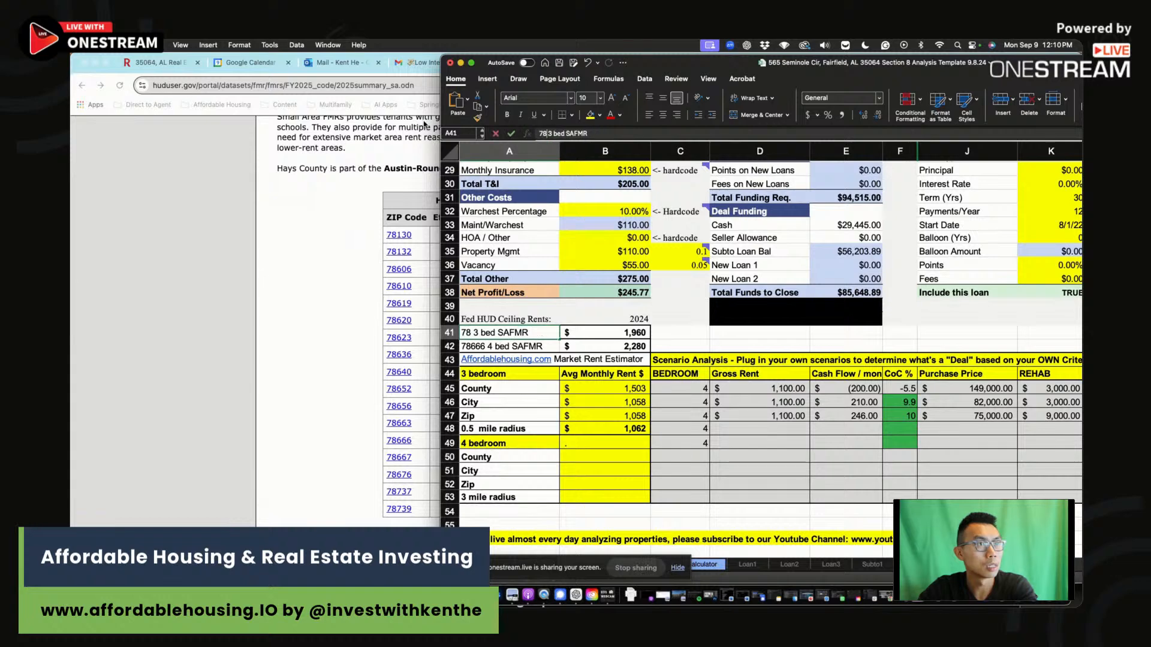
{"action": "key", "text": "Return"}
{"action": "left_click_drag", "start_coordinate": [623, 388], "coordinate": [623, 429]}
{"action": "key", "text": "Delete"}
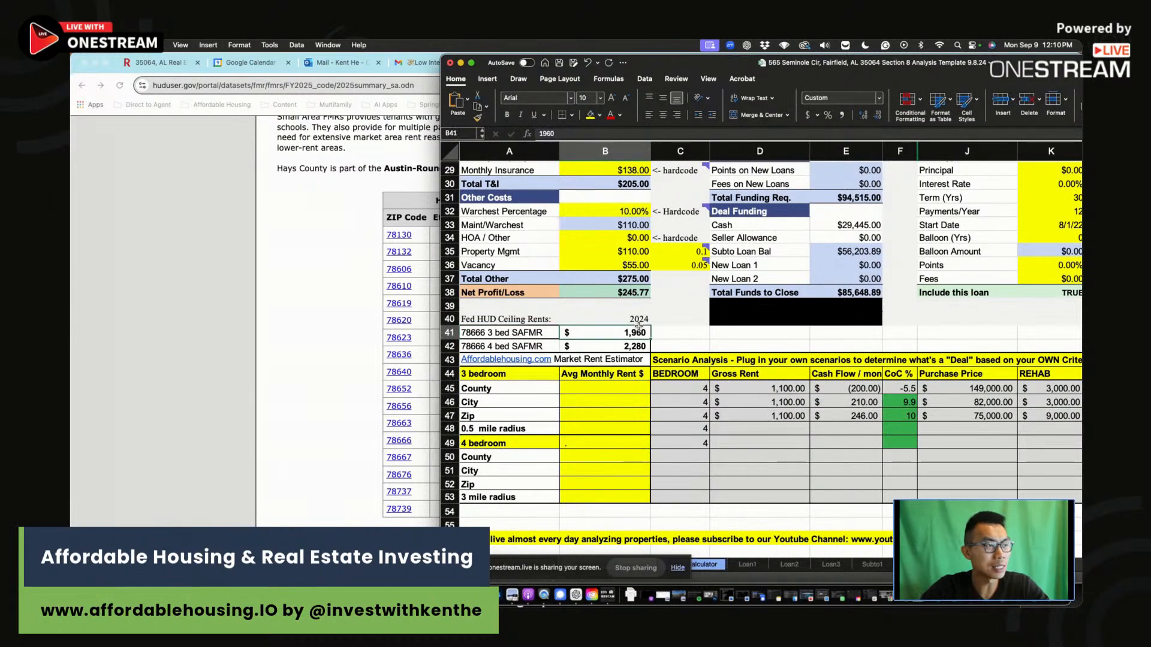
Bring up the Word deal summary, highlight its total monthly payment and move the window clear of the browser's tabs.
{"action": "key", "text": "super+Tab"}
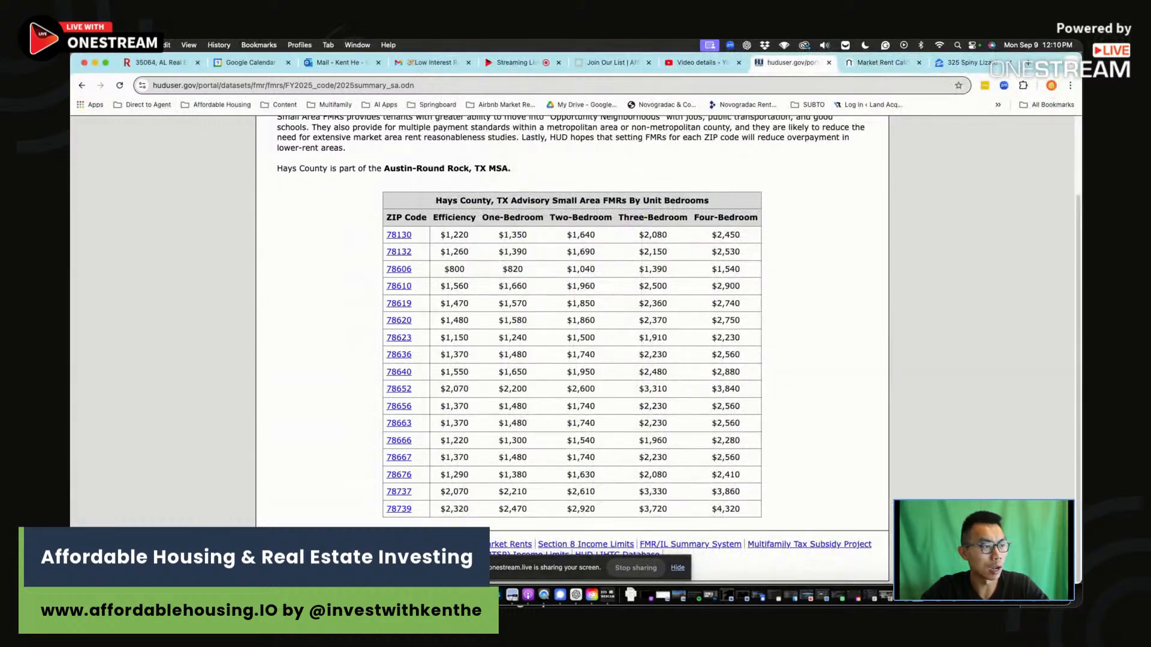
{"action": "key", "text": "super+Tab"}
{"action": "left_click_drag", "start_coordinate": [619, 295], "coordinate": [576, 296]}
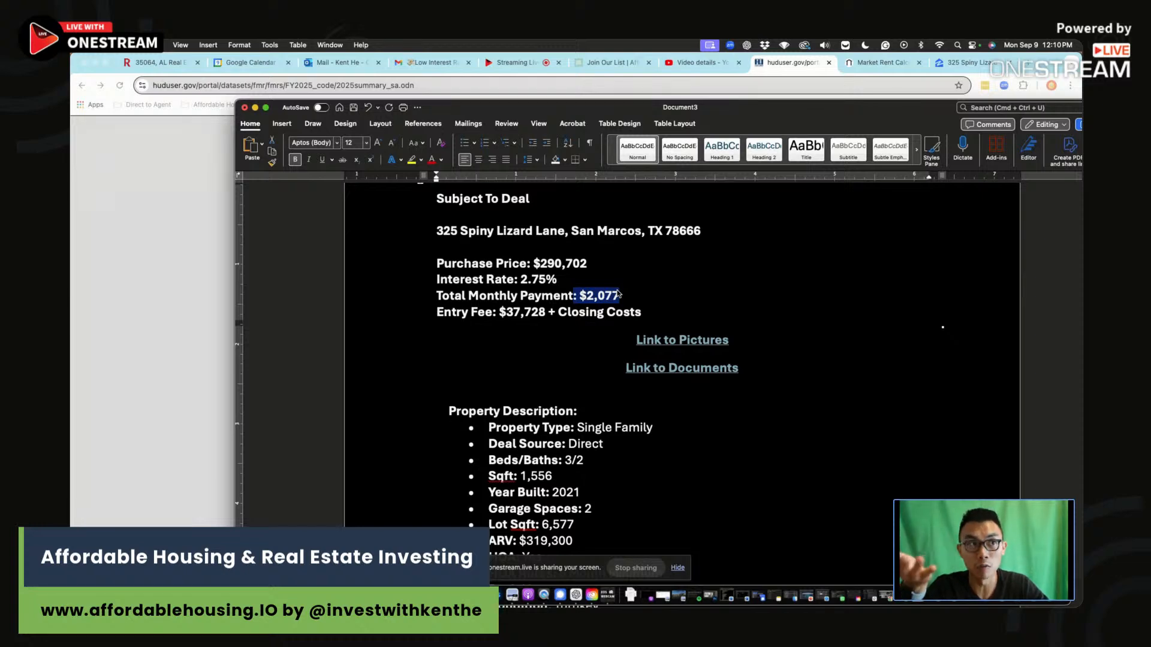
{"action": "left_click_drag", "start_coordinate": [742, 118], "coordinate": [682, 72]}
{"action": "left_click", "coordinate": [585, 249]}
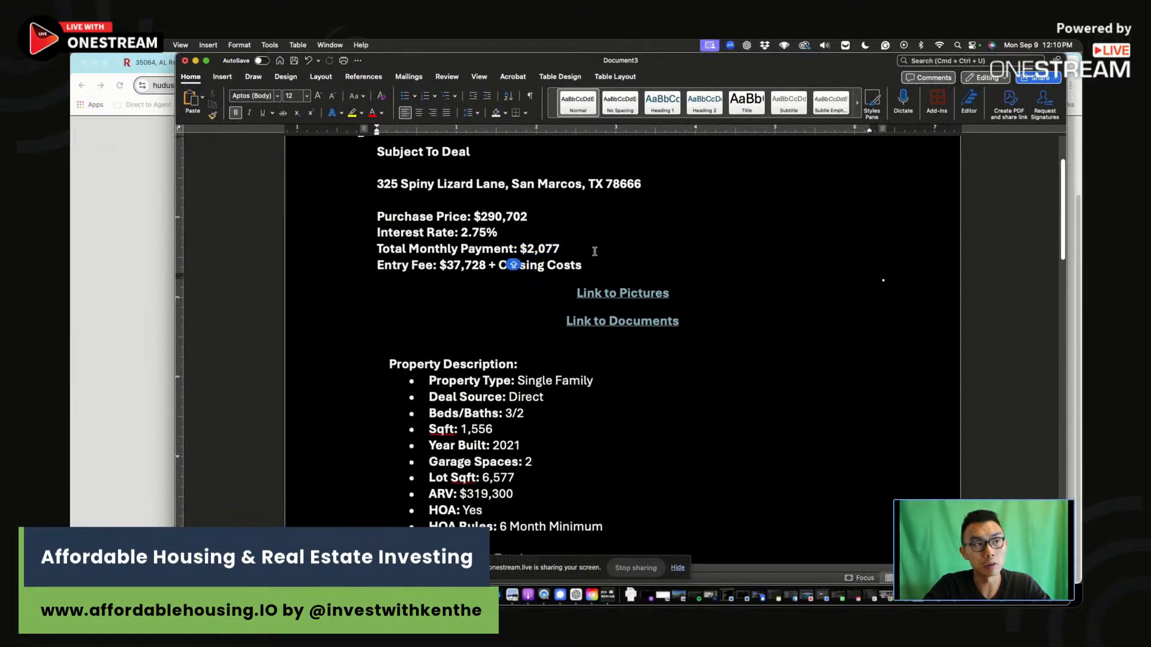
{"action": "left_click_drag", "start_coordinate": [243, 64], "coordinate": [501, 161]}
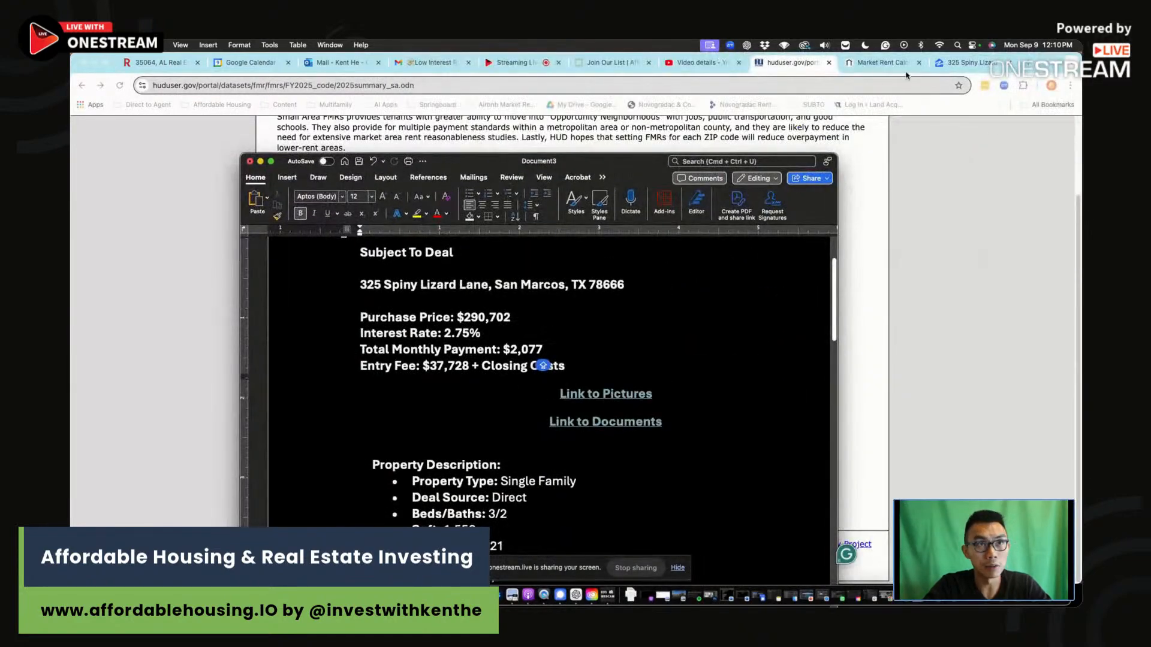
Switch to AffordableHousing.com's Market Rent Estimator and get the rent estimate for the property's address with 3 beds.
{"action": "left_click", "coordinate": [866, 71]}
{"action": "left_click", "coordinate": [867, 66]}
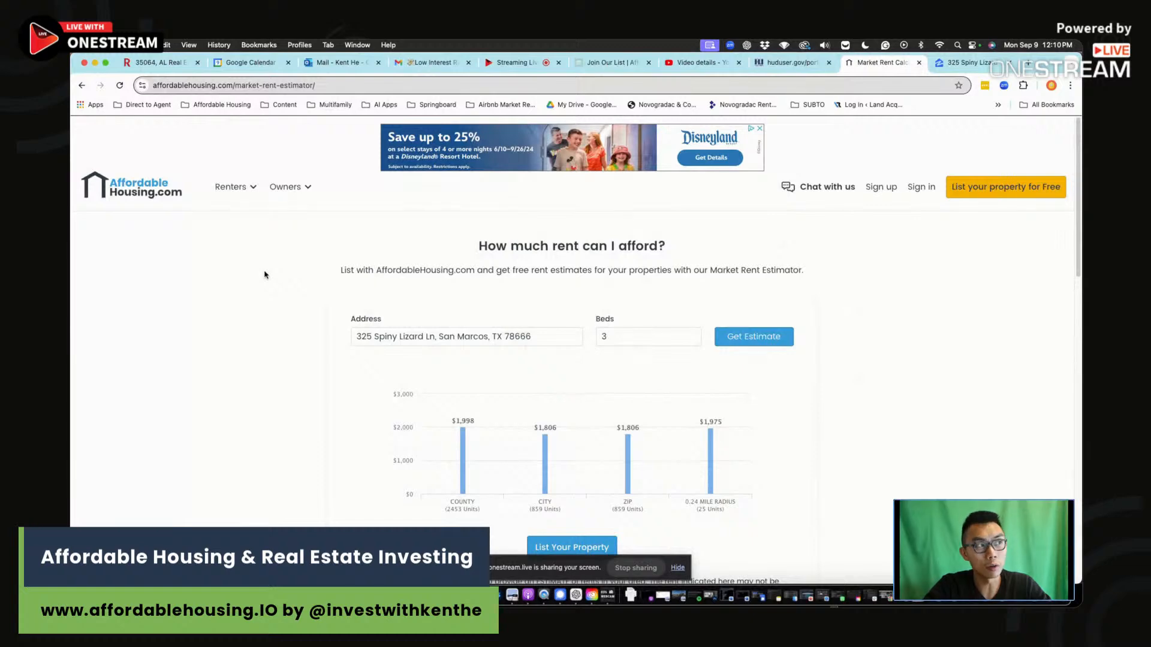
{"action": "mouse_move", "coordinate": [295, 189]}
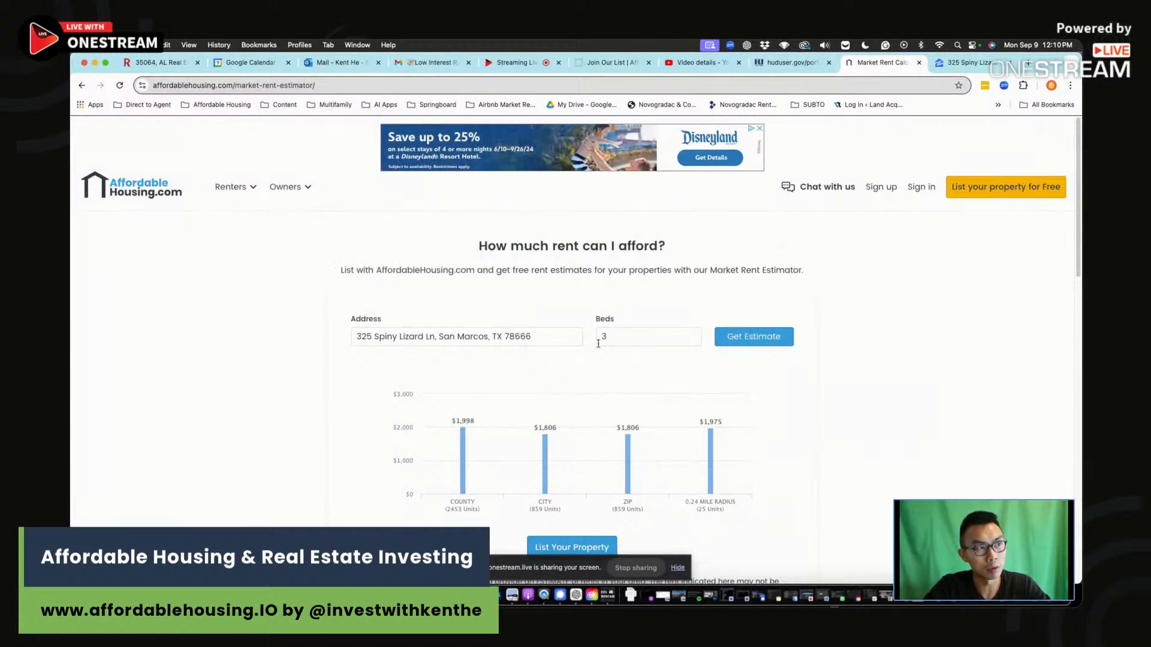
{"action": "left_click", "coordinate": [766, 342]}
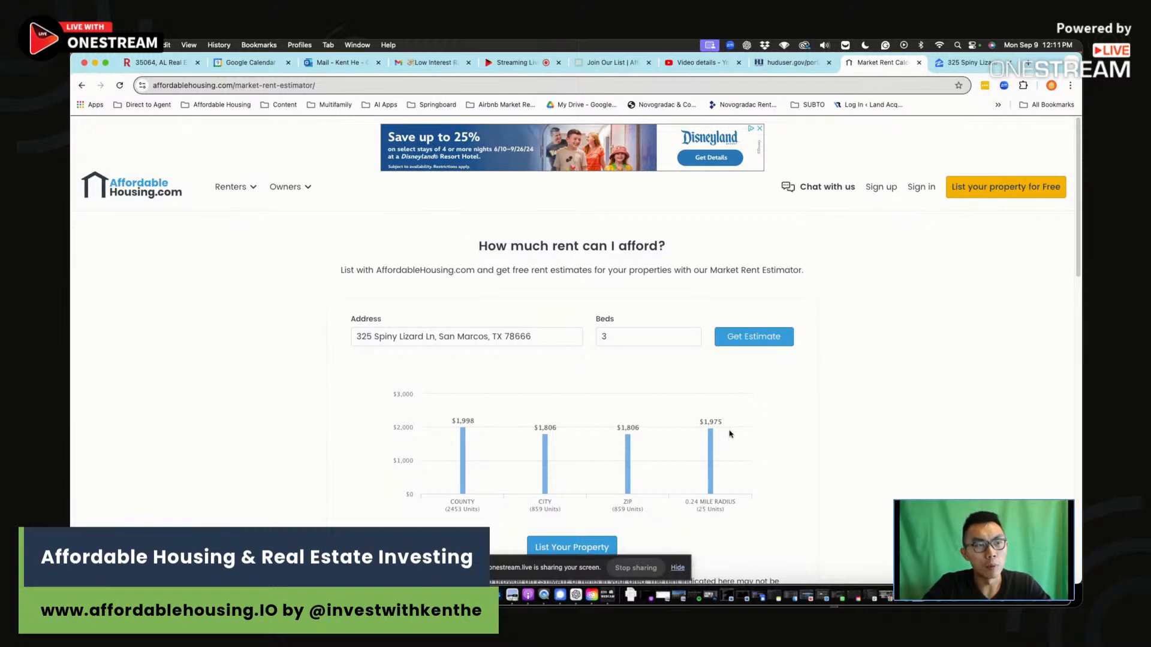
Return to the Excel template and enter 1975 as the 3 bedroom average monthly rent for the 0.5 mile radius.
{"action": "key", "text": "super+Tab"}
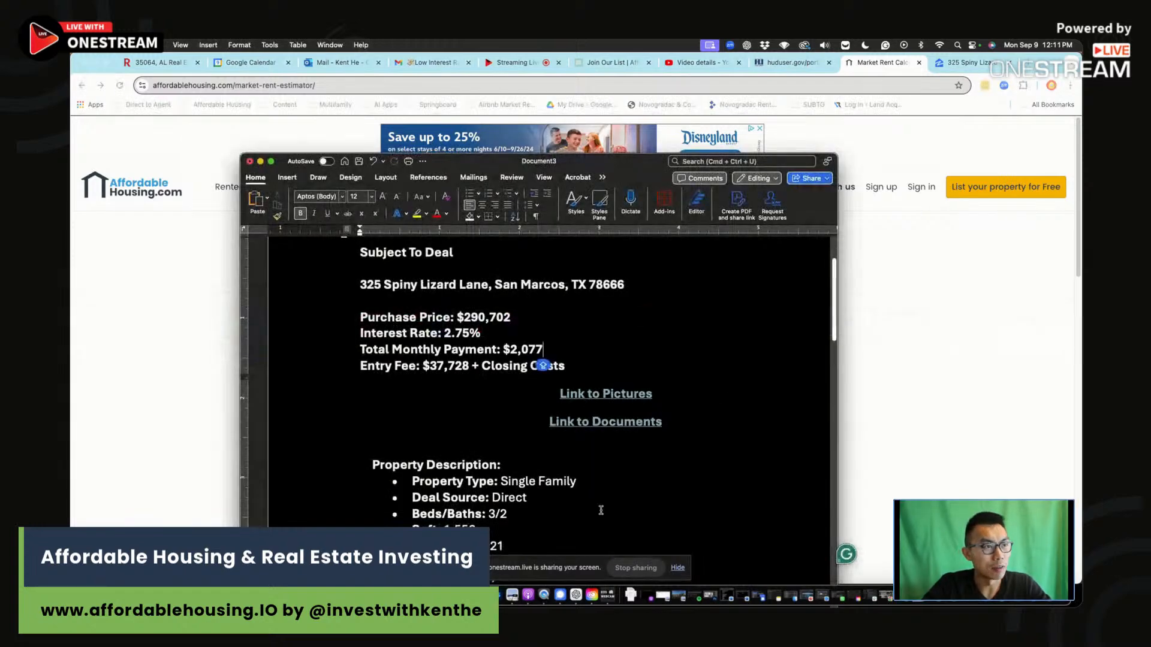
{"action": "key", "text": "super+Tab"}
{"action": "key", "text": "super+Tab"}
{"action": "key", "text": "super+Tab"}
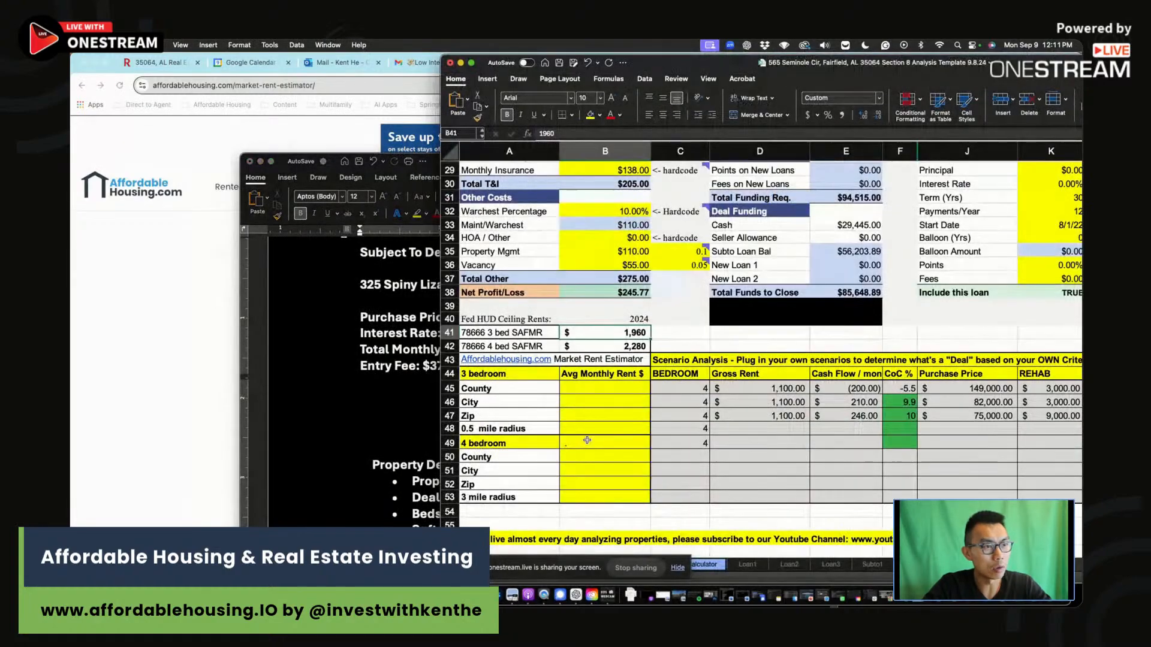
{"action": "left_click", "coordinate": [603, 424]}
{"action": "type", "text": "19"}
{"action": "key", "text": "Return"}
Set the property's monthly rent in the upper part of the calculator to 1975.
{"action": "scroll", "coordinate": [603, 360], "scroll_direction": "up", "scroll_amount": 5}
{"action": "left_click", "coordinate": [628, 217]}
{"action": "type", "text": "1975"}
{"action": "key", "text": "Return"}
Compare the spreadsheet's 3 bed SAFMR with the Market Rent Estimator's figures and return to the spreadsheet.
{"action": "scroll", "coordinate": [636, 455], "scroll_direction": "down", "scroll_amount": 3}
{"action": "scroll", "coordinate": [635, 456], "scroll_direction": "down", "scroll_amount": 2}
{"action": "left_click", "coordinate": [640, 397]}
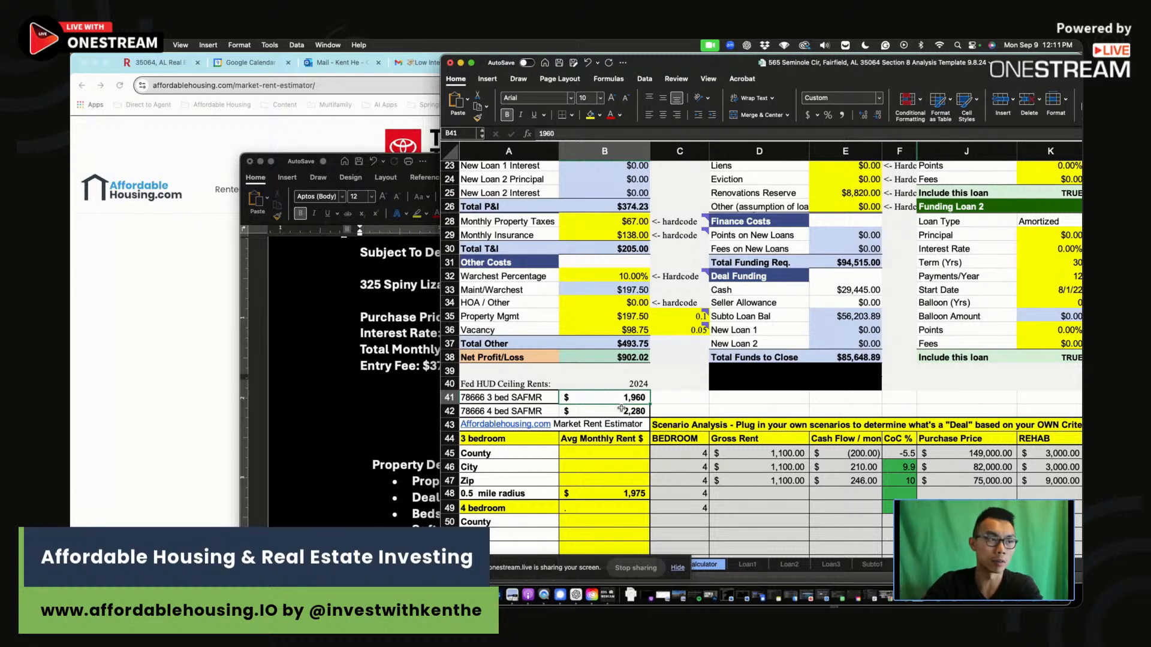
{"action": "key", "text": "super+Tab"}
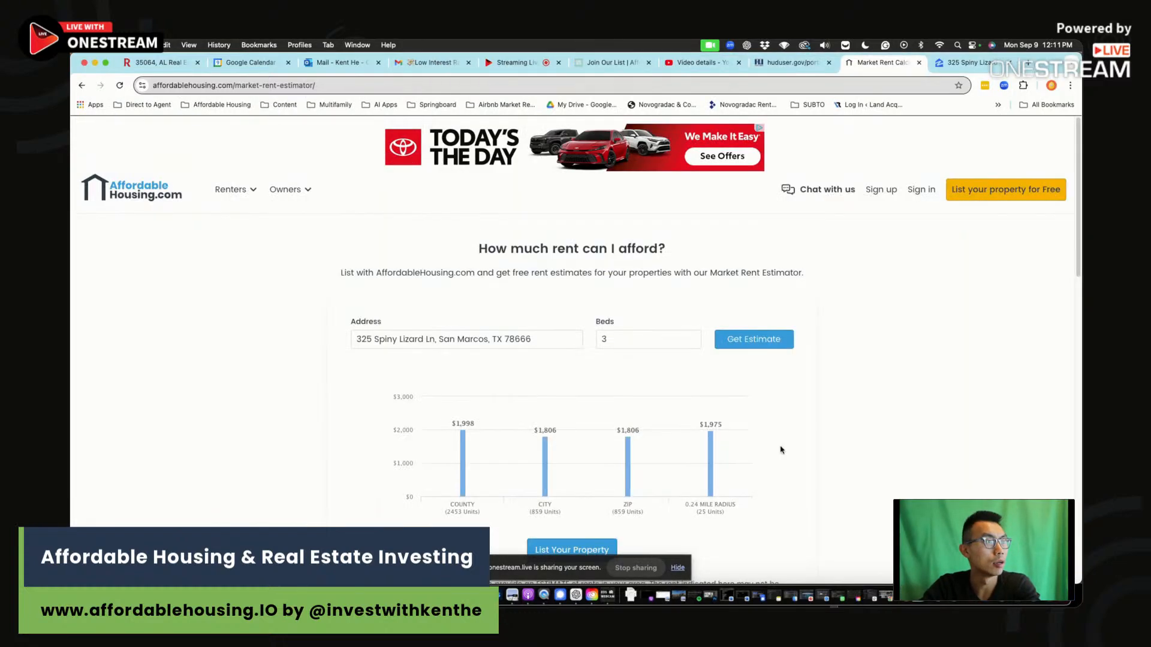
{"action": "key", "text": "super+Tab"}
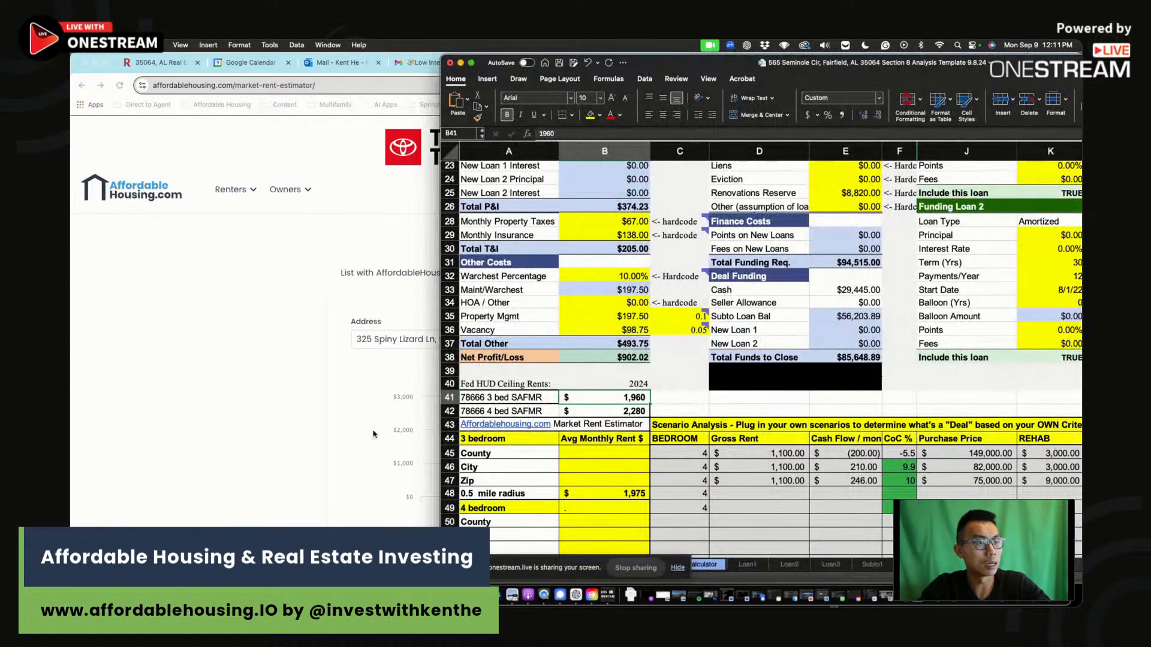
Enter the 3 bedroom average monthly rents in the template: 1998 for County, 1806 for City and 1806 for Zip.
{"action": "left_click", "coordinate": [634, 454]}
{"action": "type", "text": "1998"}
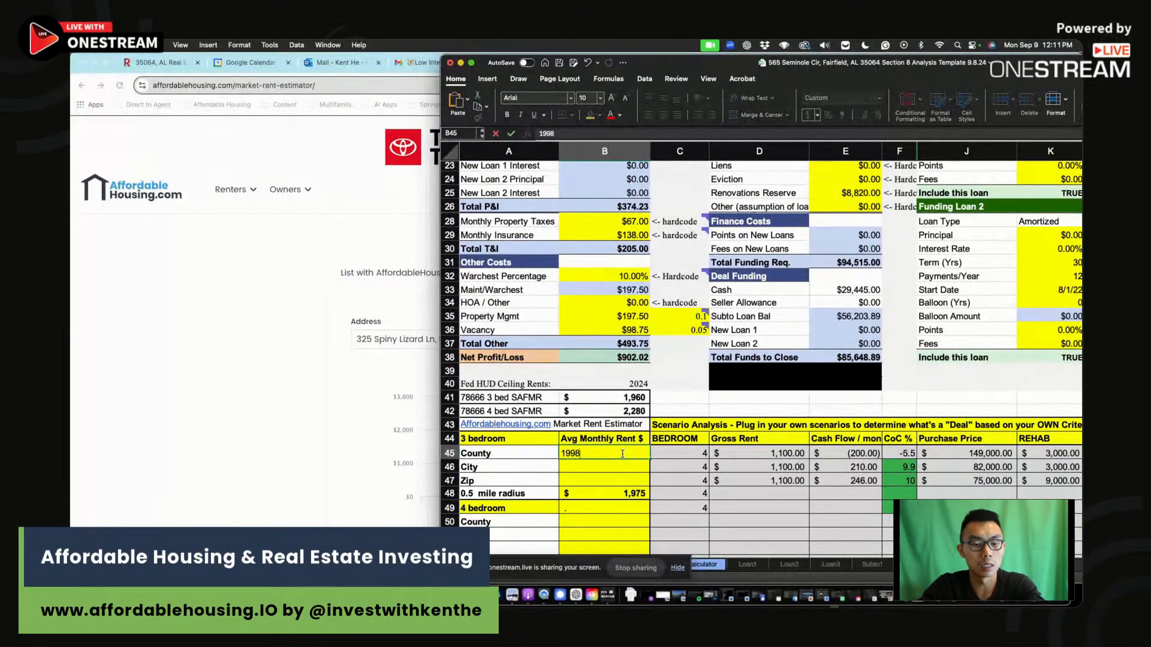
{"action": "key", "text": "Return"}
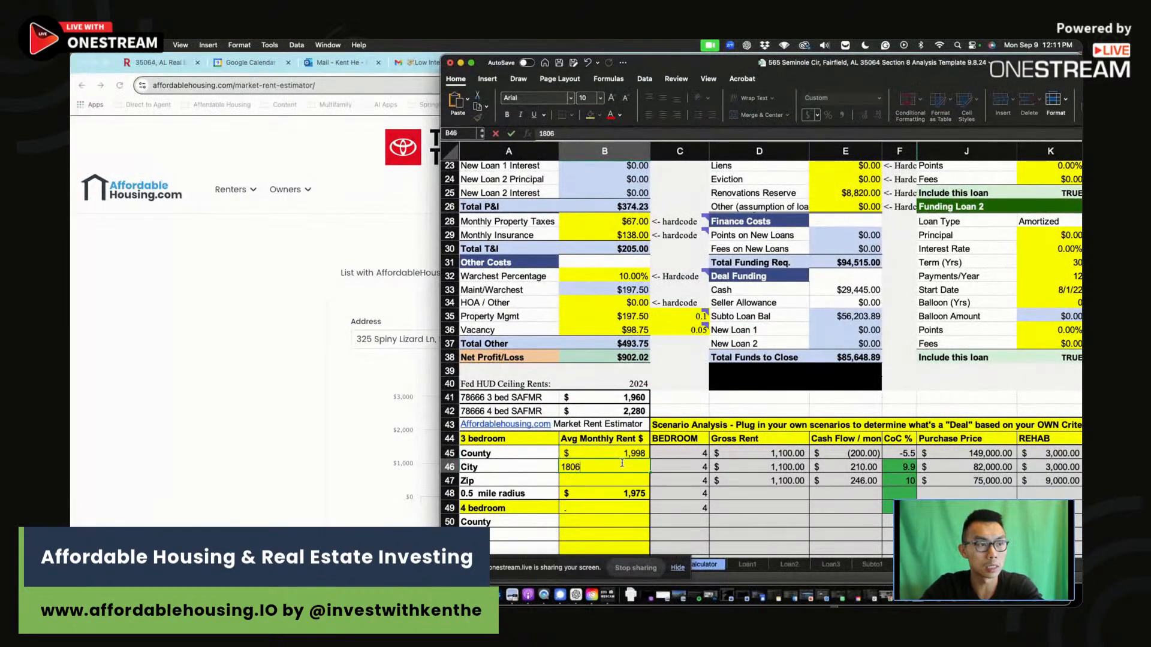
{"action": "left_click", "coordinate": [251, 427]}
{"action": "key", "text": "super+Tab"}
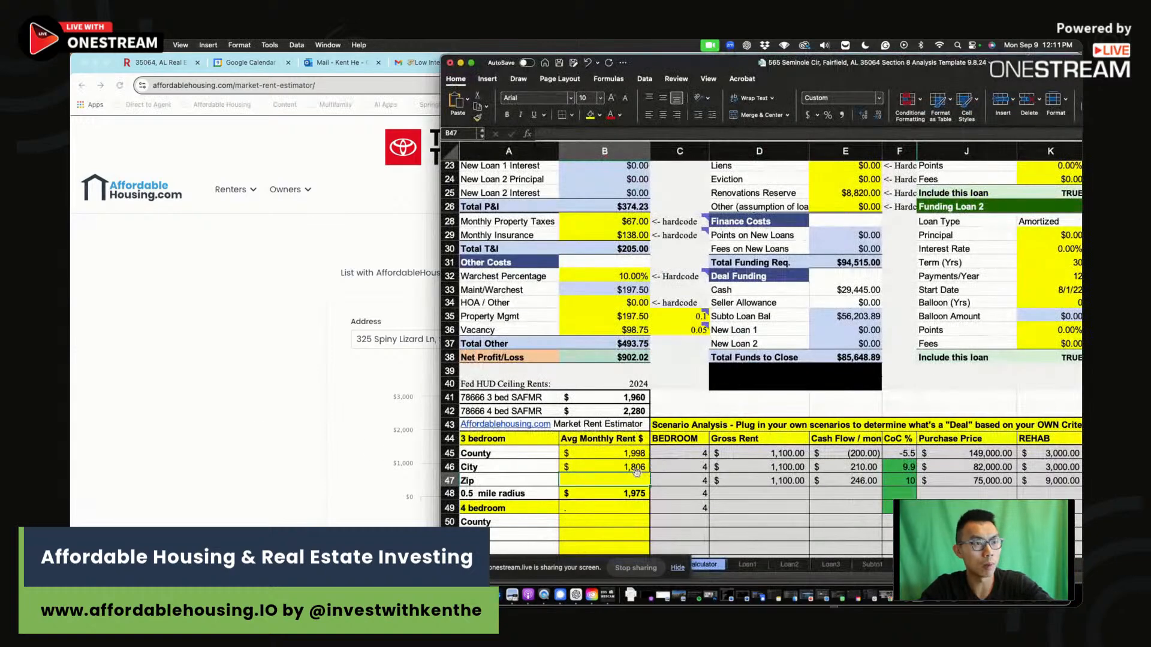
{"action": "type", "text": "1,806"}
{"action": "key", "text": "Return"}
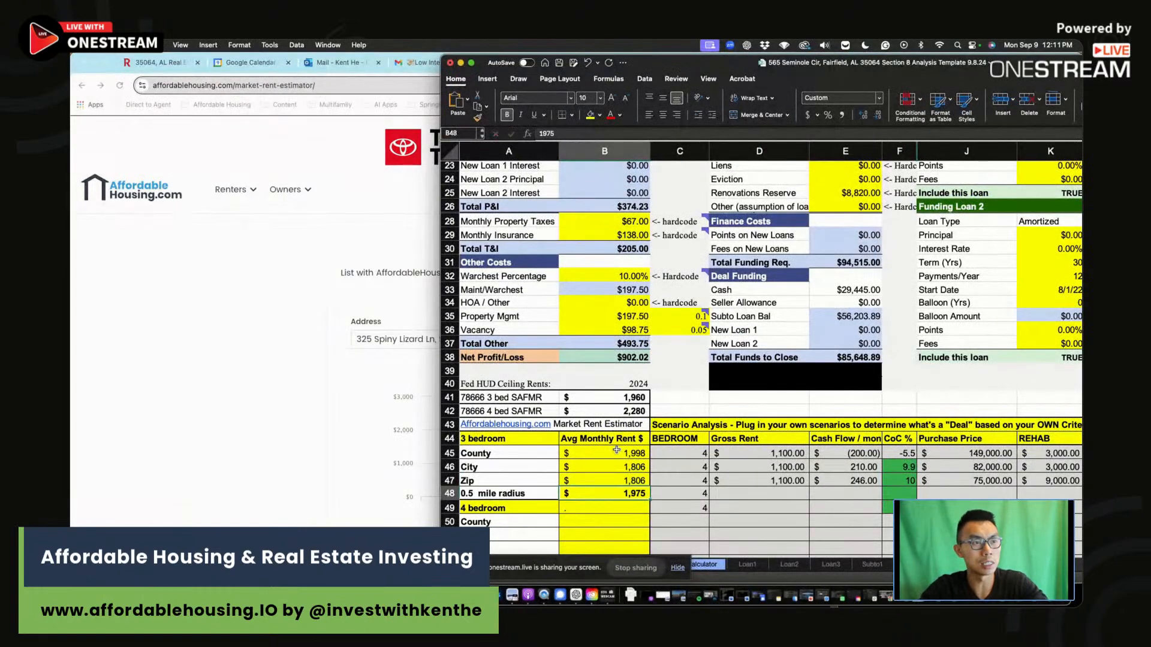
{"action": "left_click_drag", "start_coordinate": [624, 454], "coordinate": [630, 493]}
{"action": "left_click", "coordinate": [682, 396]}
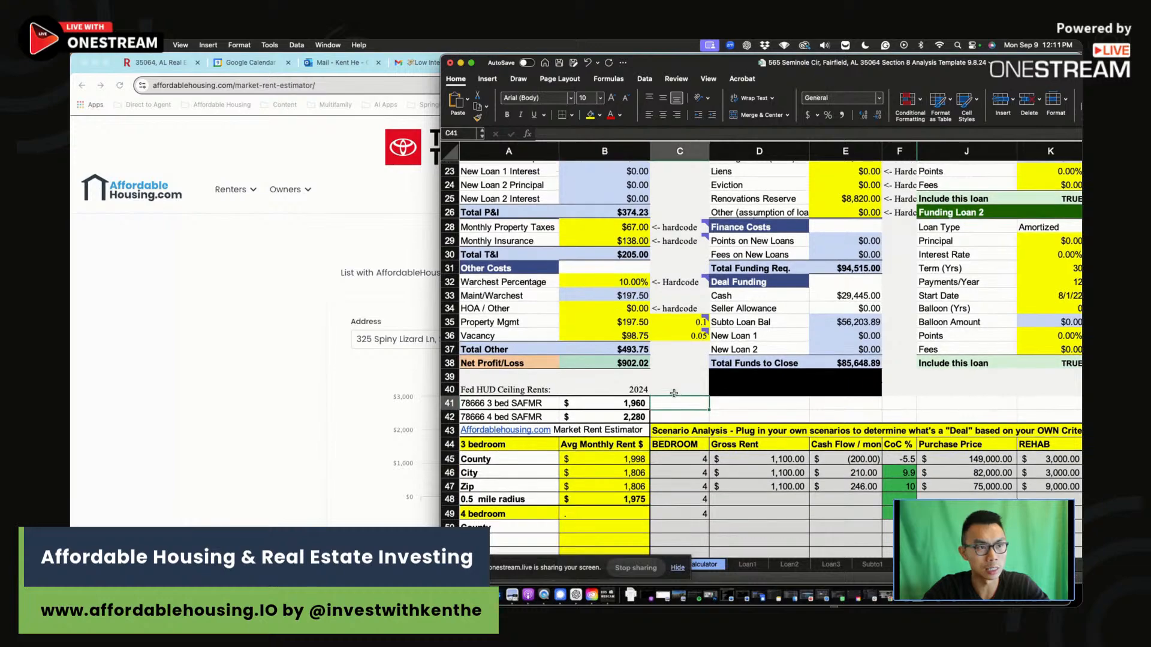
Switch to the Word document with the Subject To deal and review its purchase price, interest rate, monthly payment and entry fee.
{"action": "scroll", "coordinate": [682, 389], "scroll_direction": "up", "scroll_amount": 10}
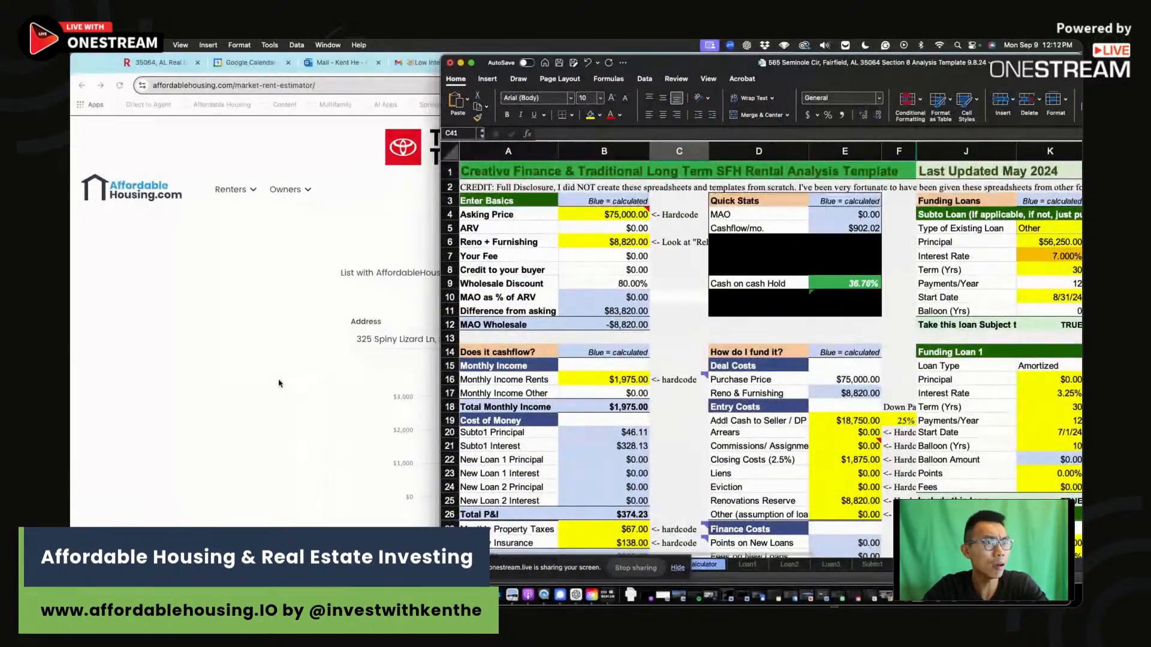
{"action": "left_click", "coordinate": [278, 384]}
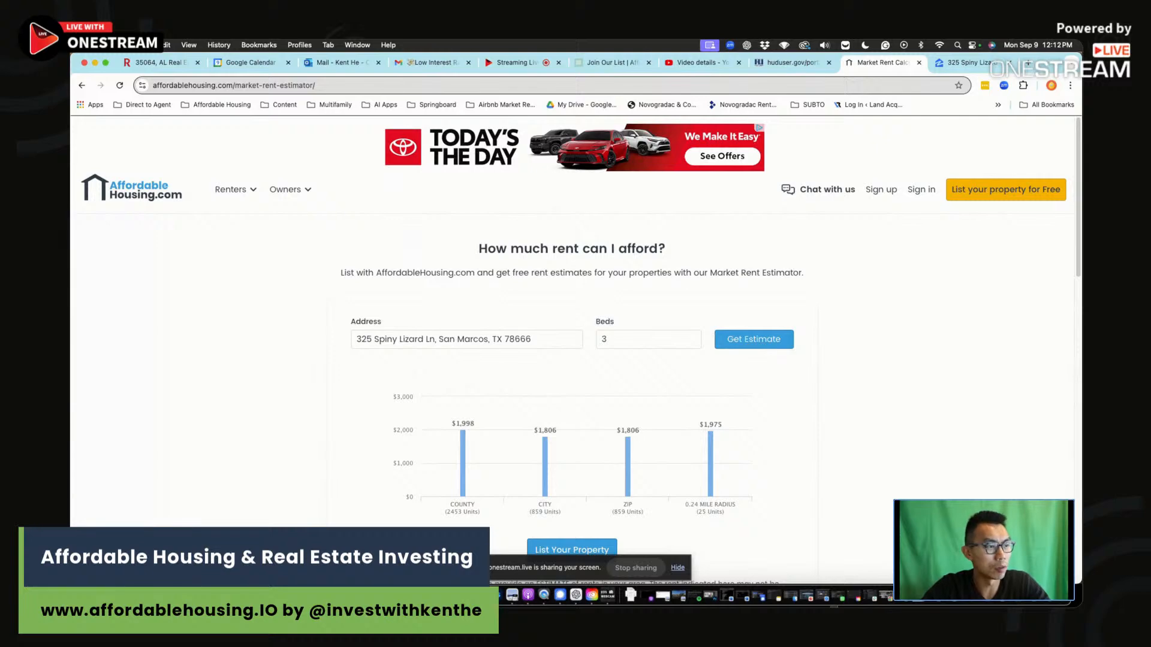
{"action": "key", "text": "super+Tab"}
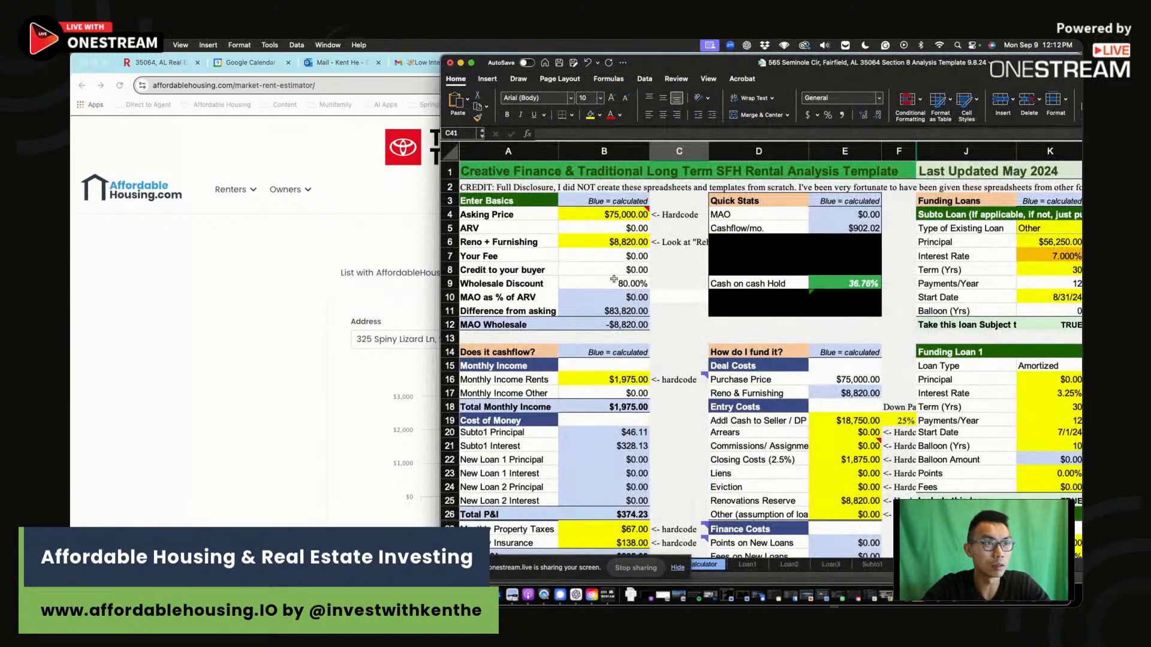
{"action": "key", "text": "super+Tab"}
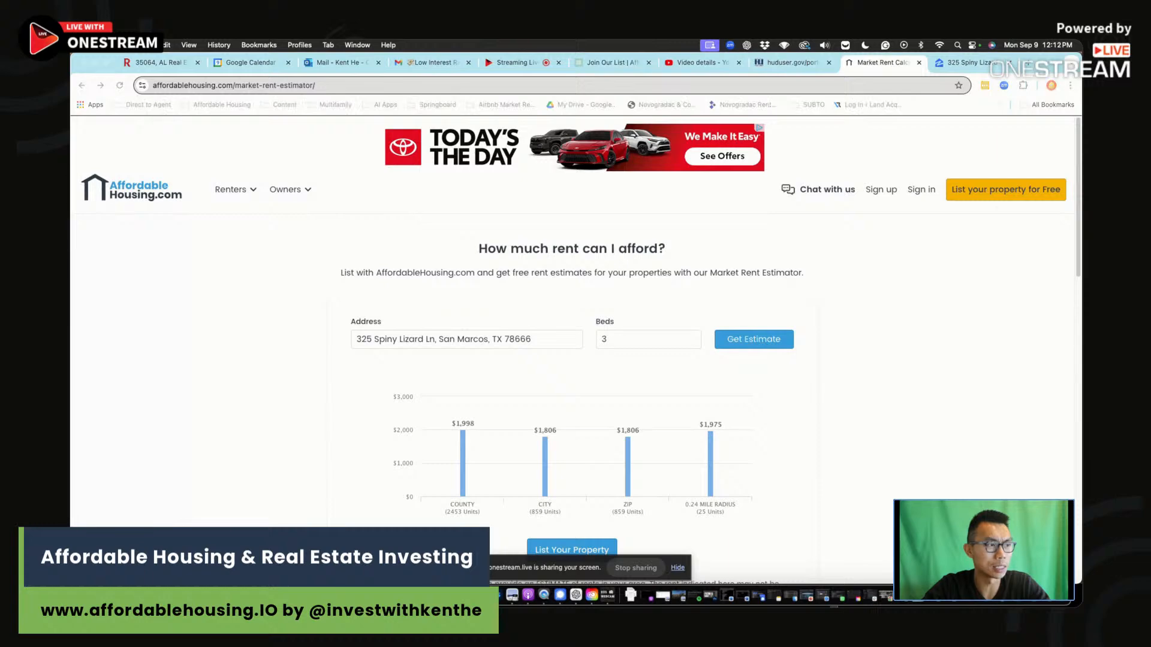
{"action": "key", "text": "super+Tab"}
{"action": "left_click_drag", "start_coordinate": [632, 162], "coordinate": [614, 61]}
{"action": "scroll", "coordinate": [702, 220], "scroll_direction": "right", "scroll_amount": 2}
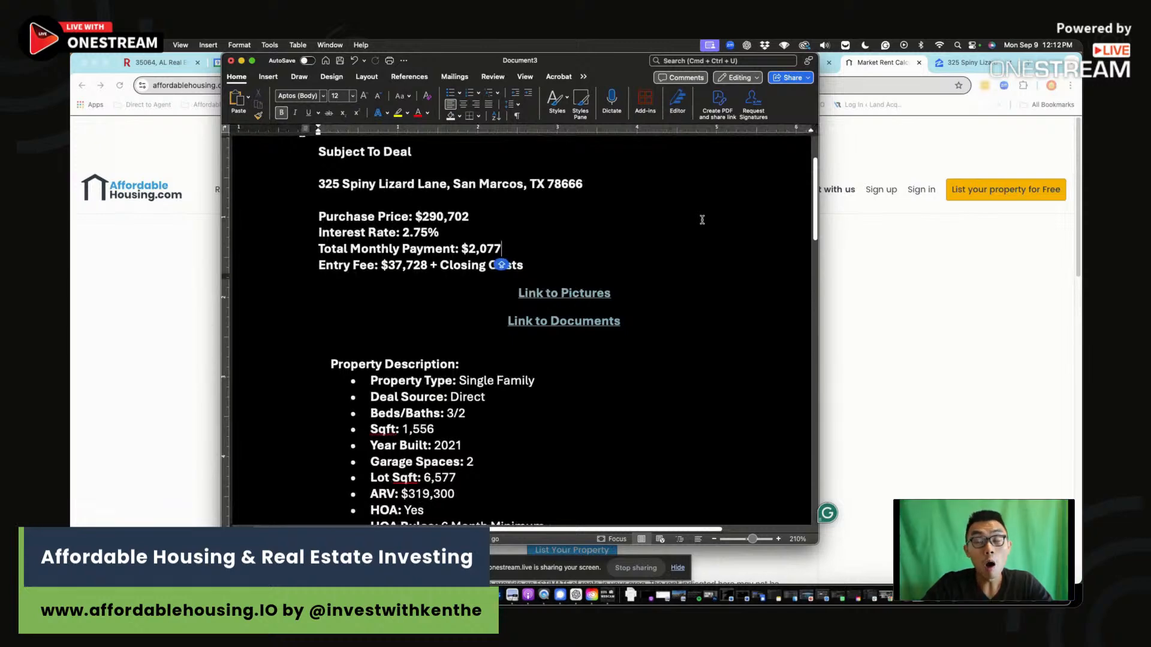
{"action": "left_click", "coordinate": [596, 262]}
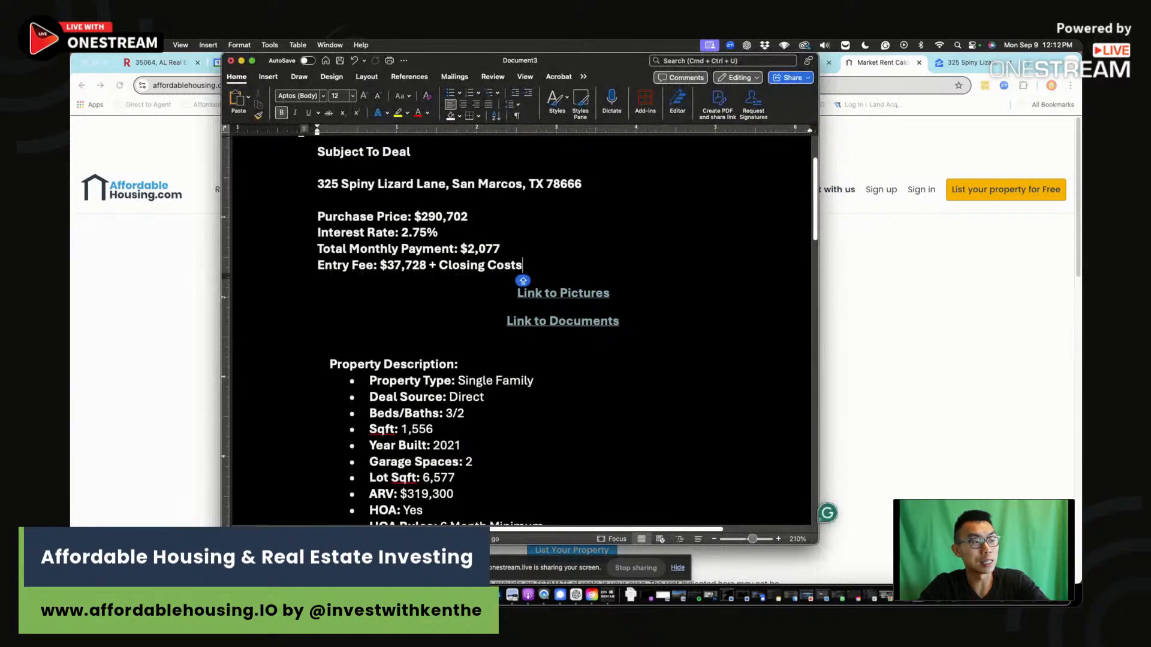
Arrange the Word deal document and the Excel template side by side and set the asking price to 290702.
{"action": "key", "text": "super+Tab"}
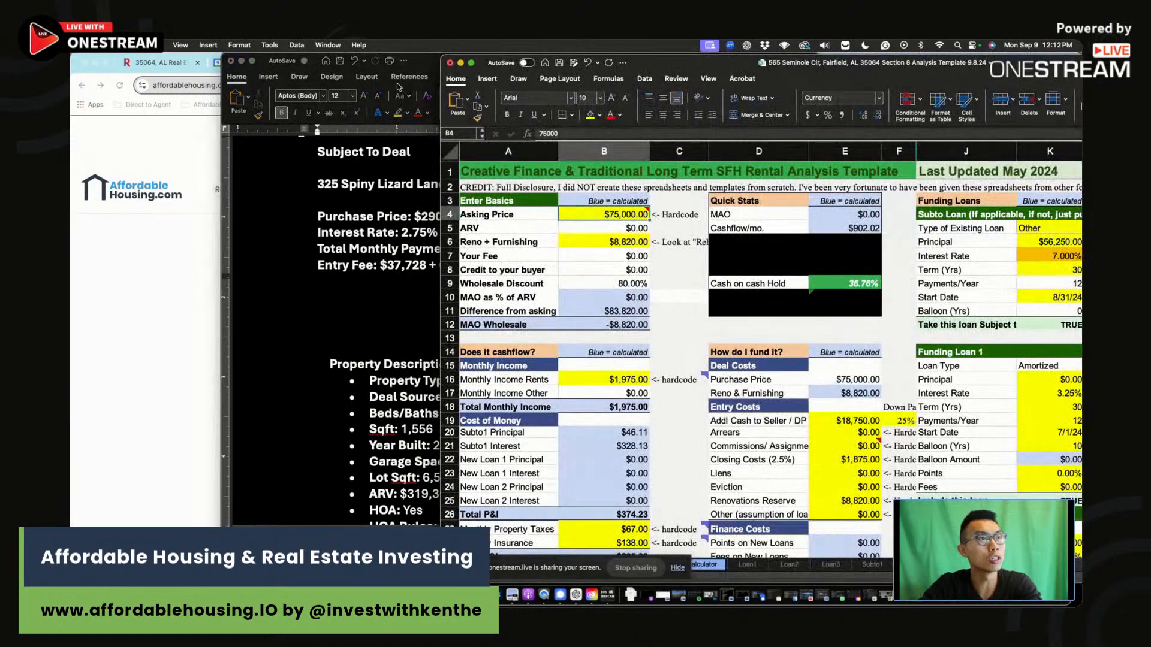
{"action": "left_click_drag", "start_coordinate": [416, 61], "coordinate": [265, 61]}
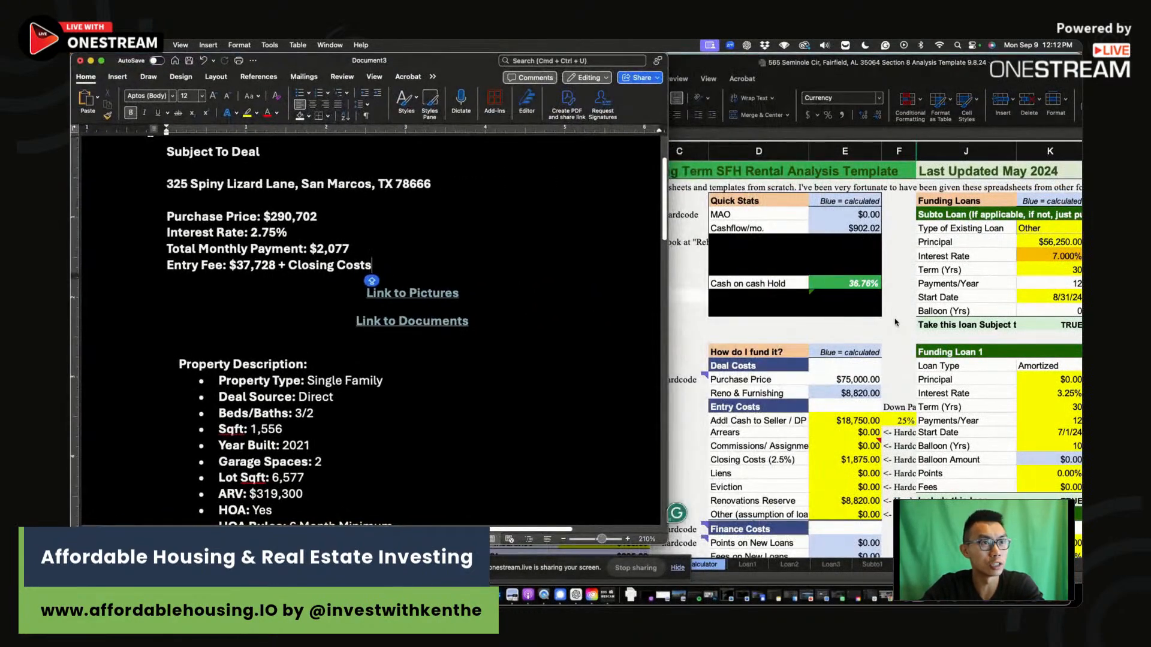
{"action": "left_click", "coordinate": [894, 321]}
{"action": "left_click_drag", "start_coordinate": [470, 68], "coordinate": [561, 65]}
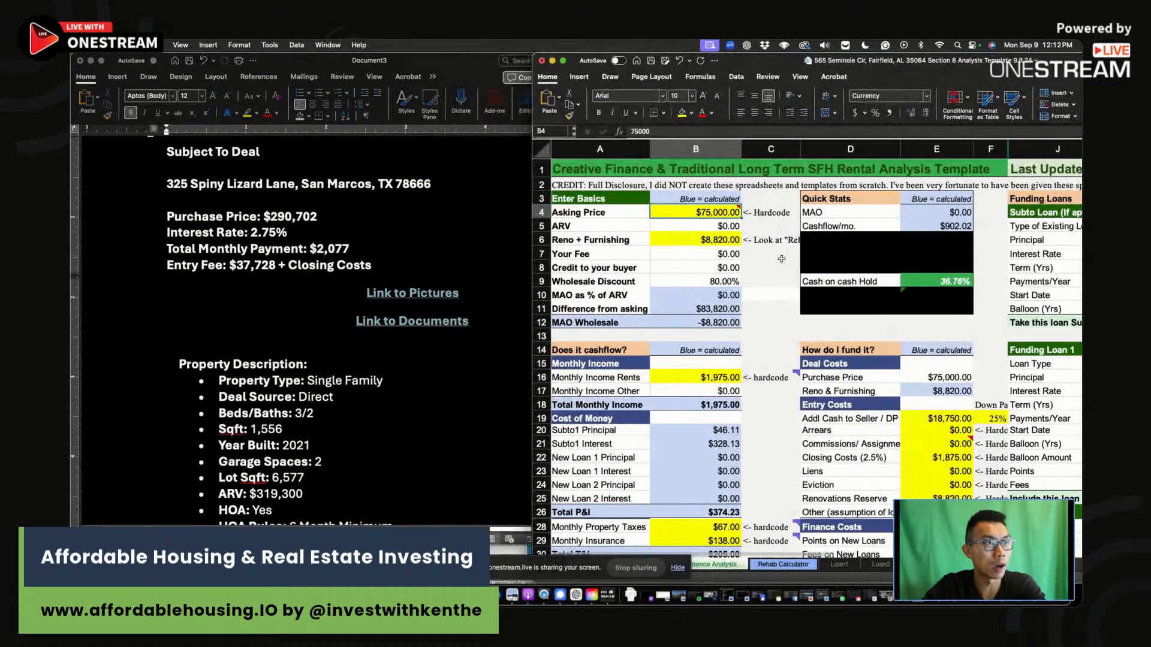
{"action": "type", "text": "290702"}
{"action": "key", "text": "Return"}
{"action": "key", "text": "Up"}
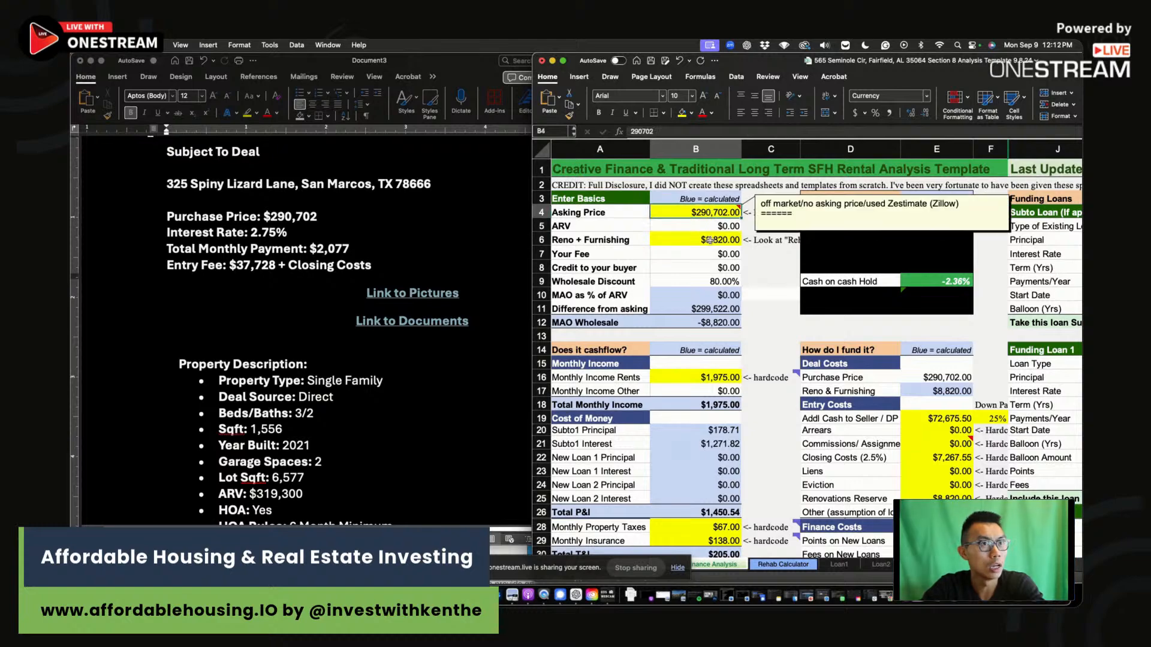
In the Rehab Calculator sheet, set the toilet quantity to 2.
{"action": "left_click", "coordinate": [783, 564]}
{"action": "scroll", "coordinate": [776, 386], "scroll_direction": "up", "scroll_amount": 5}
{"action": "scroll", "coordinate": [777, 386], "scroll_direction": "up", "scroll_amount": 15}
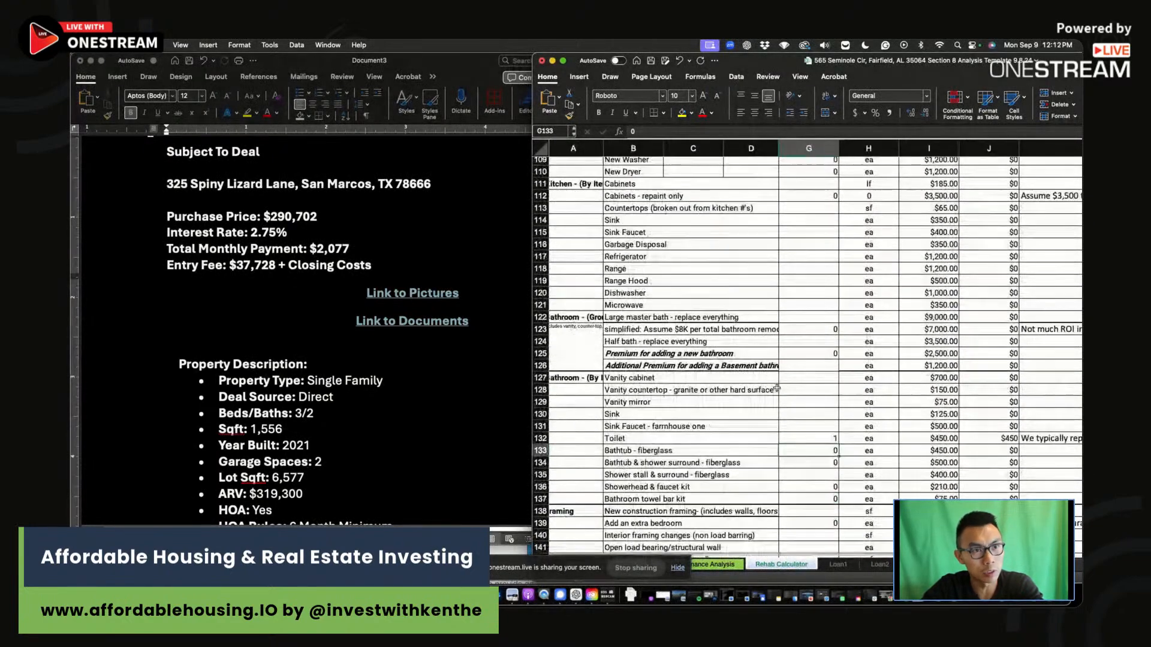
{"action": "left_click", "coordinate": [819, 436]}
{"action": "type", "text": "2"}
{"action": "key", "text": "Return"}
Check the landscaping cleanup and roof repair items in the Rehab Calculator, and return to the finance analysis sheet.
{"action": "scroll", "coordinate": [934, 436], "scroll_direction": "up", "scroll_amount": 15}
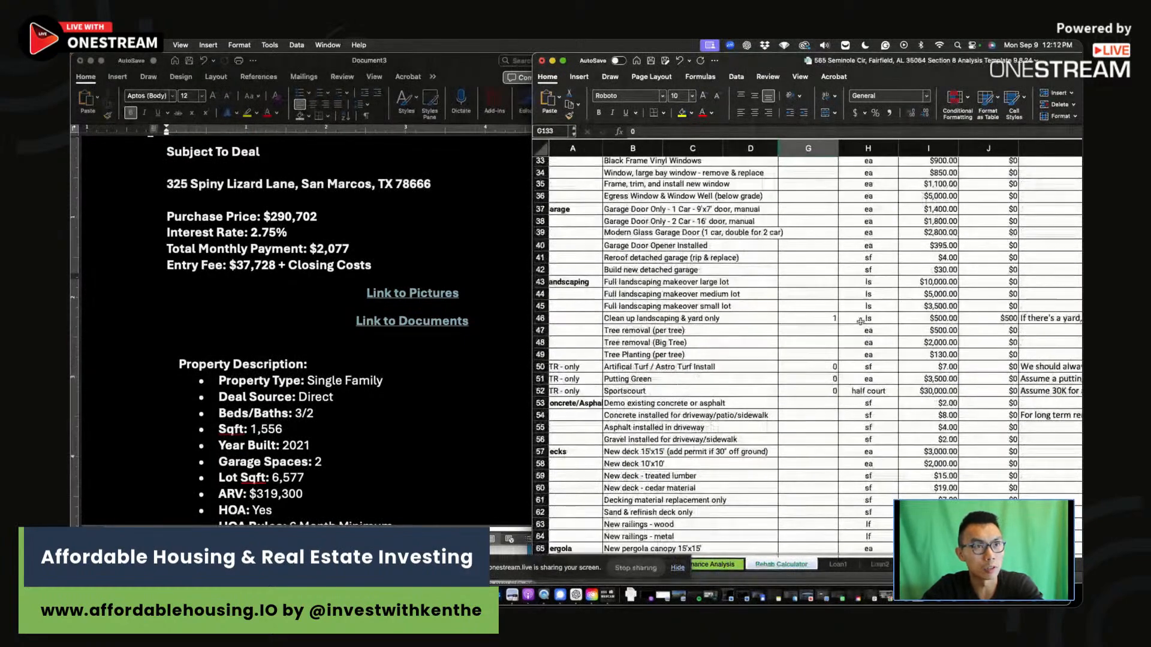
{"action": "left_click", "coordinate": [821, 318]}
{"action": "scroll", "coordinate": [823, 270], "scroll_direction": "up", "scroll_amount": 7}
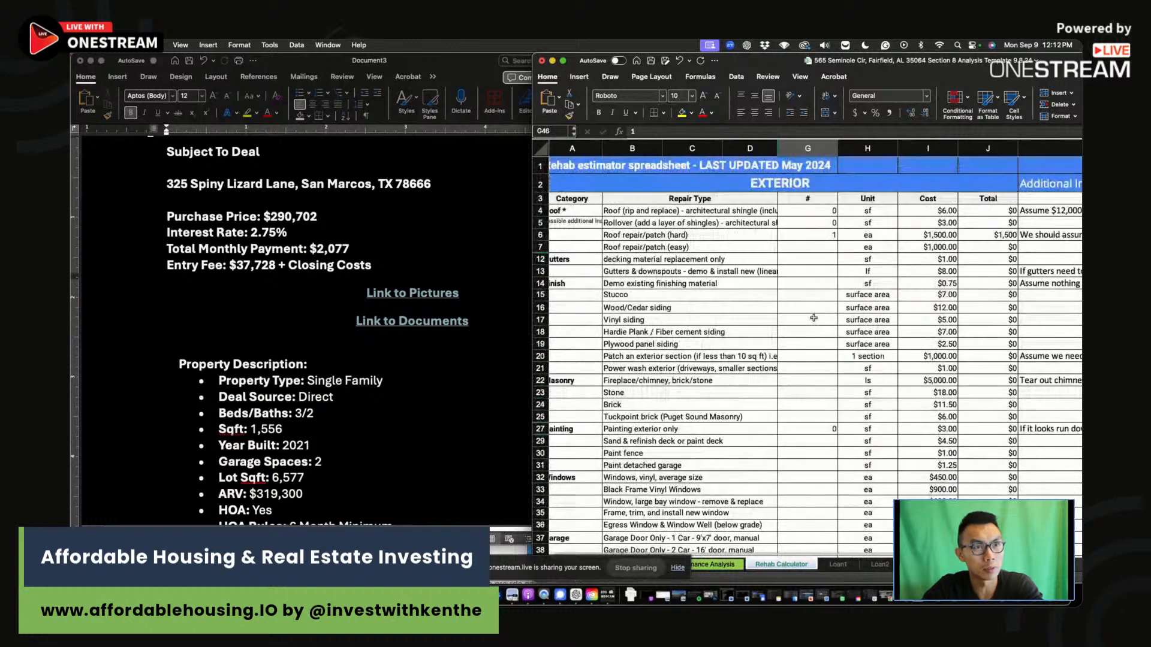
{"action": "left_click_drag", "start_coordinate": [822, 229], "coordinate": [983, 220]}
{"action": "left_click", "coordinate": [716, 564]}
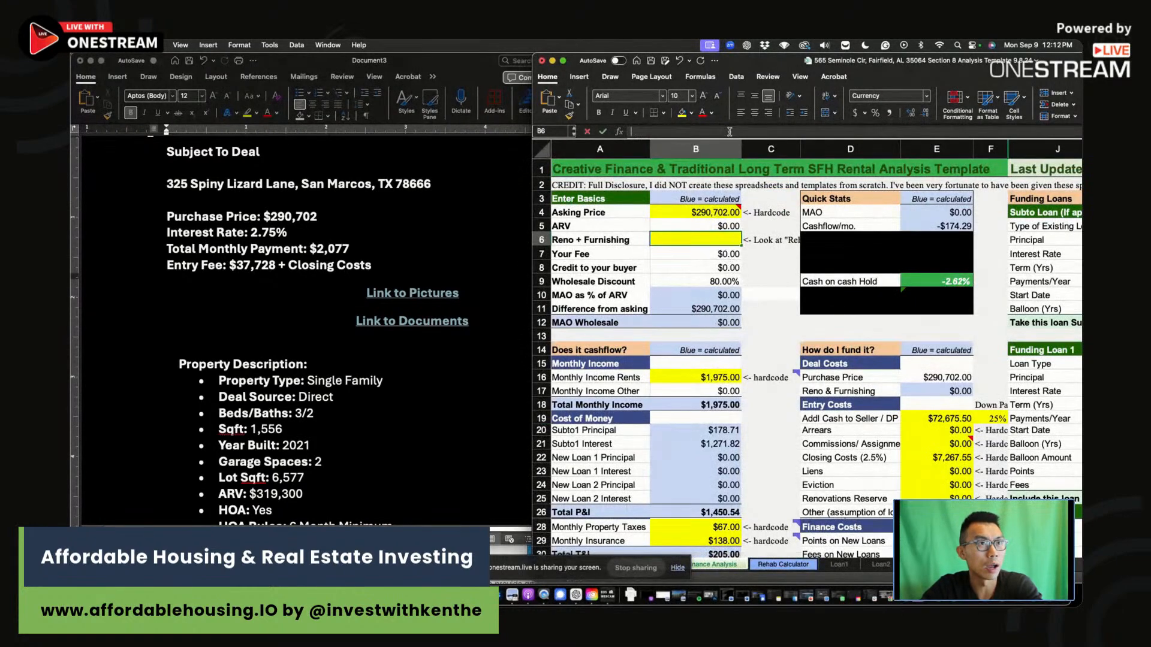
Remove the *3 multiplier from the Reno + Furnishing formula.
{"action": "key", "text": "BackSpace"}
{"action": "key", "text": "super+z"}
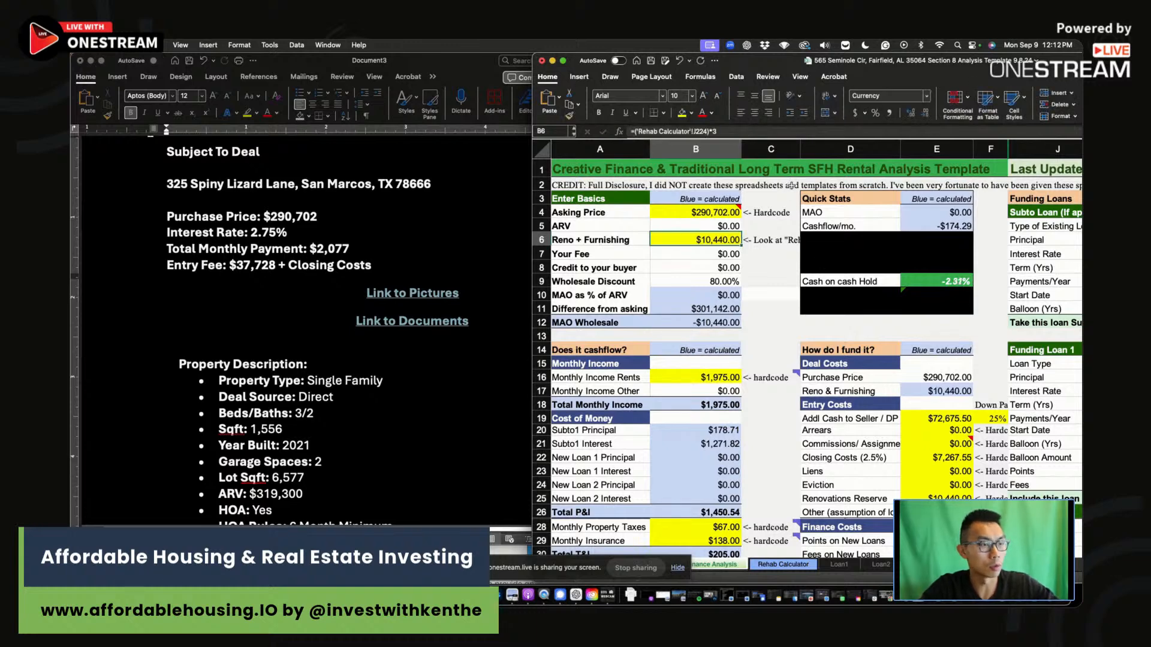
{"action": "left_click", "coordinate": [725, 130]}
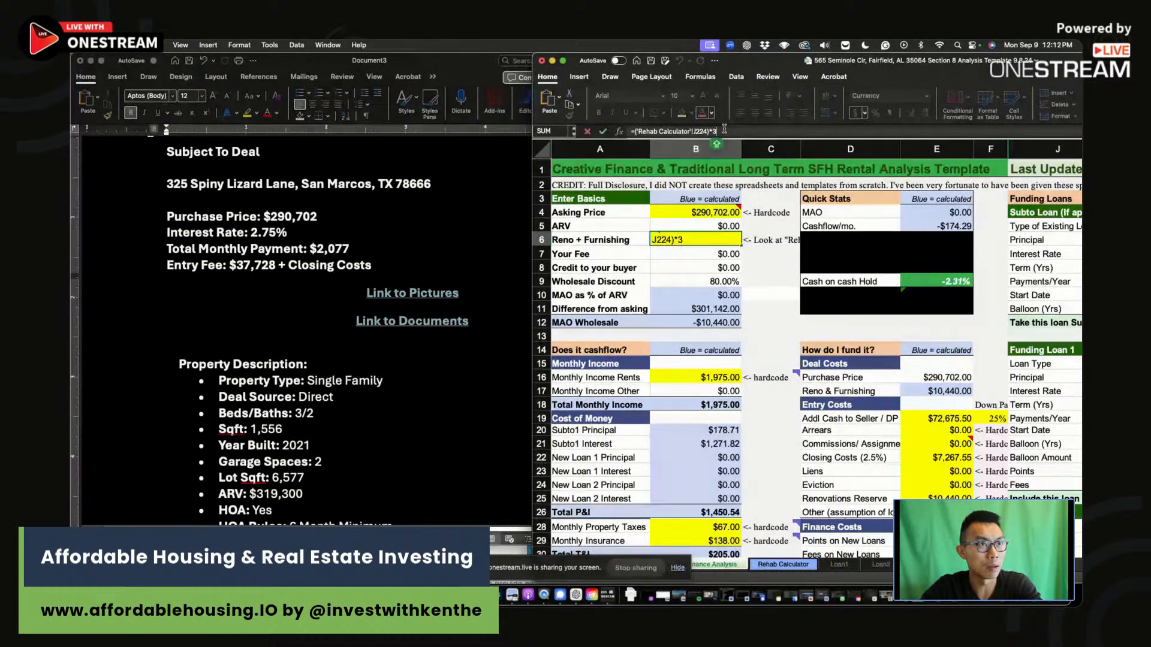
{"action": "key", "text": "BackSpace"}
{"action": "key", "text": "BackSpace"}
{"action": "key", "text": "Return"}
{"action": "left_click", "coordinate": [725, 239]}
Review the Subto loan interest, warchest, property management and vacancy costs in the cash flow section.
{"action": "scroll", "coordinate": [725, 239], "scroll_direction": "down", "scroll_amount": 3}
{"action": "left_click", "coordinate": [722, 290]}
{"action": "left_click", "coordinate": [718, 353]}
{"action": "scroll", "coordinate": [718, 352], "scroll_direction": "down", "scroll_amount": 3}
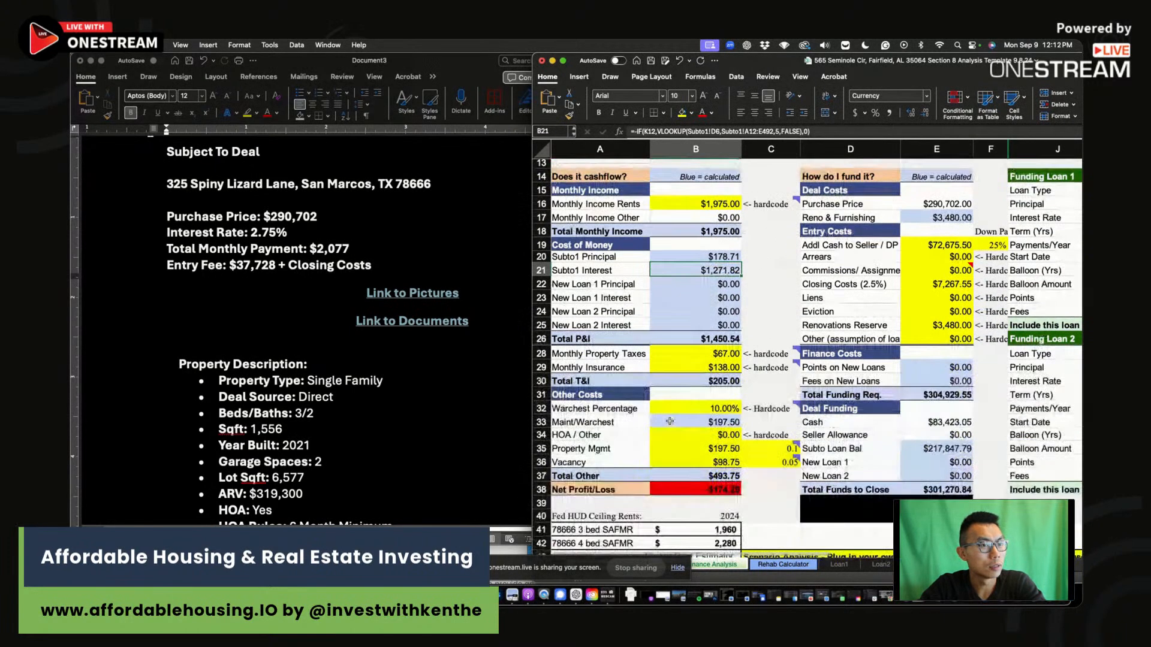
{"action": "left_click_drag", "start_coordinate": [732, 406], "coordinate": [727, 422]}
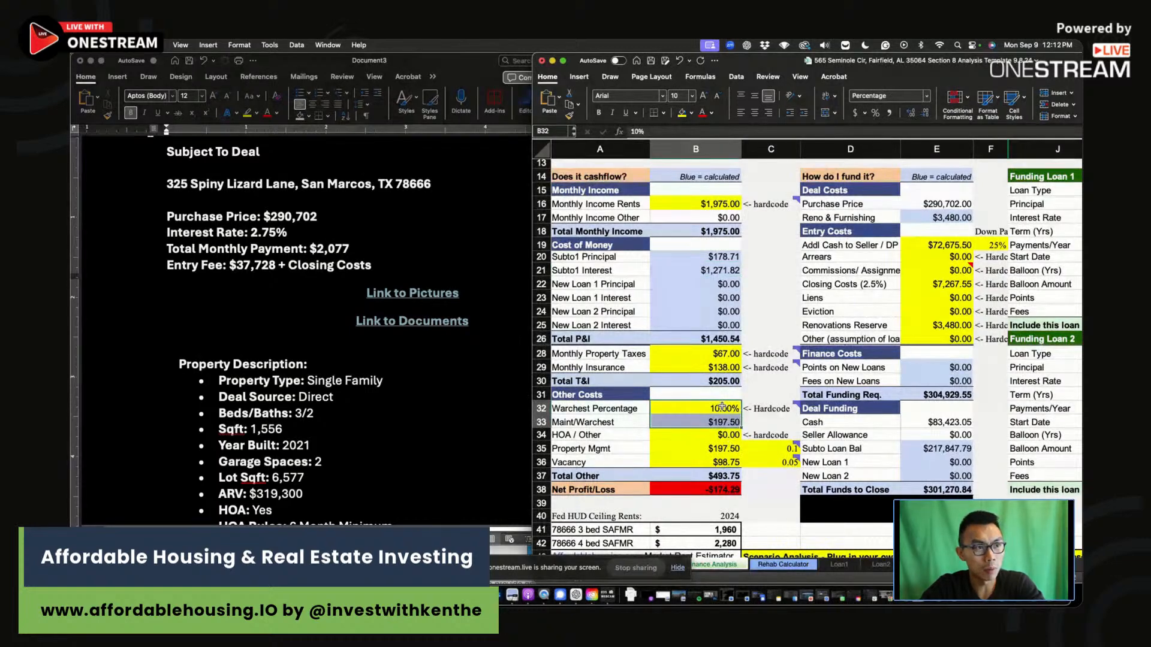
{"action": "left_click", "coordinate": [730, 448]}
{"action": "left_click", "coordinate": [730, 450]}
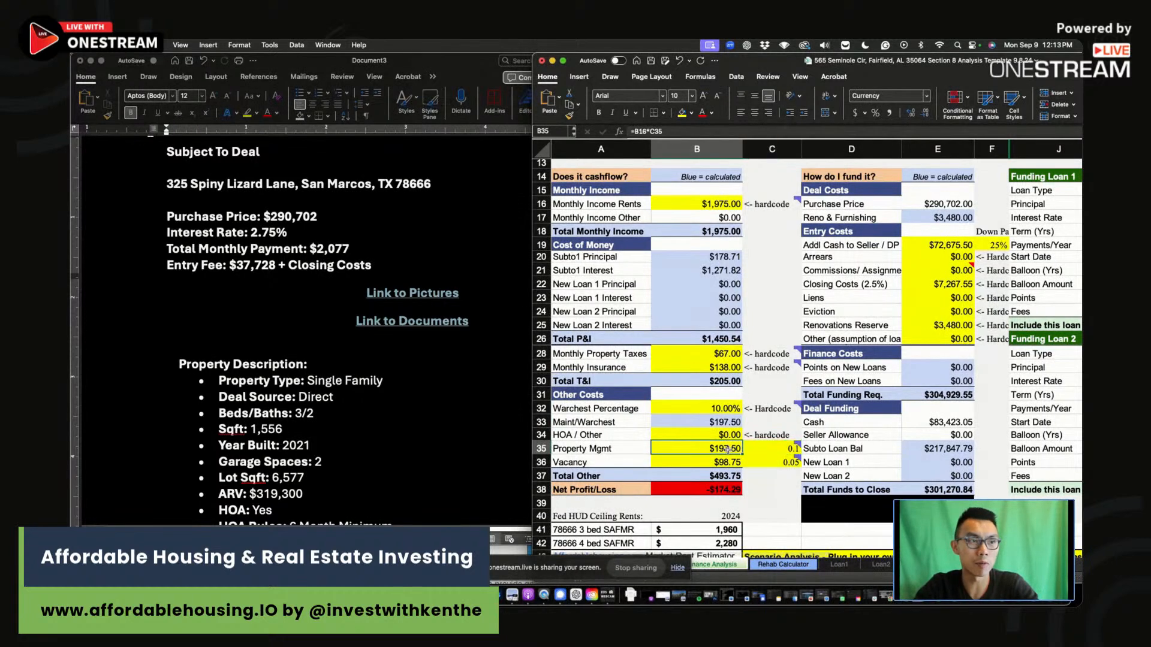
{"action": "left_click_drag", "start_coordinate": [707, 475], "coordinate": [758, 463]}
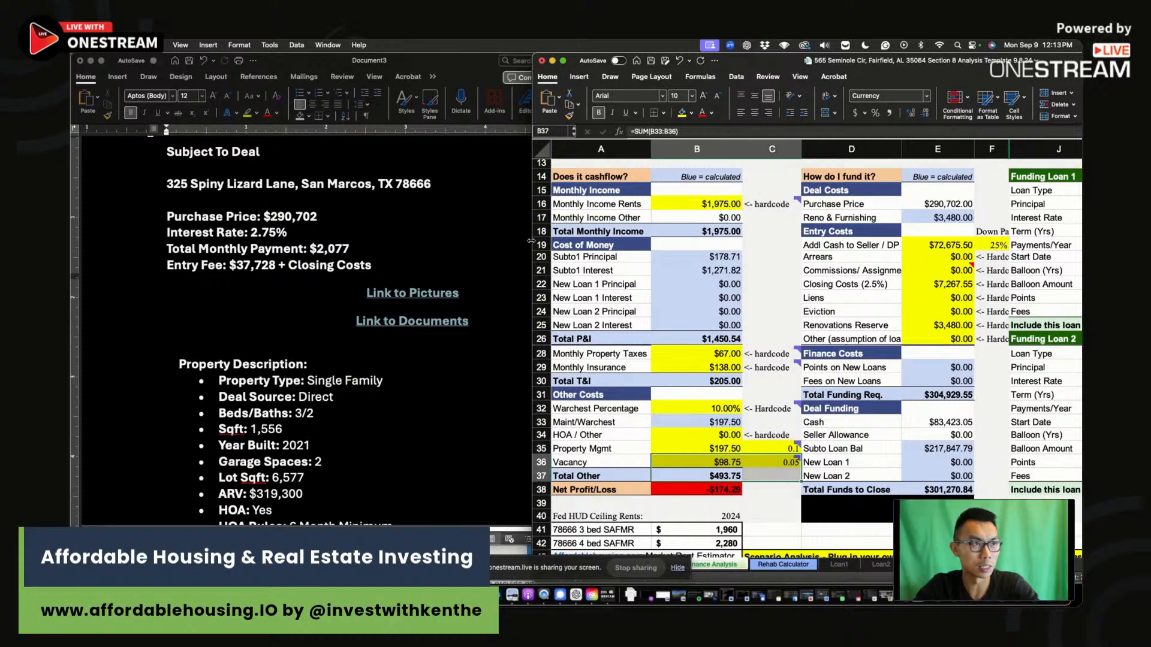
Widen the spreadsheet window to show the whole Funding Loans section and select the Subto loan's principal.
{"action": "left_click_drag", "start_coordinate": [530, 241], "coordinate": [378, 239]}
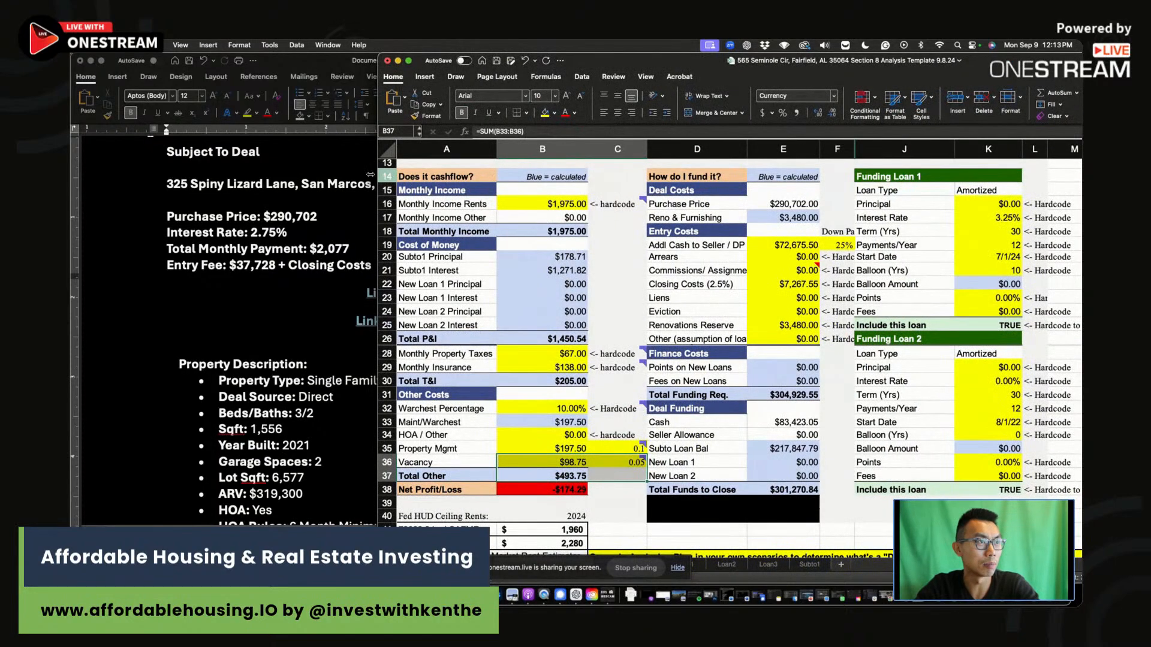
{"action": "left_click_drag", "start_coordinate": [377, 175], "coordinate": [222, 174]}
{"action": "scroll", "coordinate": [660, 300], "scroll_direction": "up", "scroll_amount": 5}
{"action": "left_click", "coordinate": [830, 239]}
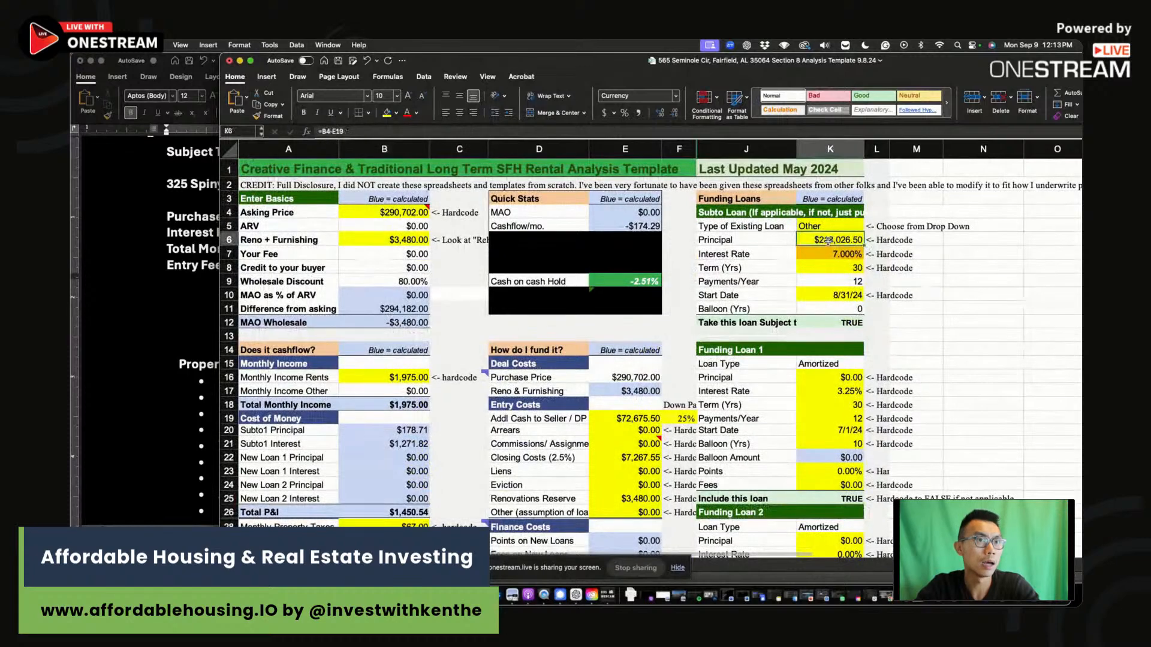
Find the existing loan balance in the Mortgage Information section of the Word deal document.
{"action": "left_click", "coordinate": [180, 313]}
{"action": "scroll", "coordinate": [357, 419], "scroll_direction": "down", "scroll_amount": 5}
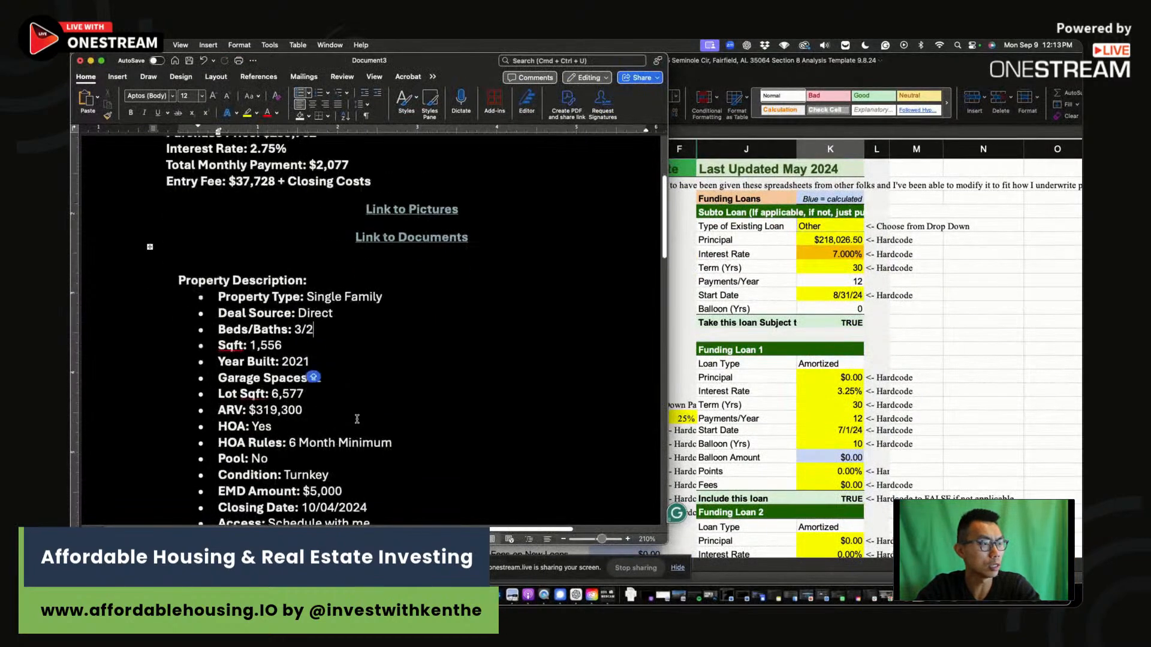
{"action": "left_click", "coordinate": [758, 240]}
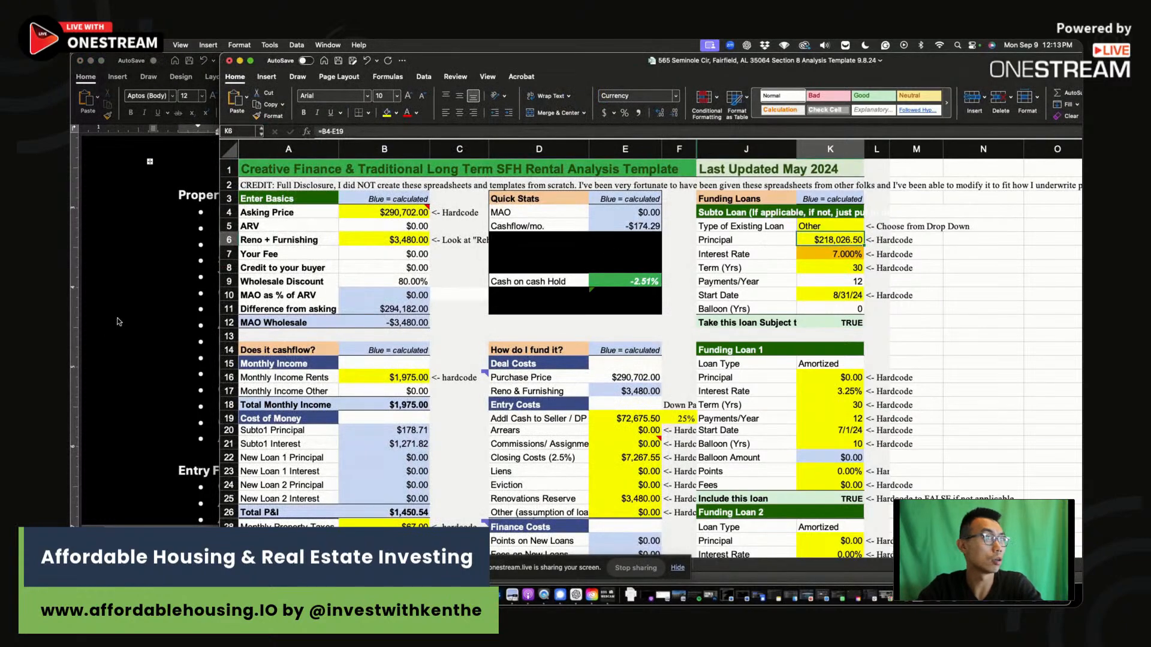
{"action": "left_click", "coordinate": [179, 307]}
{"action": "scroll", "coordinate": [316, 355], "scroll_direction": "down", "scroll_amount": 6}
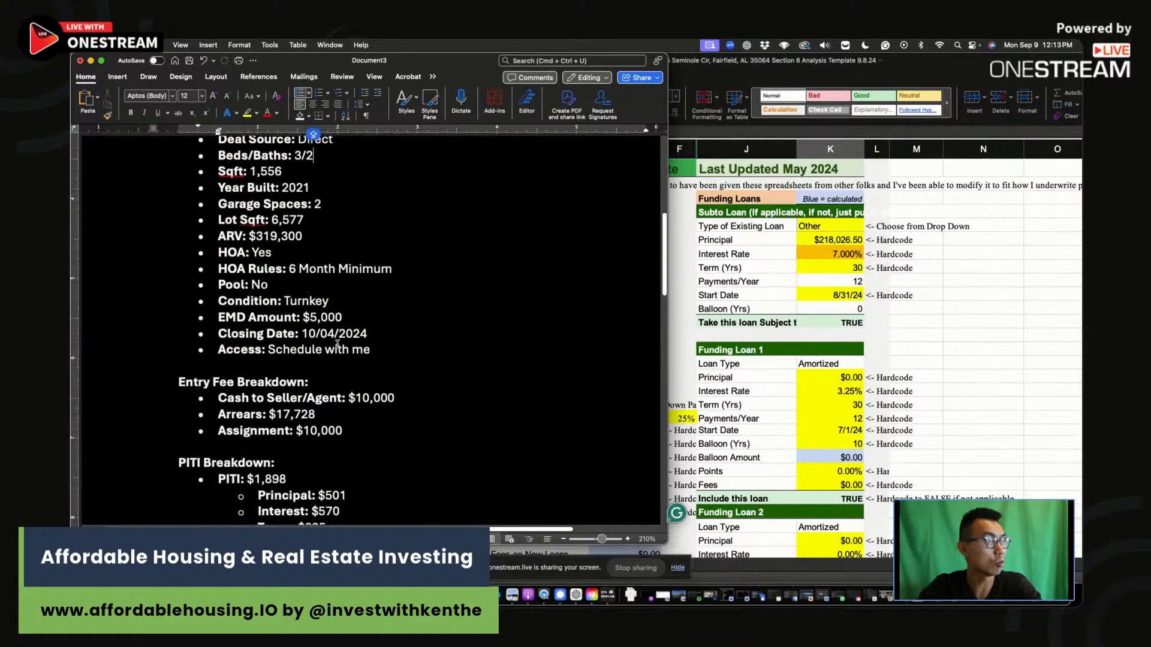
{"action": "scroll", "coordinate": [337, 344], "scroll_direction": "down", "scroll_amount": 15}
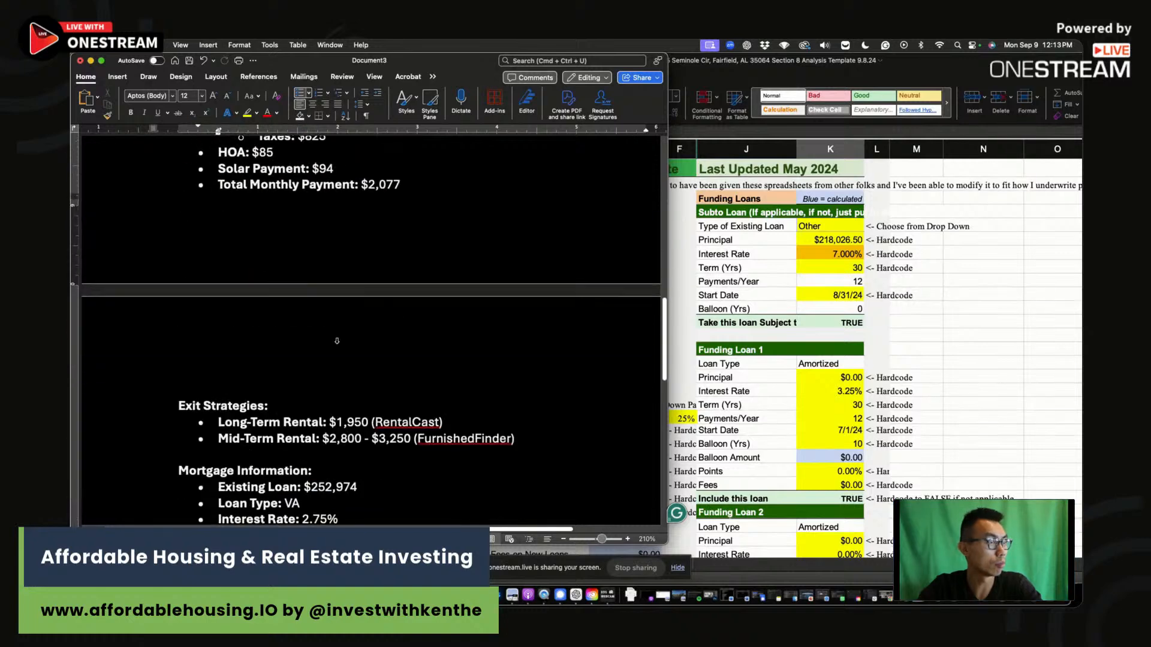
{"action": "double_click", "coordinate": [331, 359]}
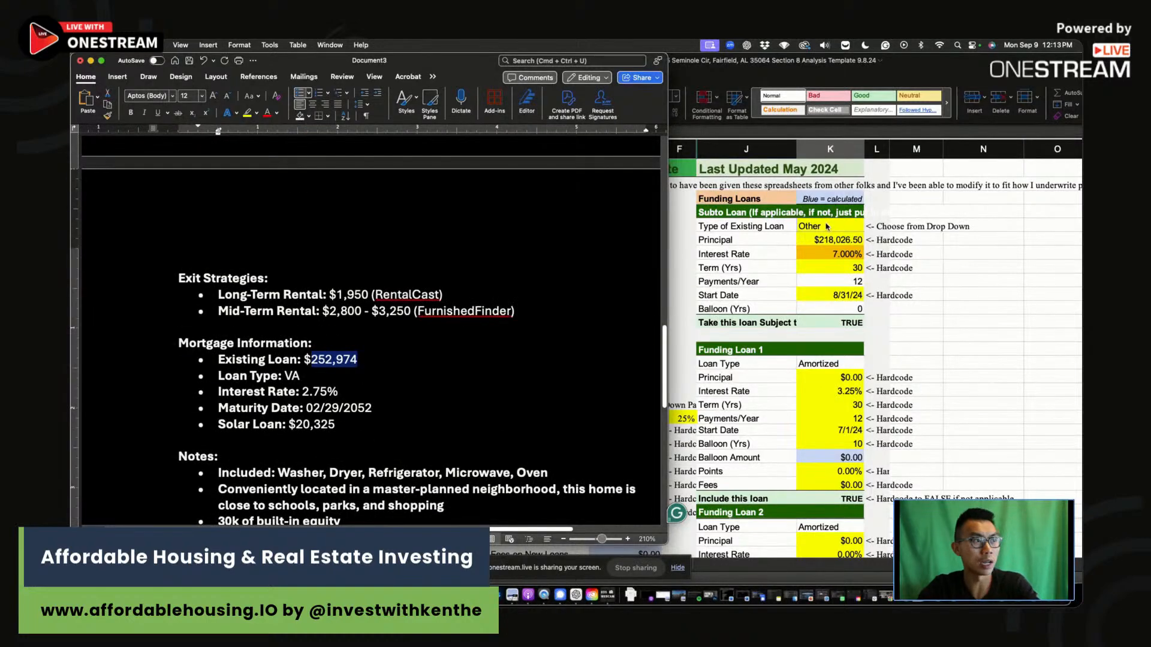
Set the Subto loan's principal to 252972 and its interest rate to 2.75% in the Excel template.
{"action": "left_click", "coordinate": [847, 227]}
{"action": "left_click", "coordinate": [821, 240]}
{"action": "type", "text": "252,97"}
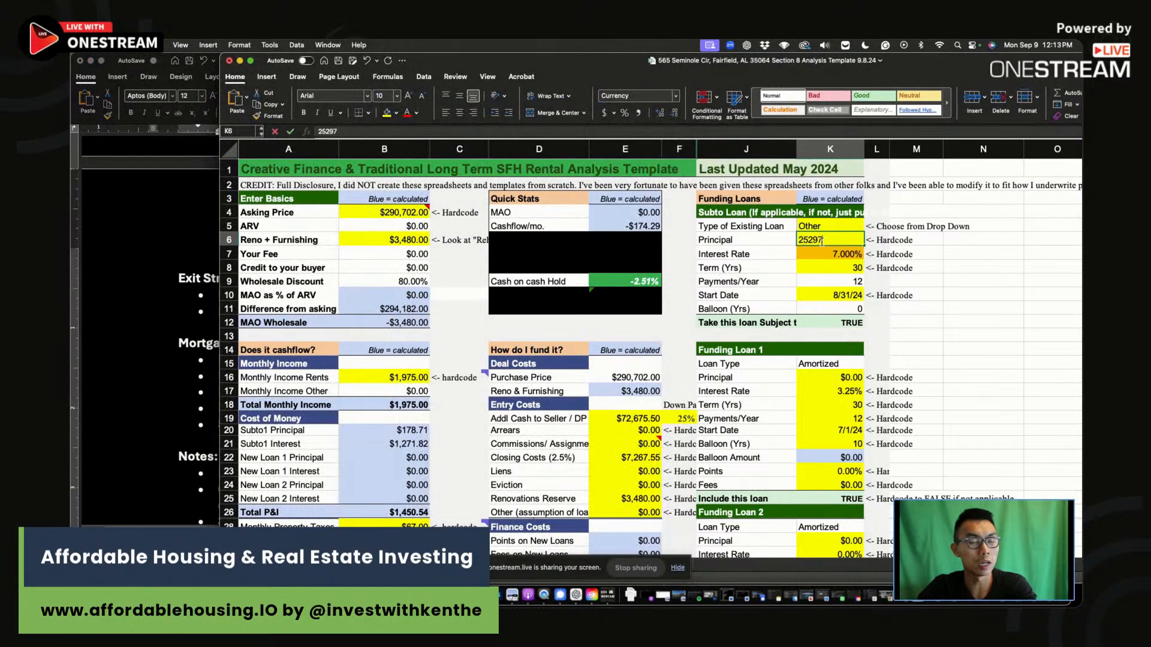
{"action": "type", "text": "2"}
{"action": "key", "text": "Return"}
{"action": "type", "text": "2.75"}
{"action": "key", "text": "Return"}
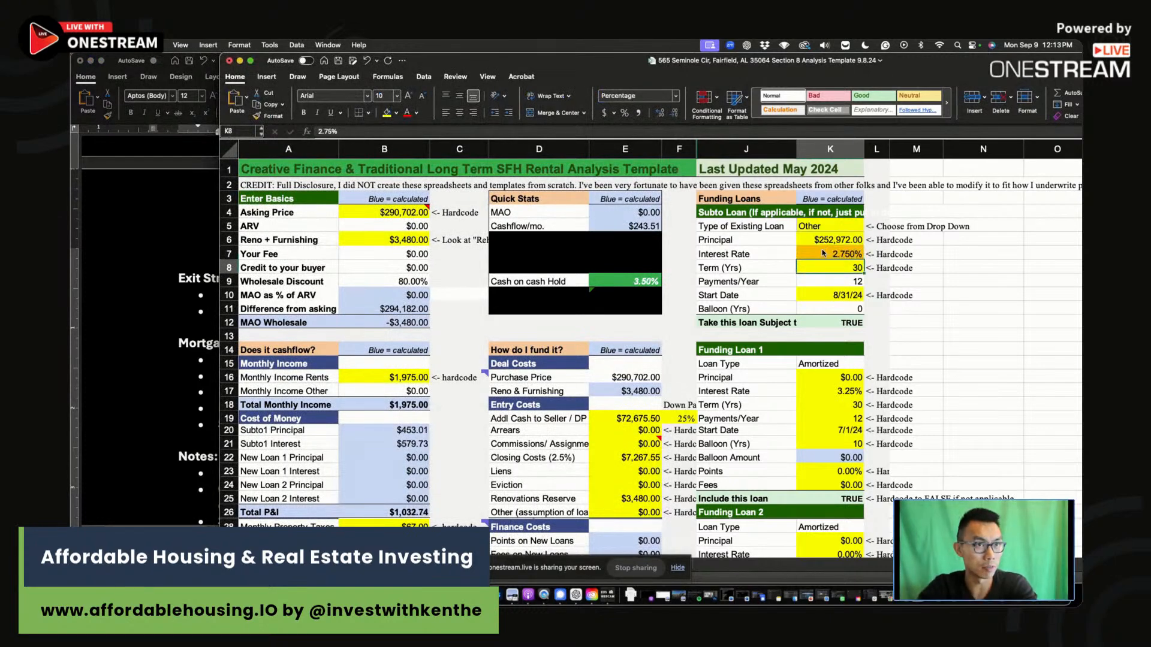
Look up the existing loan's maturity date in the Word deal document and select the Subto loan's start date in the Excel template.
{"action": "left_click", "coordinate": [156, 368]}
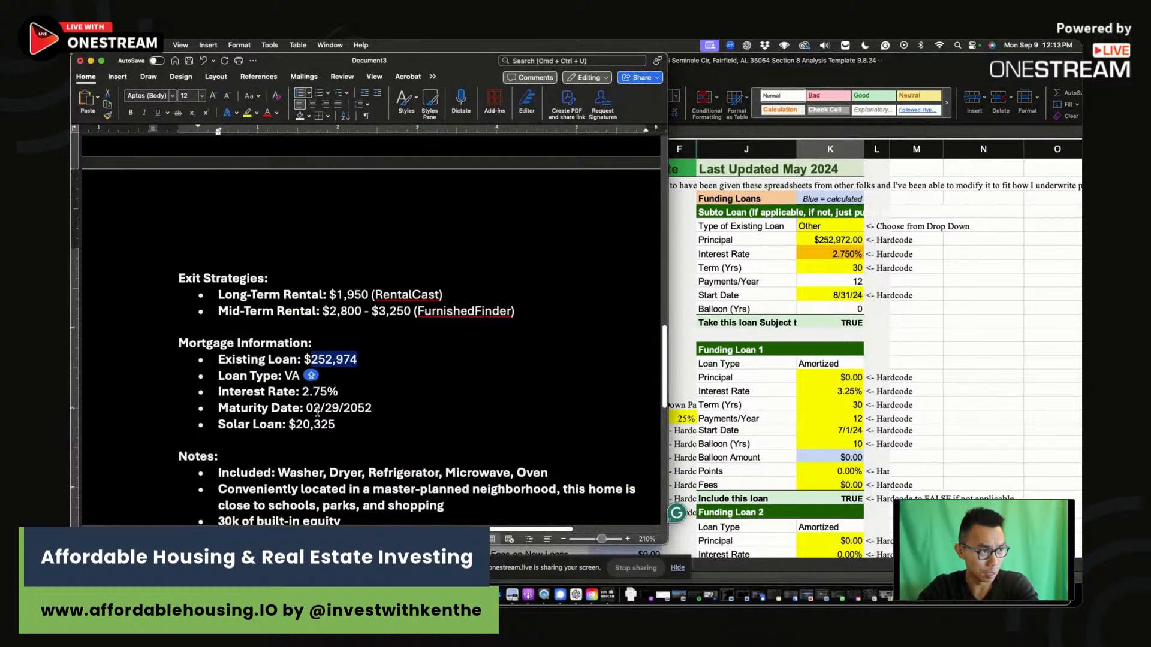
{"action": "left_click_drag", "start_coordinate": [307, 408], "coordinate": [372, 408]}
{"action": "left_click", "coordinate": [907, 266]}
{"action": "left_click", "coordinate": [842, 295]}
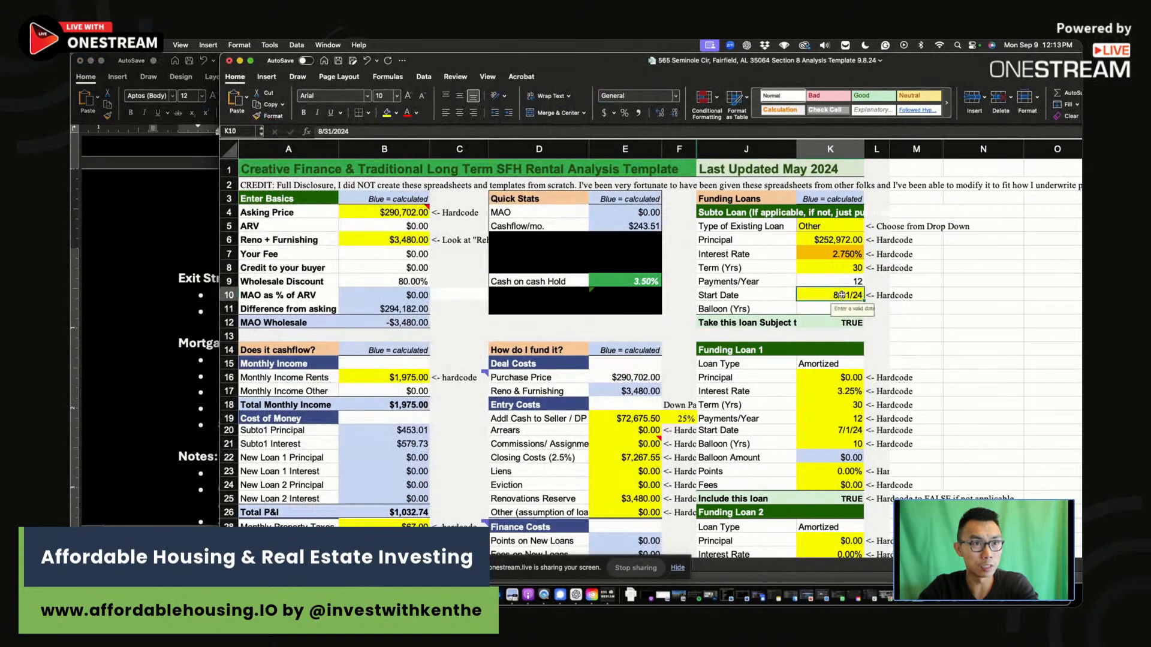
{"action": "type", "text": "2/29/22"}
{"action": "key", "text": "Return"}
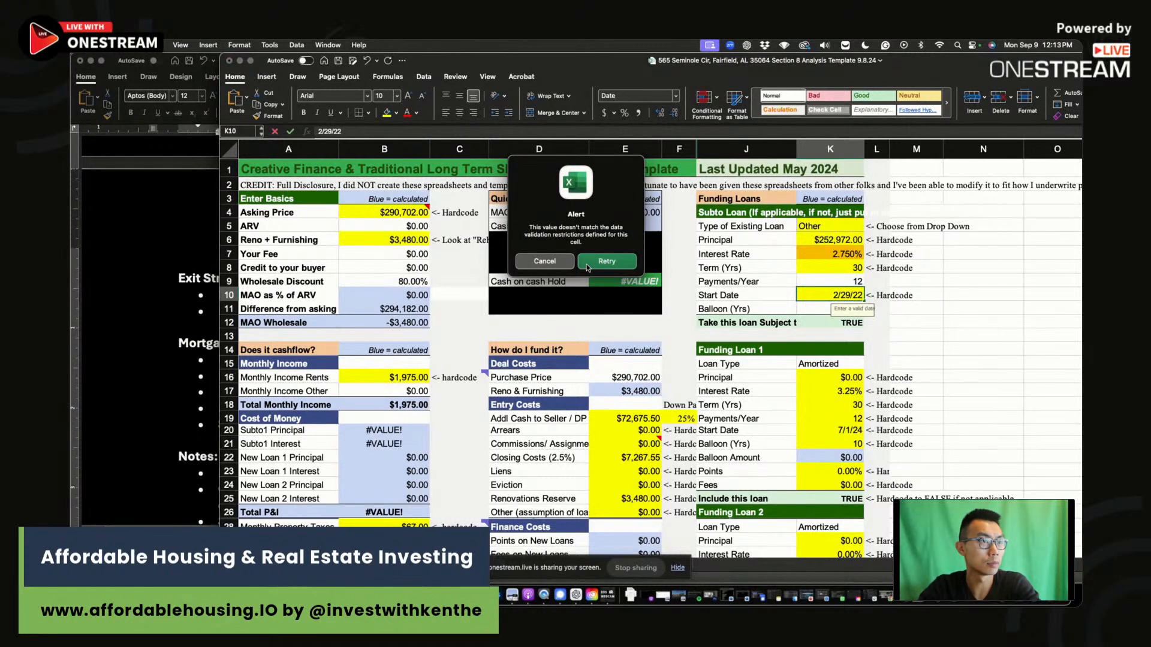
{"action": "left_click", "coordinate": [545, 261]}
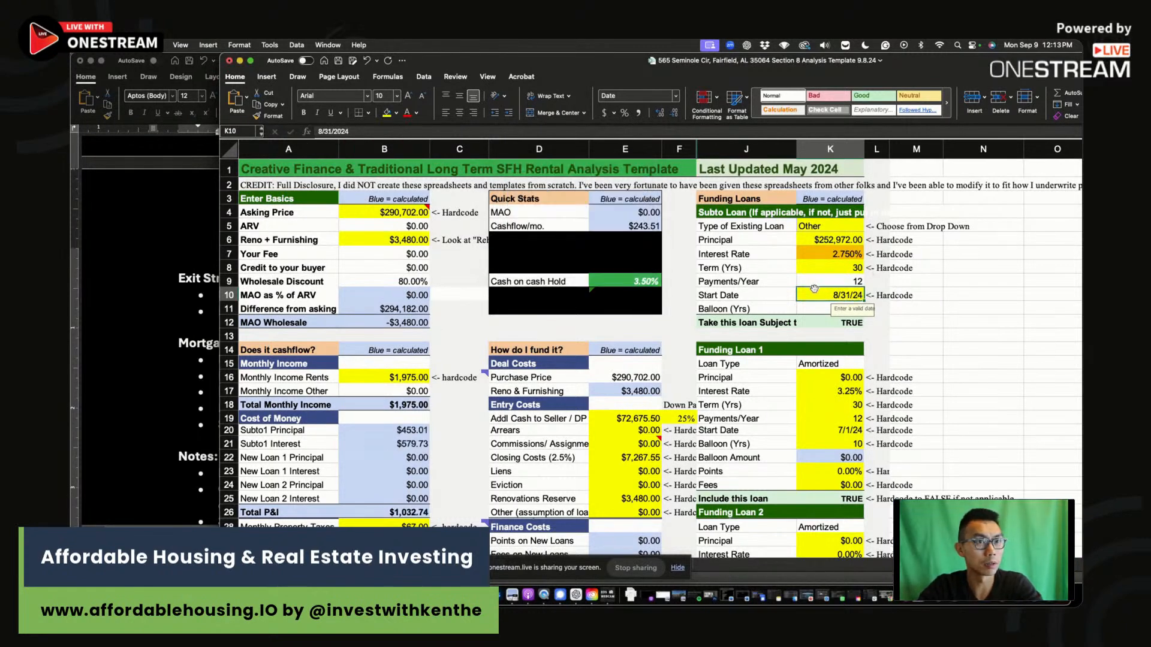
Set the Subto loan's start date to 2/28/22.
{"action": "type", "text": "2/282/"}
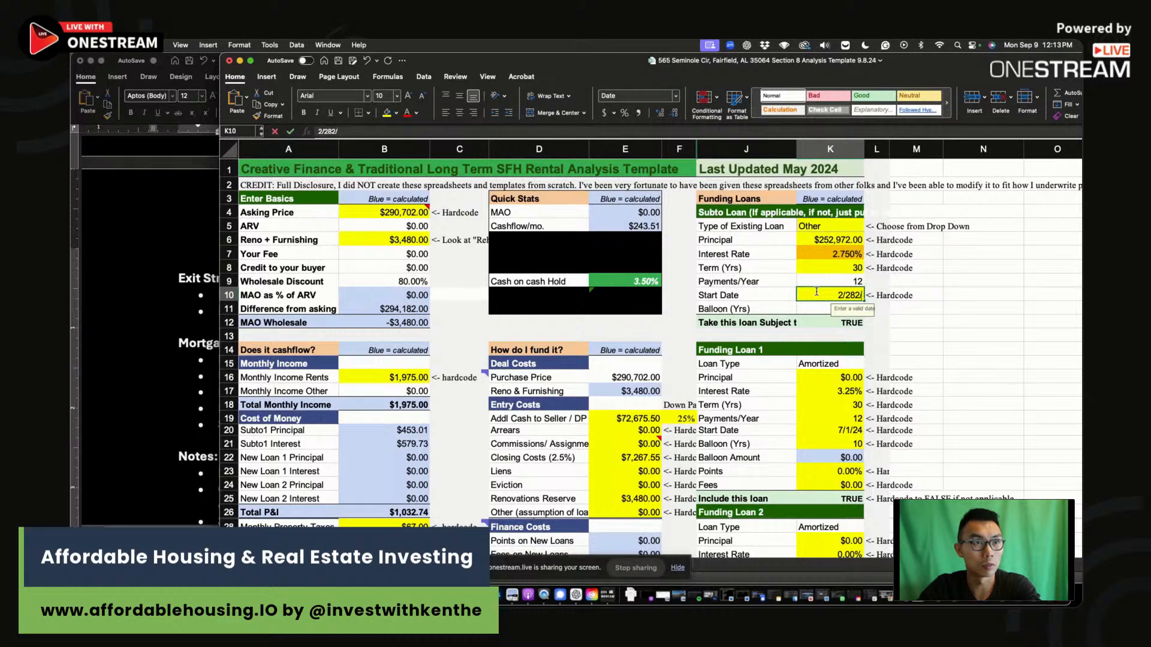
{"action": "key", "text": "BackSpace"}
{"action": "key", "text": "BackSpace"}
{"action": "type", "text": "/22"}
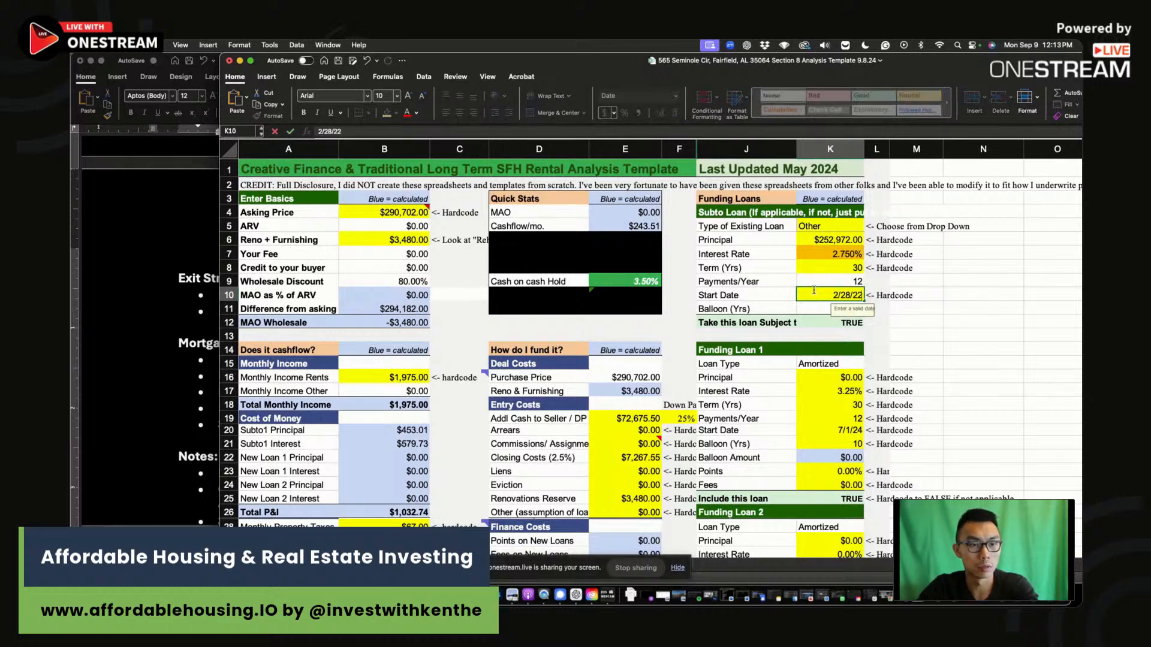
{"action": "key", "text": "Return"}
Look up the solar loan balance in the Word deal document and enter 20325 as the principal of Funding Loan 1 in Excel.
{"action": "left_click", "coordinate": [157, 322]}
{"action": "left_click", "coordinate": [374, 421]}
{"action": "scroll", "coordinate": [409, 391], "scroll_direction": "down", "scroll_amount": 2}
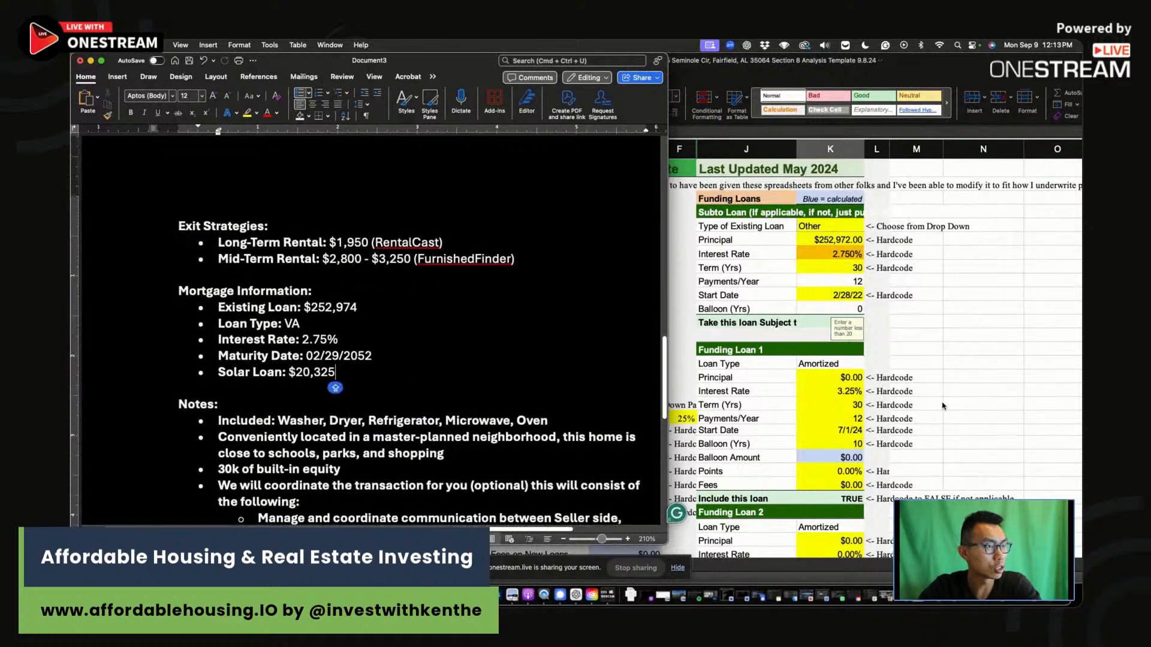
{"action": "left_click", "coordinate": [849, 379]}
{"action": "type", "text": "20325"}
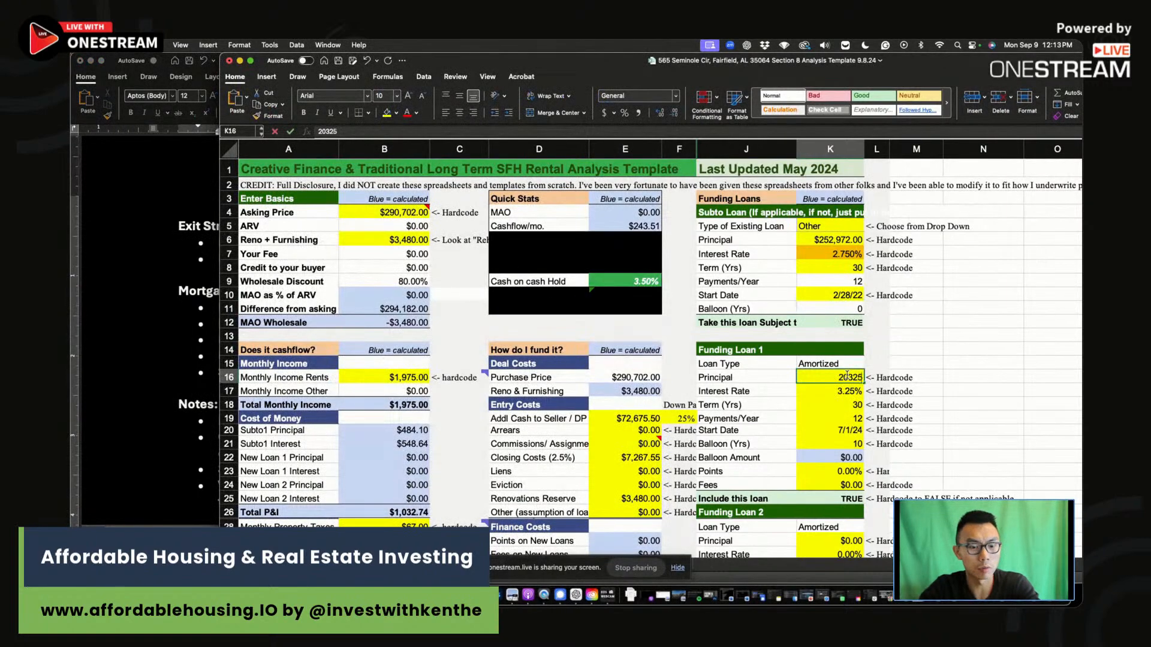
{"action": "key", "text": "Return"}
Examine the mortgage information, notes and exit strategies in the Word deal document for further loan terms.
{"action": "left_click", "coordinate": [110, 388]}
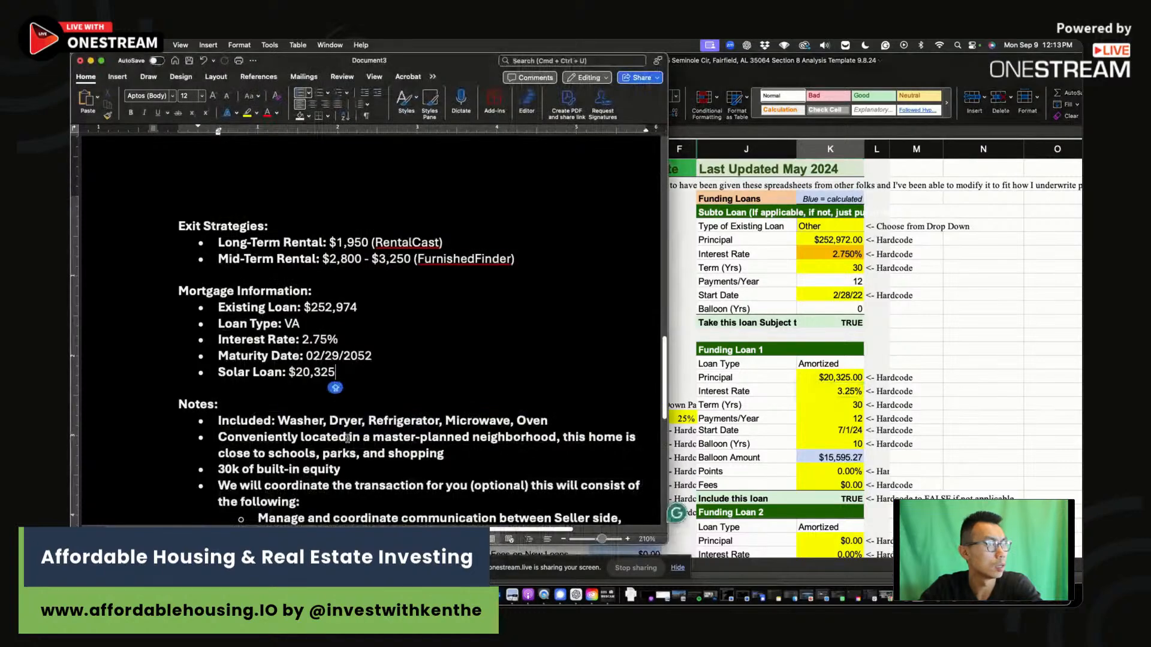
{"action": "left_click_drag", "start_coordinate": [304, 323], "coordinate": [368, 385]}
{"action": "scroll", "coordinate": [367, 386], "scroll_direction": "down", "scroll_amount": 3}
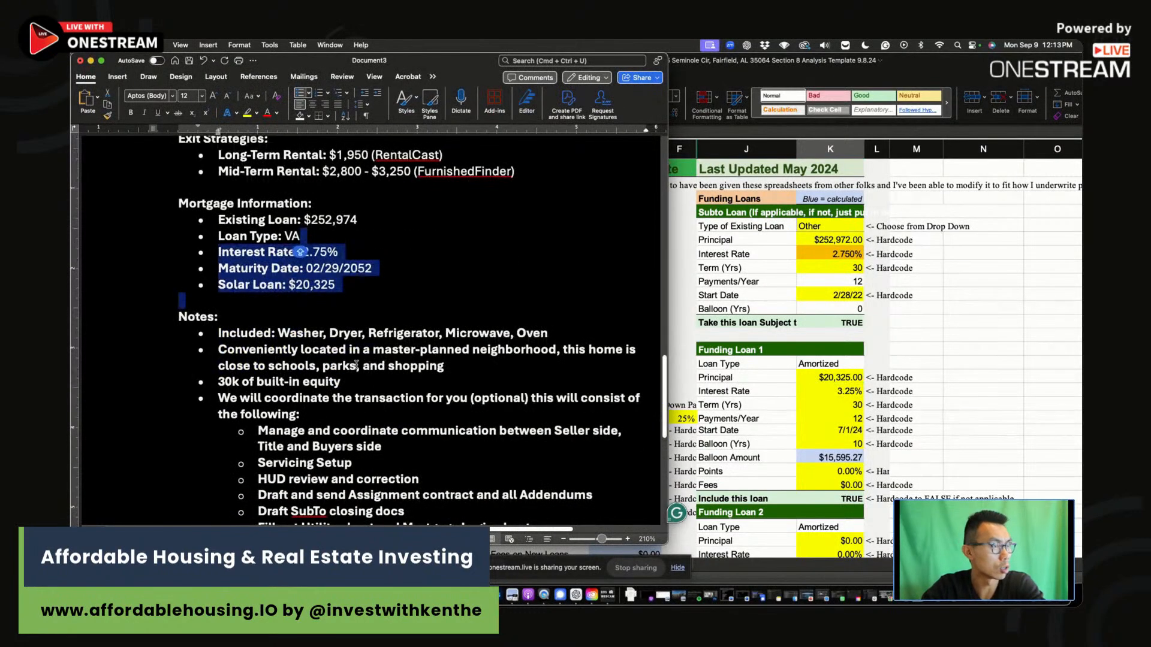
{"action": "scroll", "coordinate": [343, 356], "scroll_direction": "down", "scroll_amount": 2}
{"action": "scroll", "coordinate": [344, 353], "scroll_direction": "up", "scroll_amount": 3}
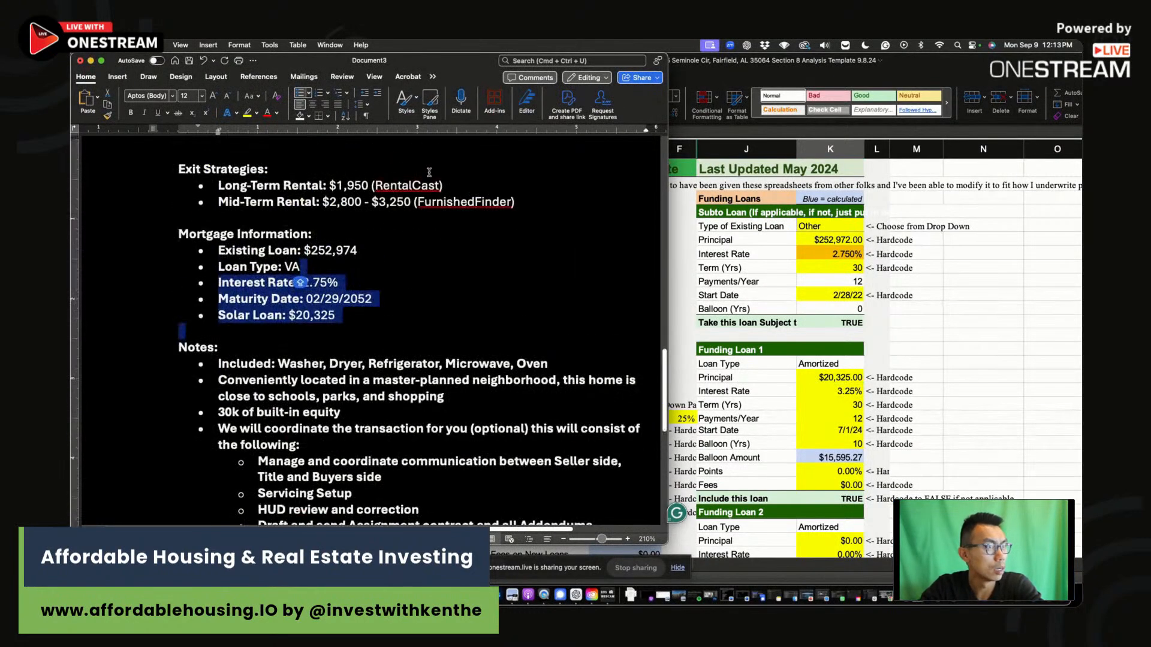
{"action": "left_click", "coordinate": [252, 187]}
{"action": "scroll", "coordinate": [418, 331], "scroll_direction": "down", "scroll_amount": 3}
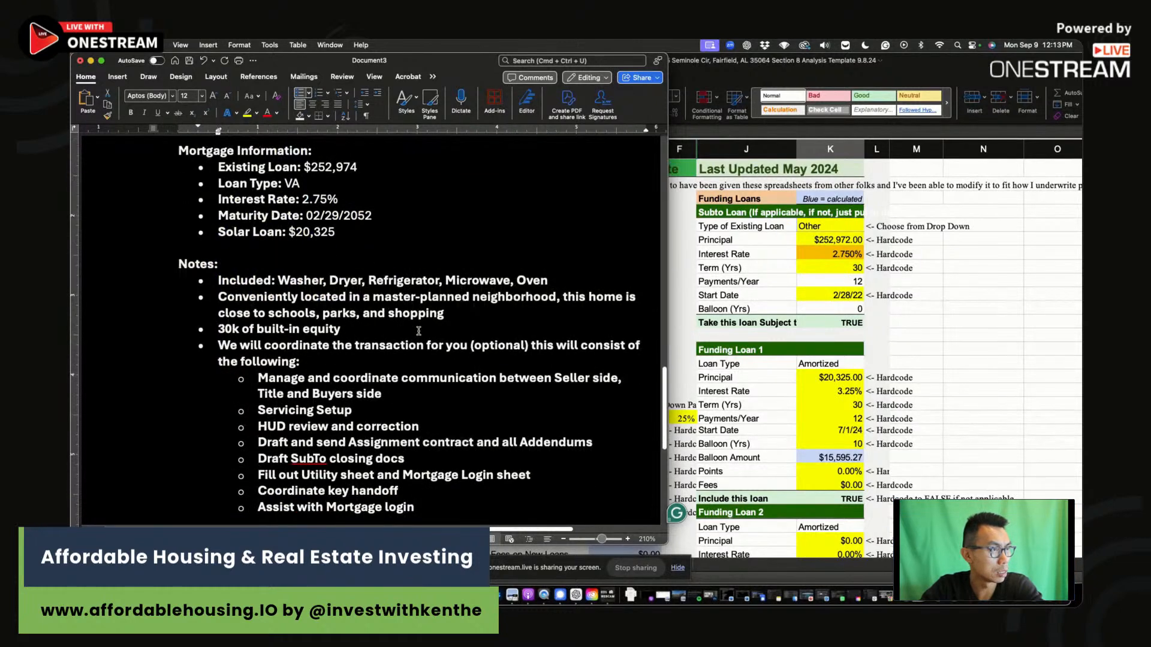
{"action": "scroll", "coordinate": [419, 331], "scroll_direction": "down", "scroll_amount": 8}
{"action": "scroll", "coordinate": [419, 331], "scroll_direction": "up", "scroll_amount": 9}
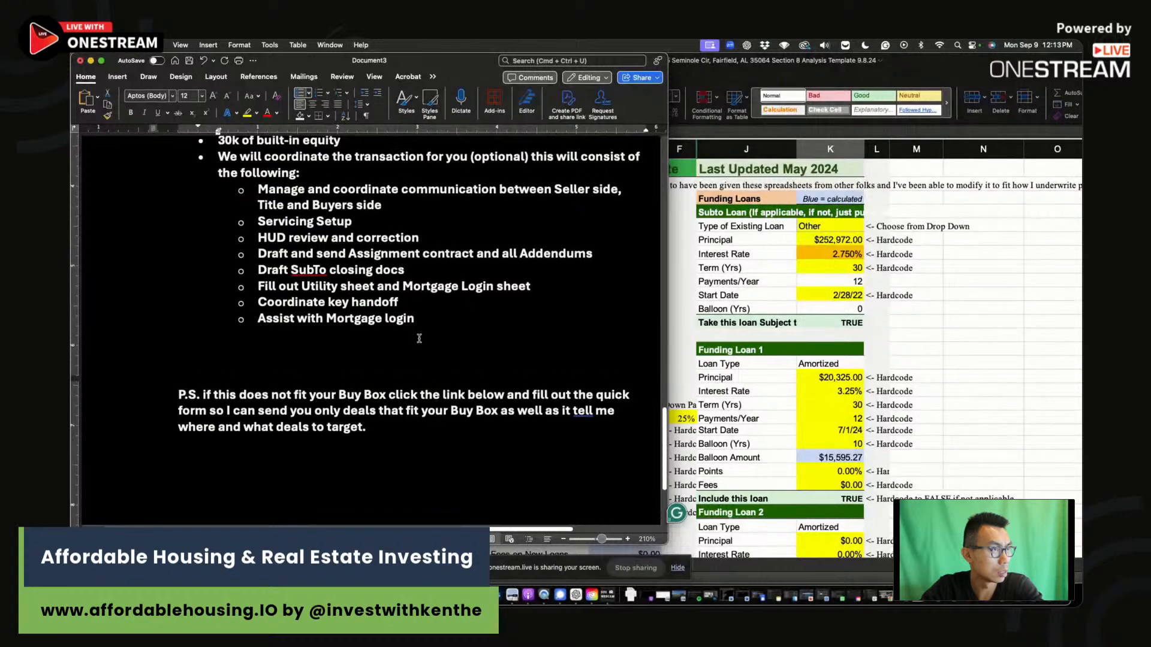
{"action": "scroll", "coordinate": [419, 338], "scroll_direction": "up", "scroll_amount": 10}
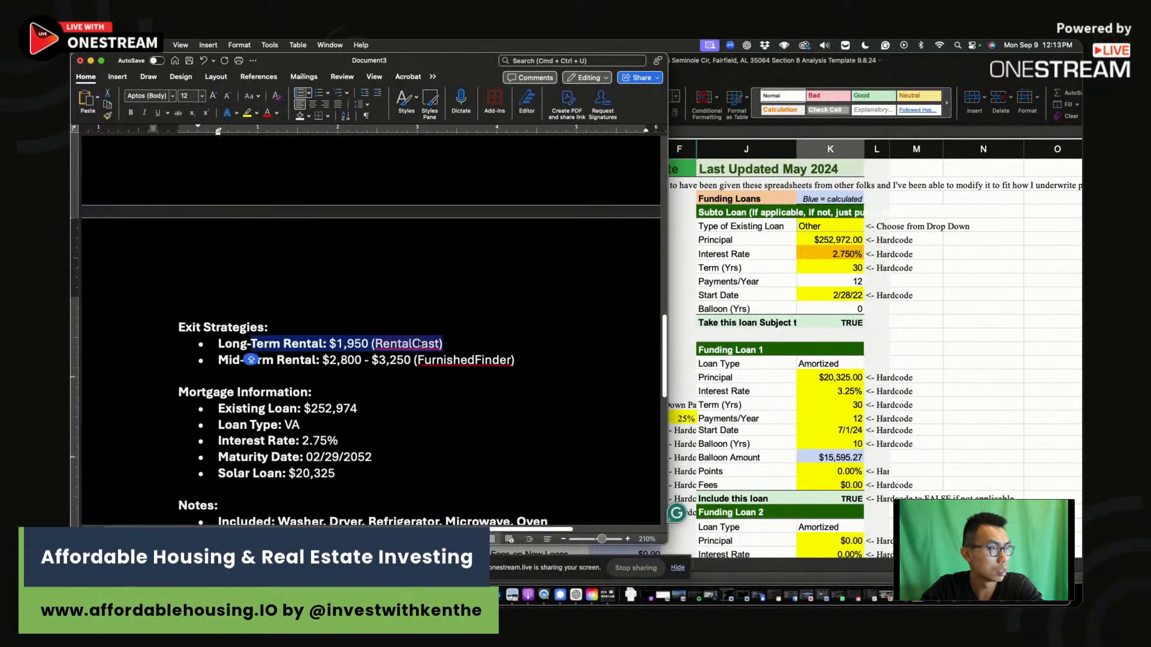
Narrow the Excel window to reveal the PITI breakdown in the Word document beside it, and select the Monthly Property Taxes amount.
{"action": "left_click", "coordinate": [838, 418]}
{"action": "left_click", "coordinate": [839, 419]}
{"action": "key", "text": "Left"}
{"action": "key", "text": "Left"}
{"action": "key", "text": "Left"}
{"action": "key", "text": "Left"}
{"action": "key", "text": "Left"}
{"action": "key", "text": "Left"}
{"action": "key", "text": "Left"}
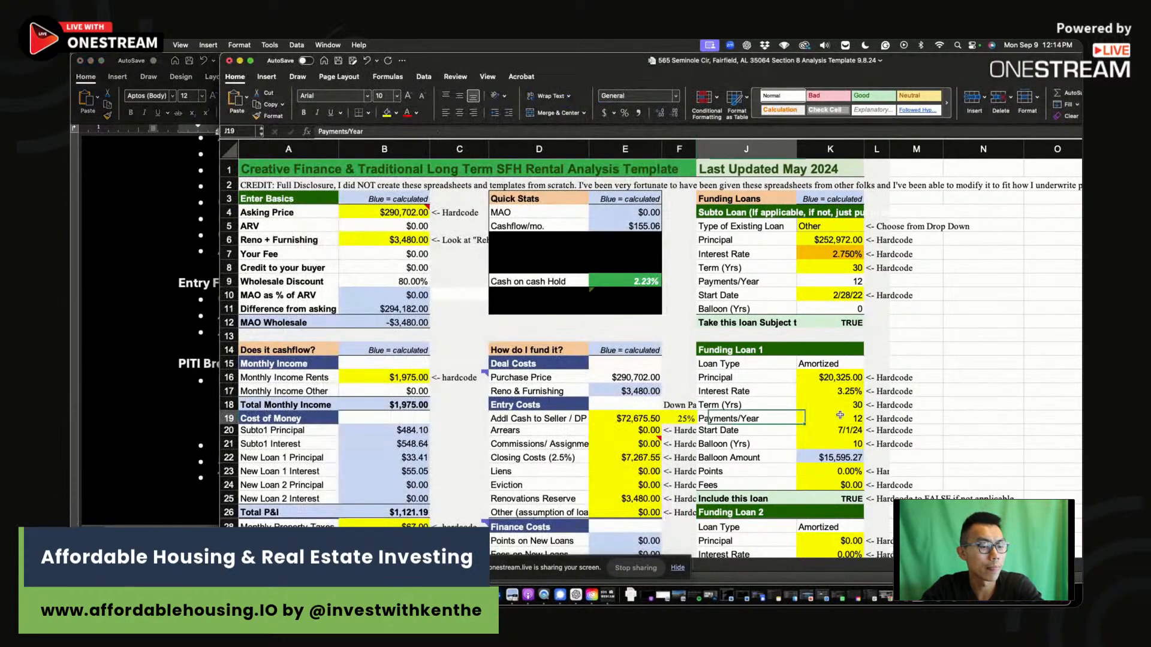
{"action": "scroll", "coordinate": [510, 412], "scroll_direction": "down", "scroll_amount": 3}
{"action": "scroll", "coordinate": [511, 411], "scroll_direction": "down", "scroll_amount": 2}
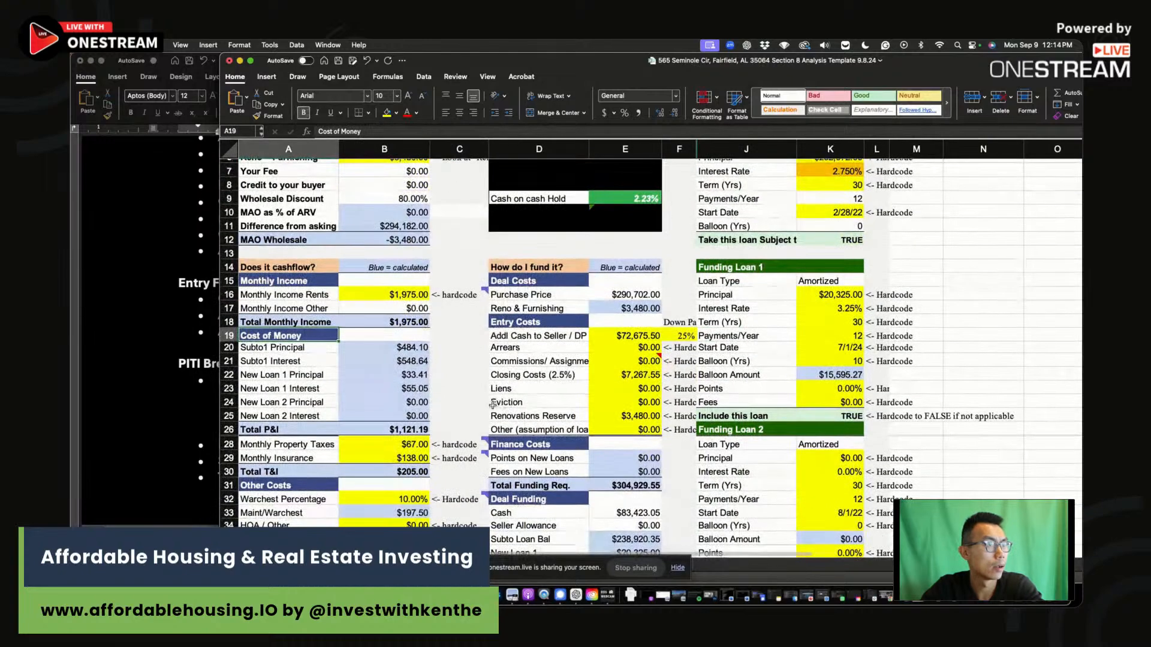
{"action": "left_click_drag", "start_coordinate": [220, 55], "coordinate": [412, 56]}
{"action": "left_click", "coordinate": [598, 446]}
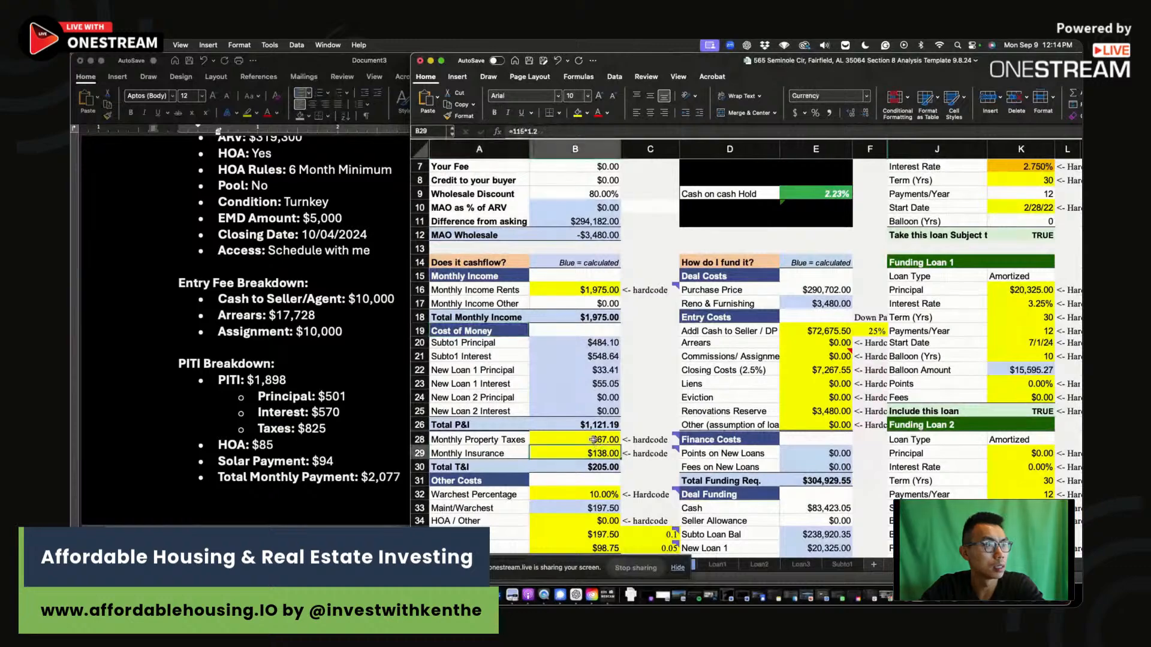
{"action": "scroll", "coordinate": [598, 446], "scroll_direction": "up", "scroll_amount": 4}
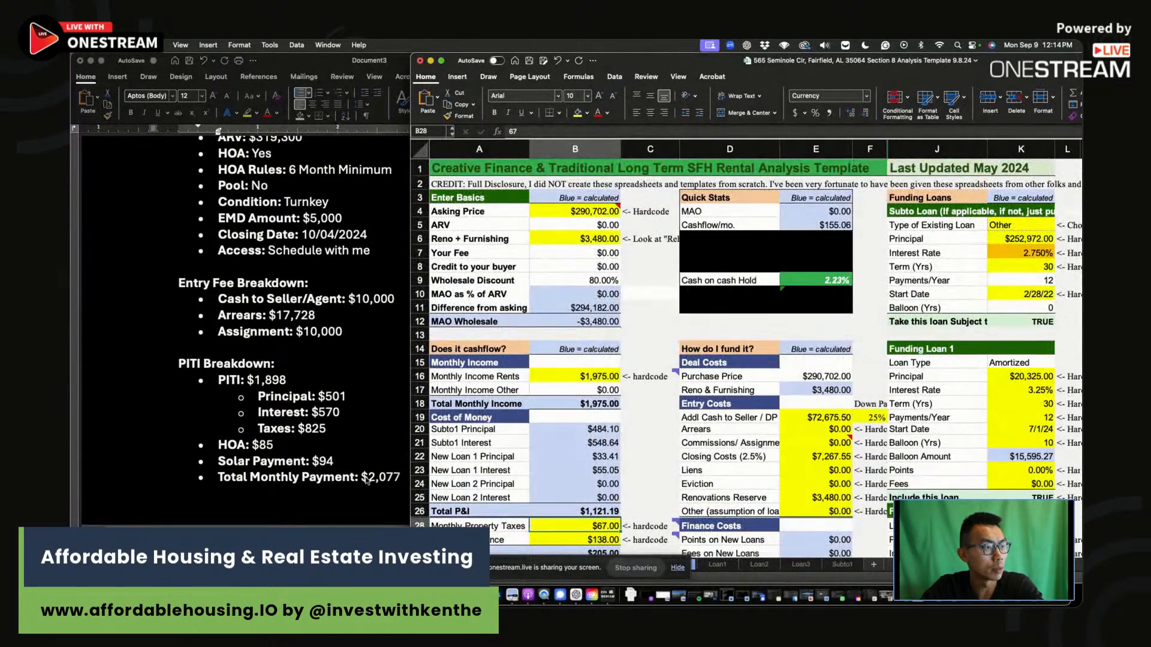
Calculate Monthly Property Taxes by subtracting the Subto1 and New Loan 1 principal and interest from the total payment, using =2077-B20-B21-B22-B23.
{"action": "type", "text": "="}
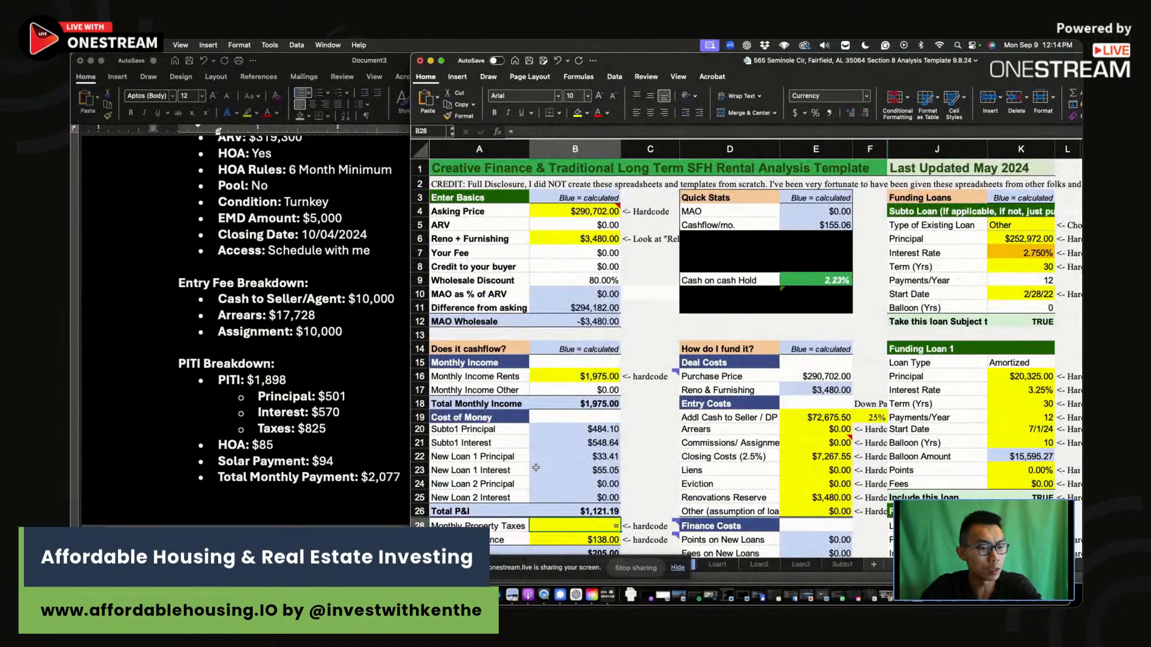
{"action": "type", "text": "2077-"}
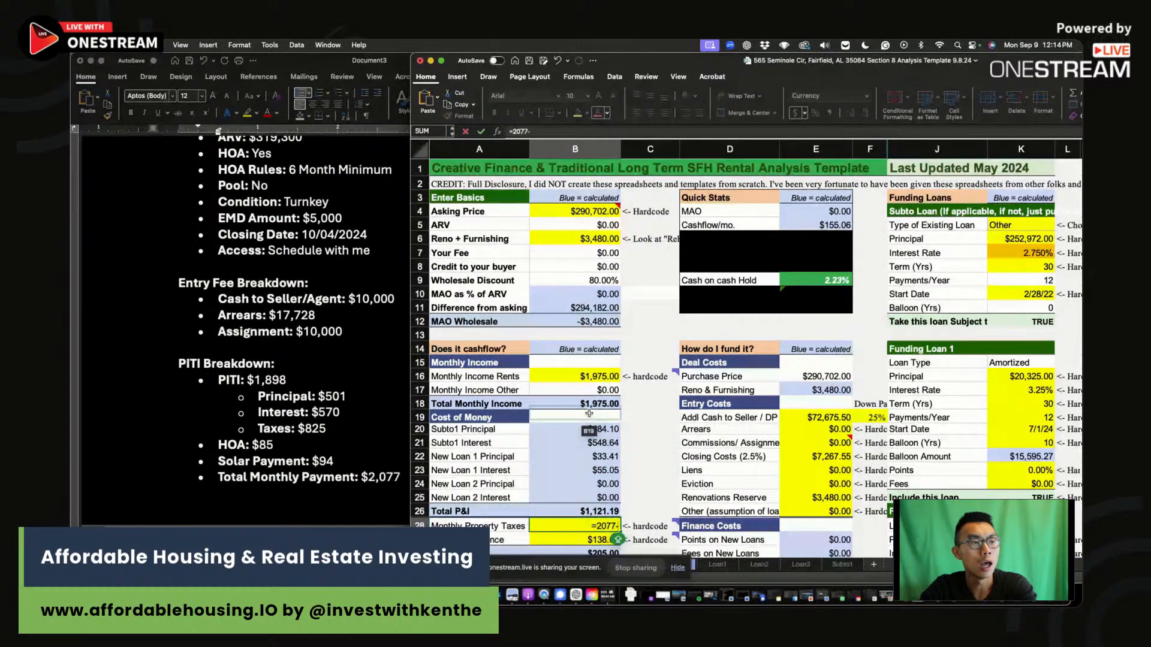
{"action": "left_click", "coordinate": [609, 427]}
{"action": "type", "text": "-"}
{"action": "left_click", "coordinate": [600, 443]}
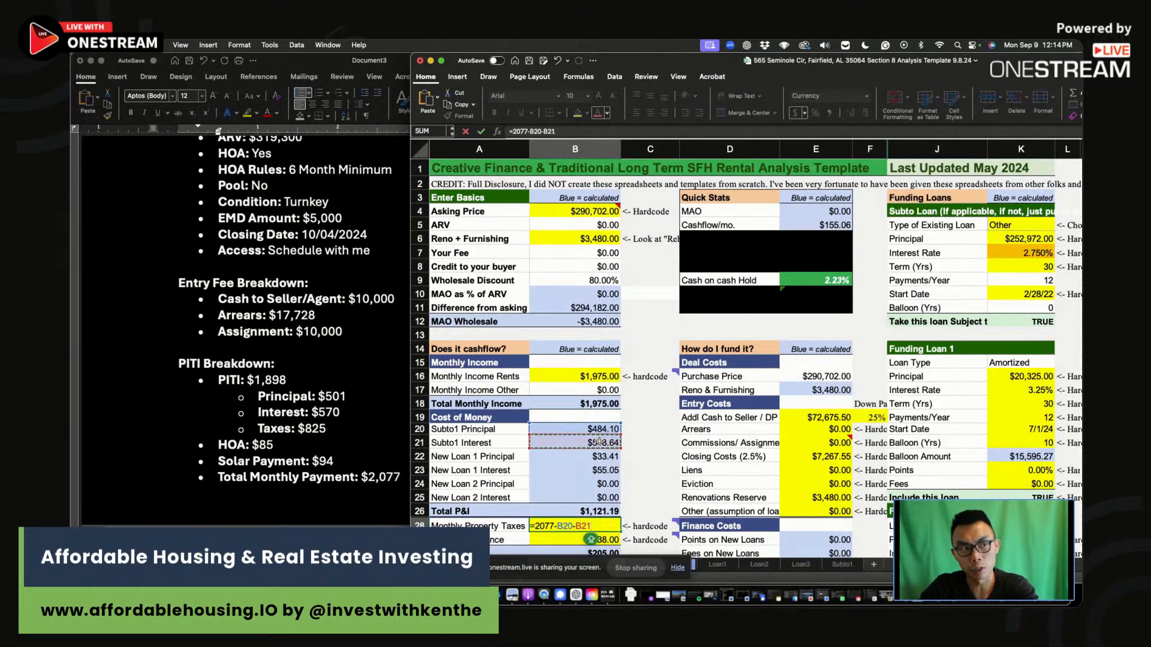
{"action": "type", "text": "-"}
{"action": "left_click", "coordinate": [611, 456]}
{"action": "type", "text": "-"}
{"action": "left_click", "coordinate": [606, 470]}
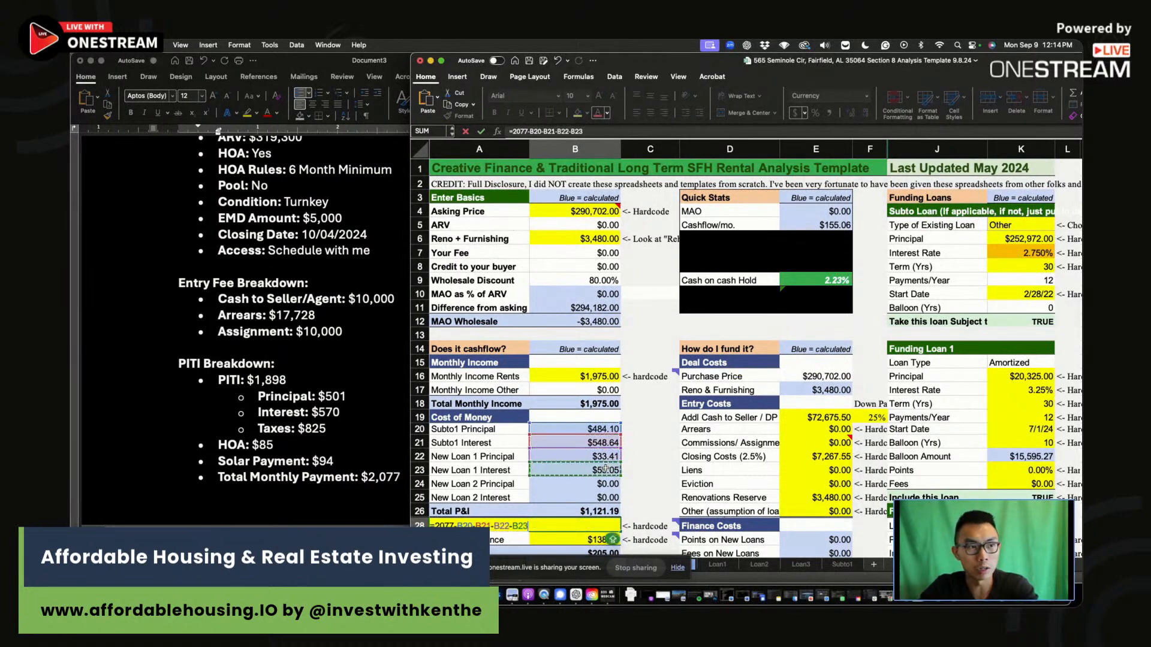
{"action": "key", "text": "Return"}
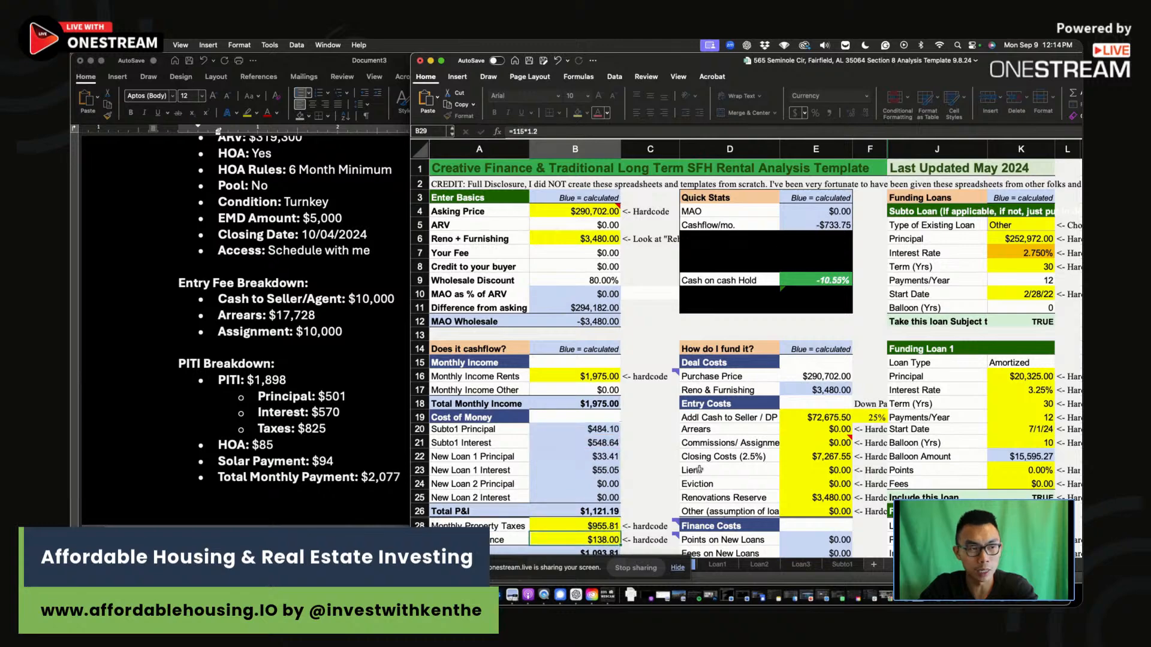
{"action": "left_click", "coordinate": [593, 526]}
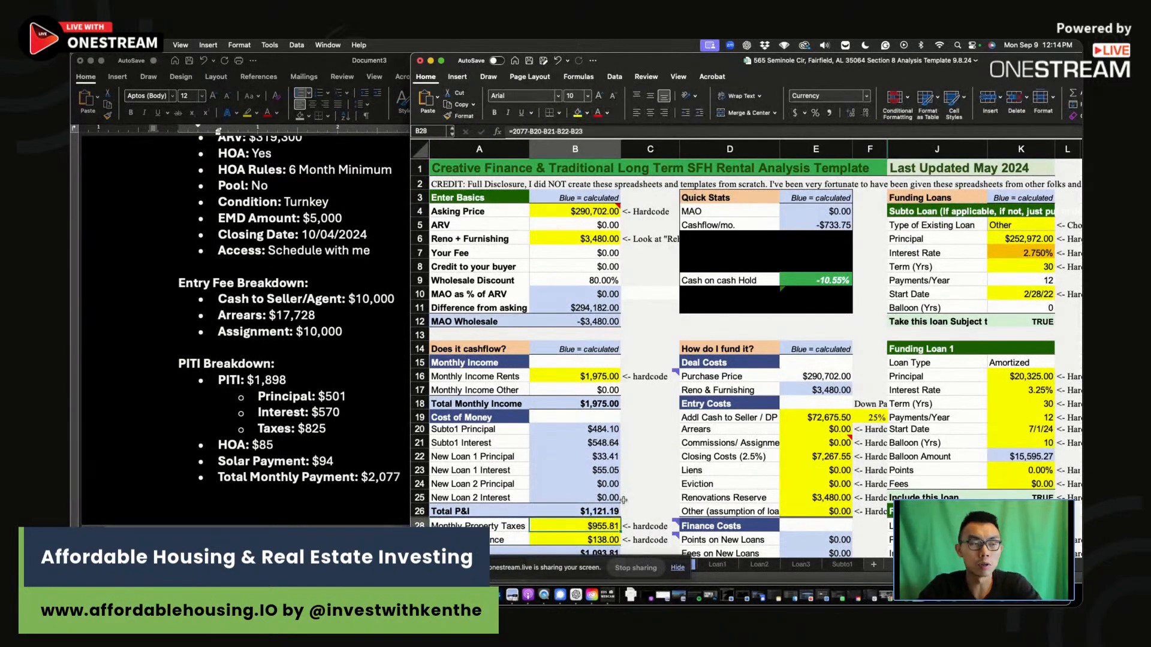
Set Monthly Insurance to 30.
{"action": "scroll", "coordinate": [624, 500], "scroll_direction": "down", "scroll_amount": 3}
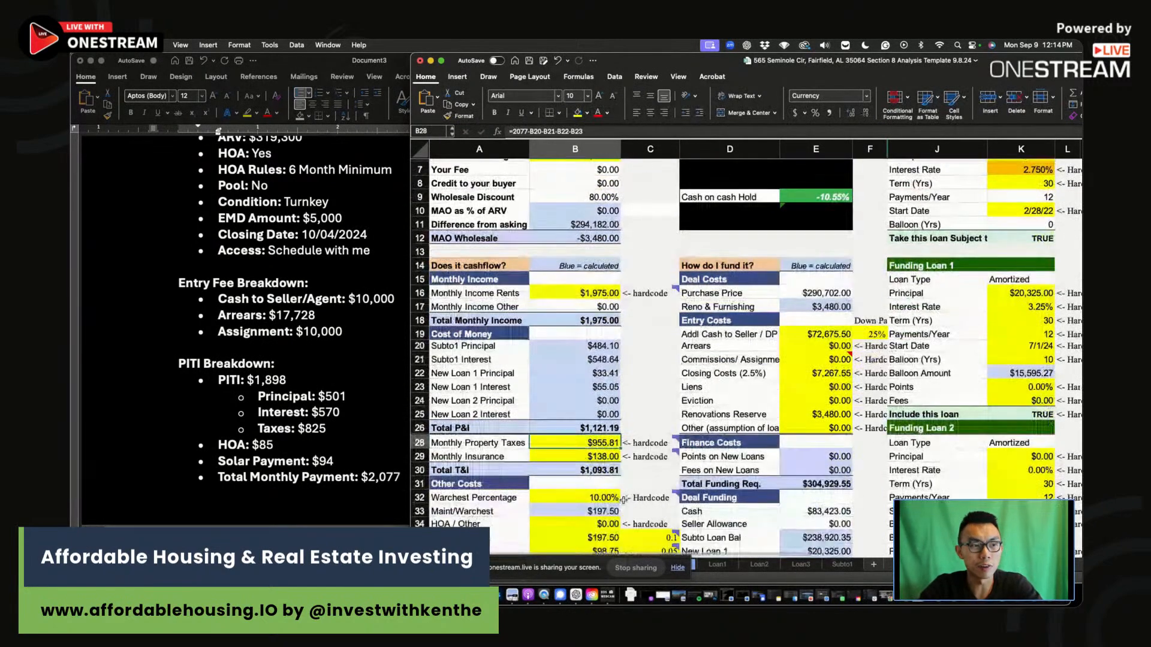
{"action": "left_click", "coordinate": [572, 459]}
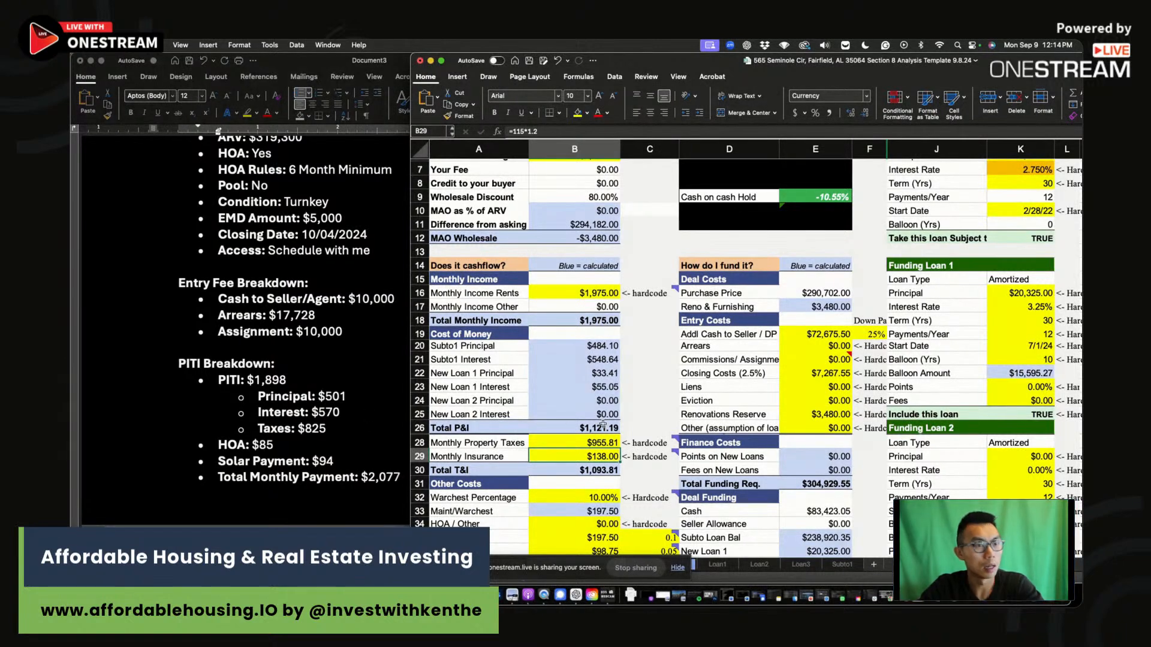
{"action": "type", "text": "30"}
{"action": "key", "text": "Return"}
Read the comments attached to the property tax and insurance rows and highlight both monthly amounts.
{"action": "scroll", "coordinate": [618, 432], "scroll_direction": "right", "scroll_amount": 1}
{"action": "mouse_move", "coordinate": [628, 441]}
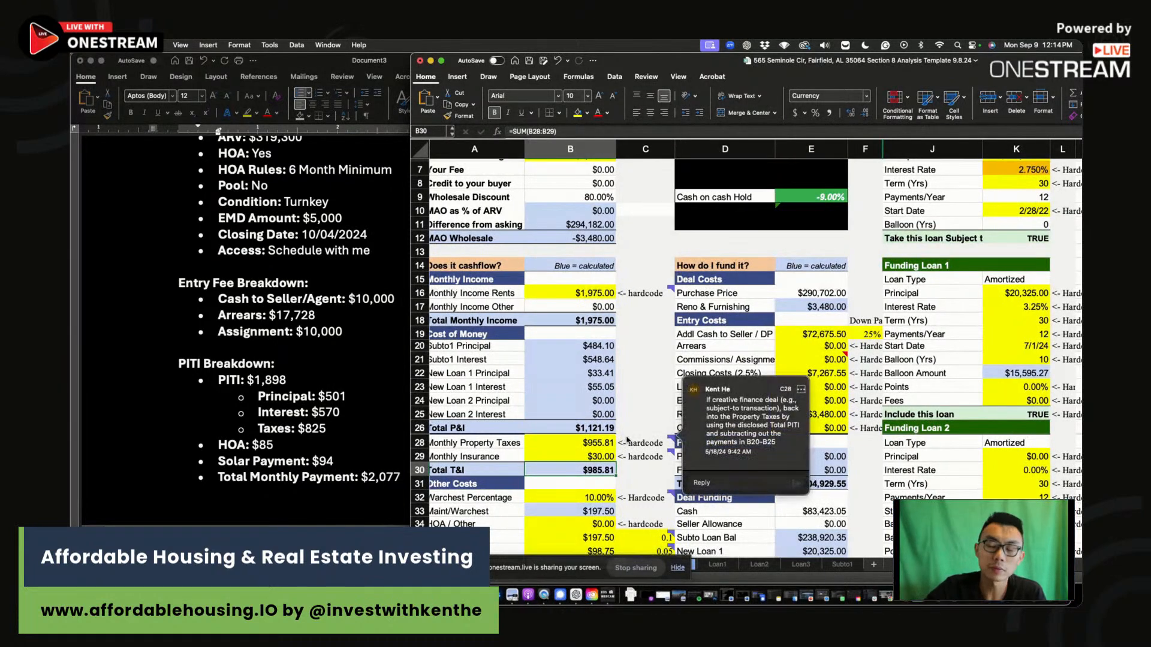
{"action": "left_click", "coordinate": [632, 456]}
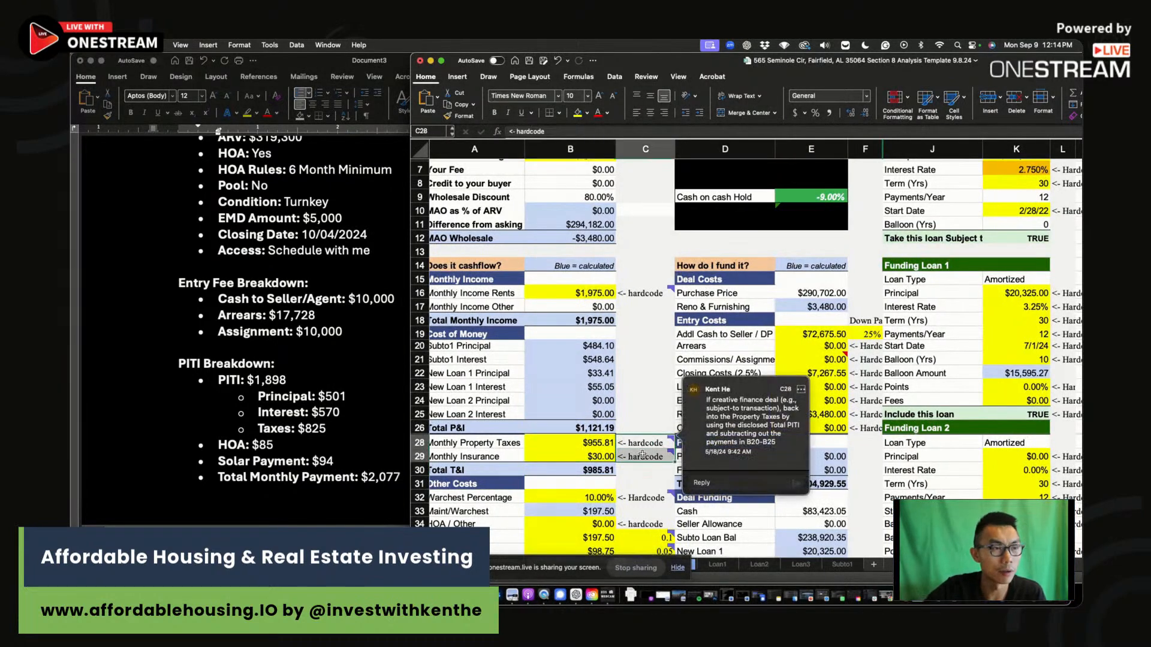
{"action": "scroll", "coordinate": [614, 445], "scroll_direction": "down", "scroll_amount": 3}
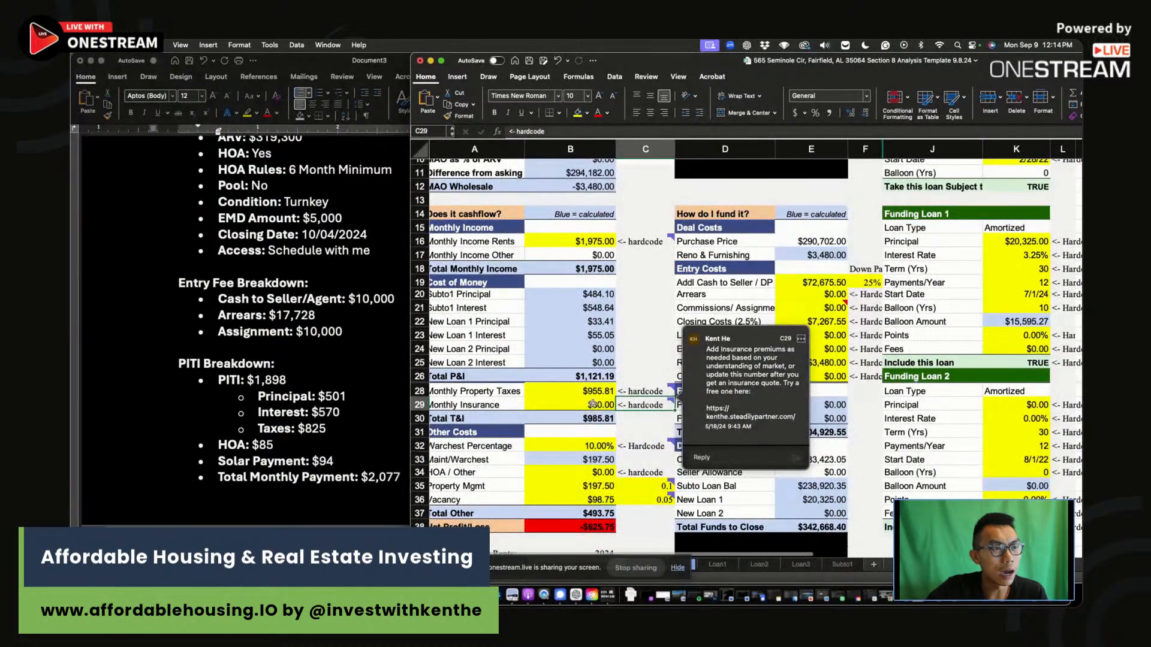
{"action": "left_click_drag", "start_coordinate": [590, 390], "coordinate": [590, 405]}
Clear the old Scenario Analysis entries and start the first scenario with 3 bedrooms and a gross rent of 1975.
{"action": "scroll", "coordinate": [660, 470], "scroll_direction": "down", "scroll_amount": 6}
{"action": "left_click_drag", "start_coordinate": [661, 514], "coordinate": [1078, 540]}
{"action": "key", "text": "Delete"}
{"action": "type", "text": "3"}
{"action": "left_click", "coordinate": [722, 493]}
{"action": "scroll", "coordinate": [726, 504], "scroll_direction": "up", "scroll_amount": 1}
{"action": "type", "text": "1,"}
{"action": "type", "text": "975"}
{"action": "left_click", "coordinate": [809, 513]}
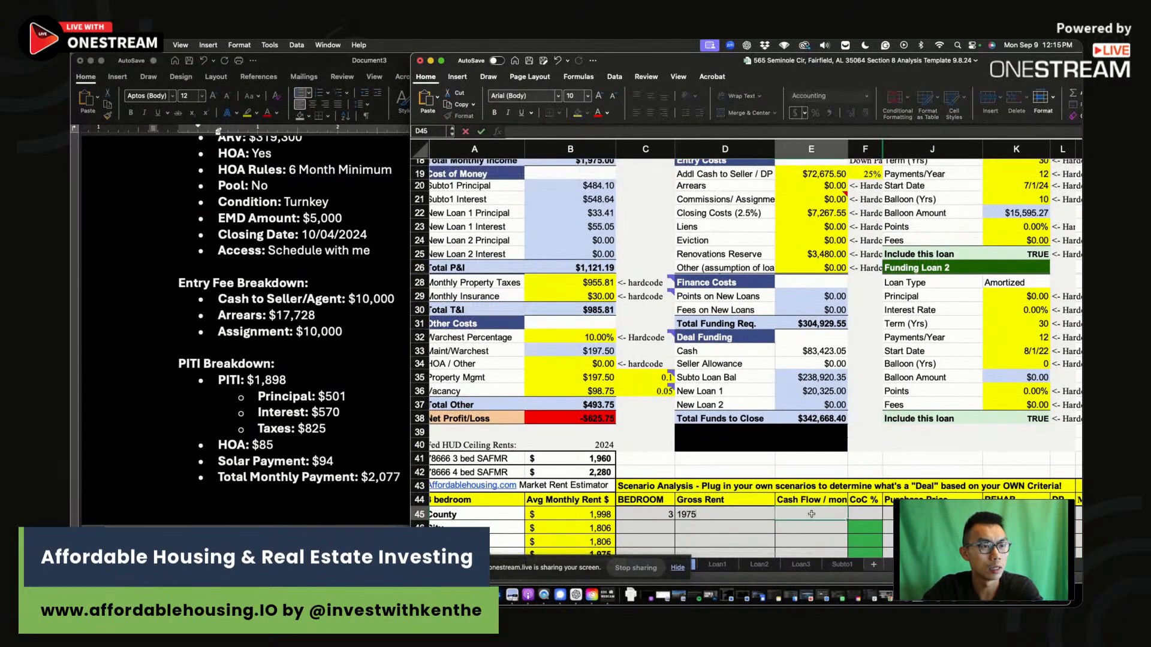
Set the entry costs to 10000 additional cash to seller, 17,728 arrears and 10000 commissions/assignment.
{"action": "scroll", "coordinate": [839, 387], "scroll_direction": "up", "scroll_amount": 5}
{"action": "left_click", "coordinate": [821, 298]}
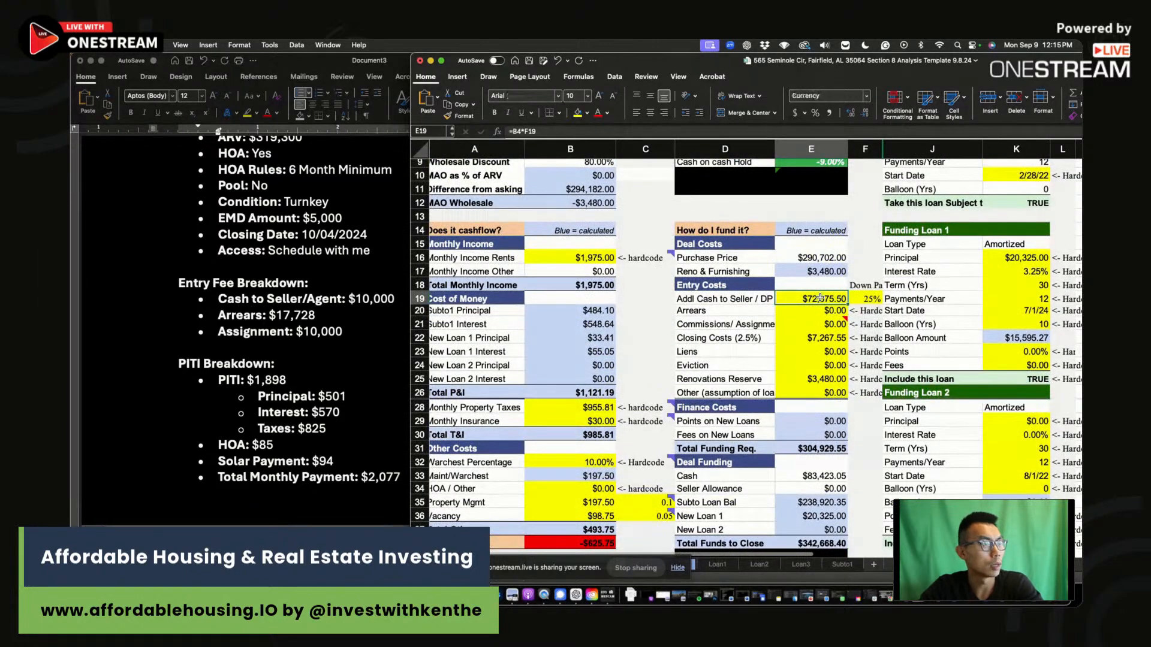
{"action": "type", "text": "10000"}
{"action": "key", "text": "Return"}
{"action": "type", "text": "17,"}
{"action": "type", "text": "72"}
{"action": "type", "text": "8"}
{"action": "key", "text": "Return"}
{"action": "type", "text": "10"}
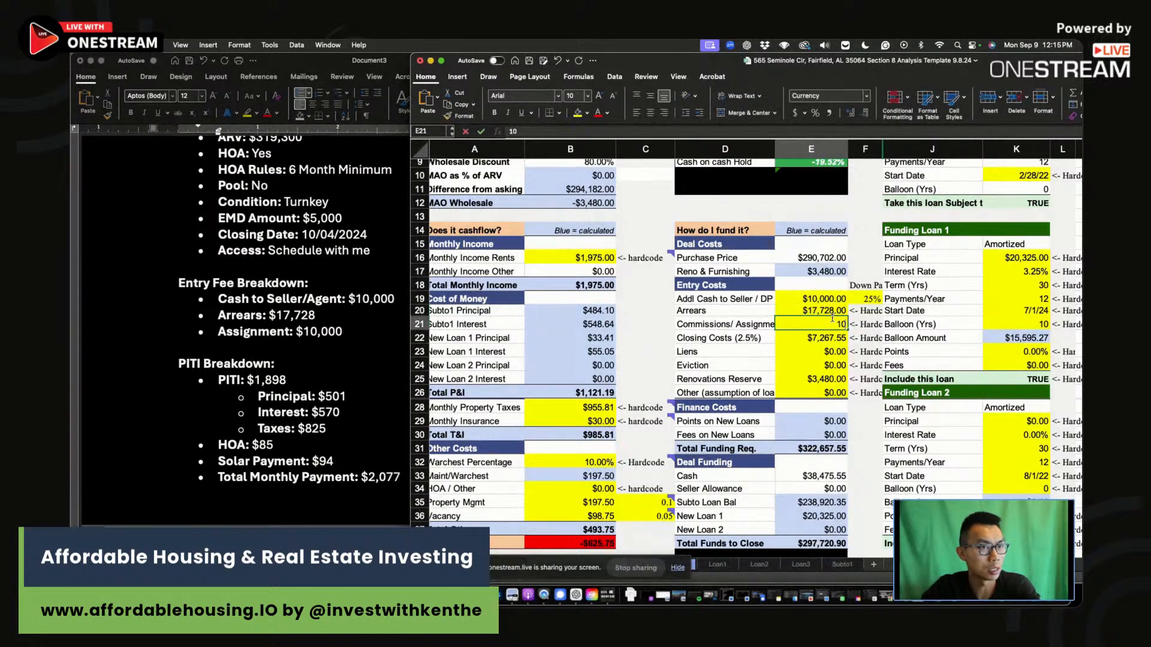
{"action": "type", "text": ",00"}
{"action": "key", "text": "Return"}
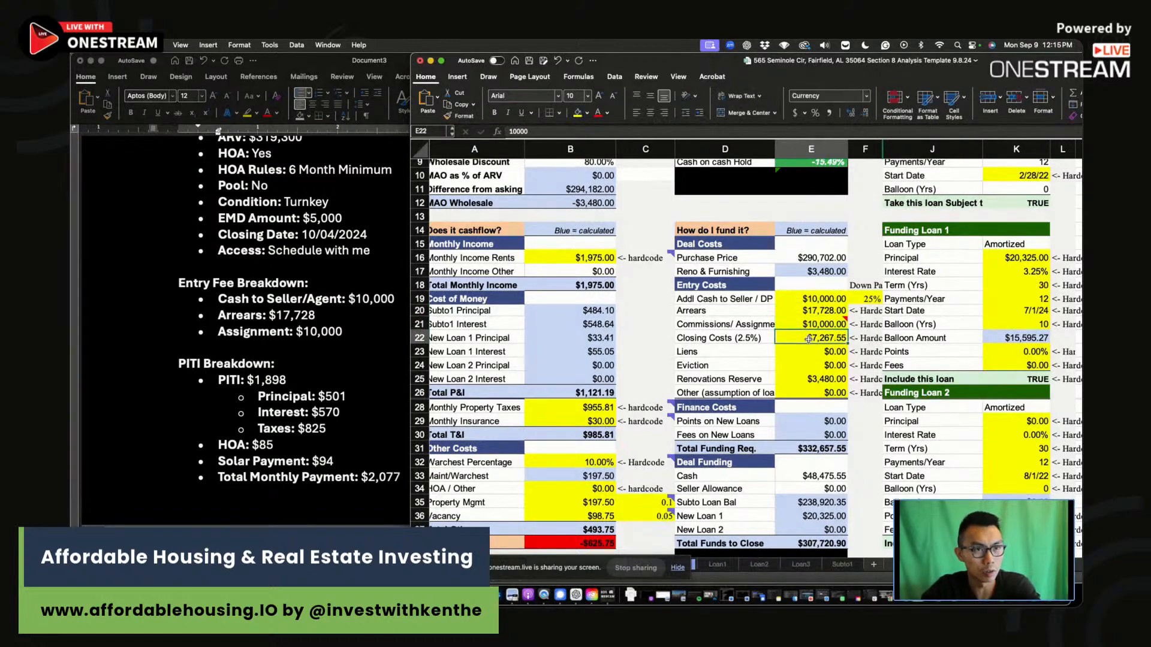
Set the monthly cash flow of the first scenario in the Scenario Analysis table to -626.
{"action": "left_click", "coordinate": [839, 379]}
{"action": "scroll", "coordinate": [828, 392], "scroll_direction": "down", "scroll_amount": 5}
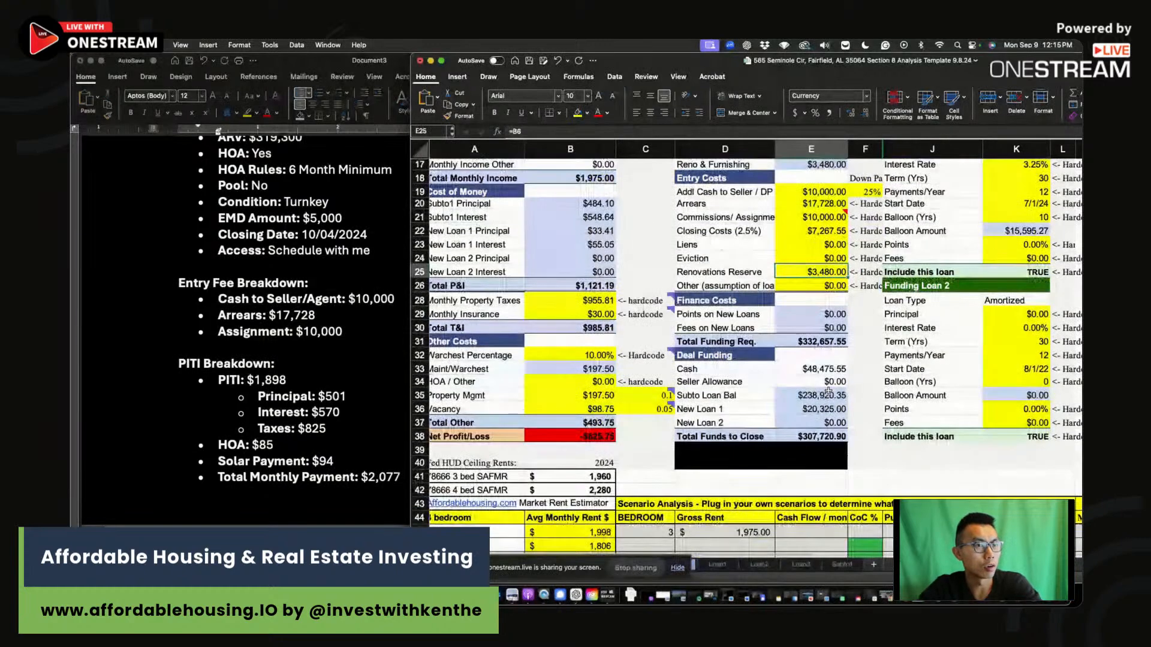
{"action": "left_click", "coordinate": [750, 448]}
{"action": "left_click", "coordinate": [826, 449]}
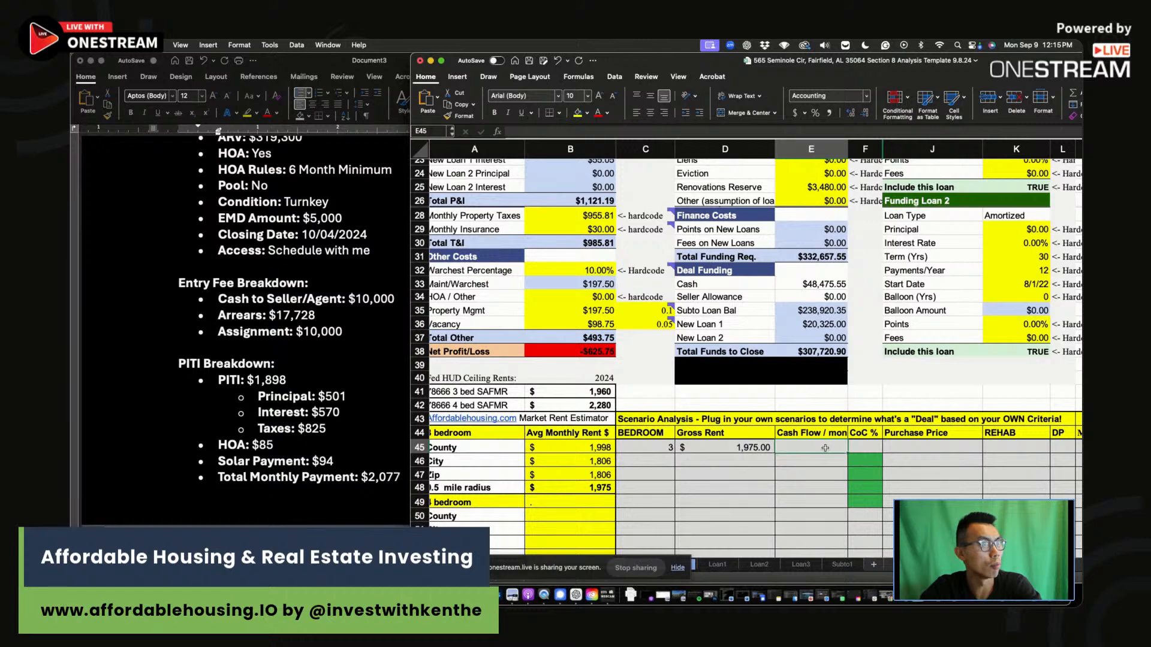
{"action": "scroll", "coordinate": [323, 349], "scroll_direction": "up", "scroll_amount": 4}
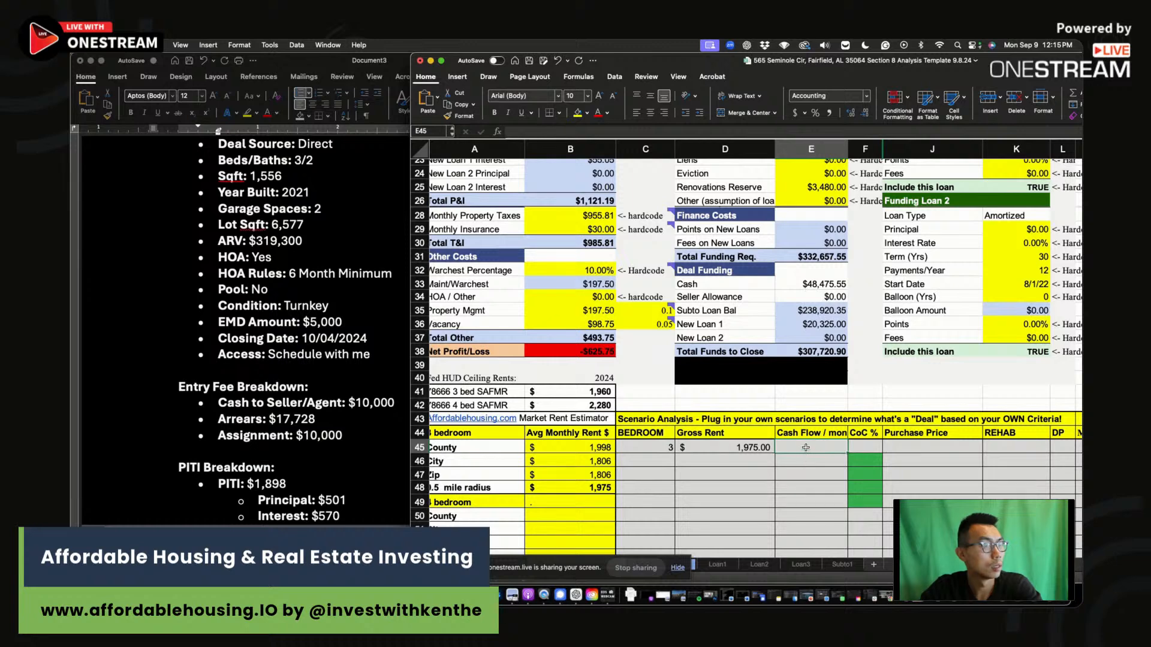
{"action": "type", "text": "-626"}
Enter -15.5 as the first scenario's CoC %, based on the cash on cash figure in Quick Stats.
{"action": "left_click", "coordinate": [869, 446]}
{"action": "scroll", "coordinate": [869, 446], "scroll_direction": "up", "scroll_amount": 10}
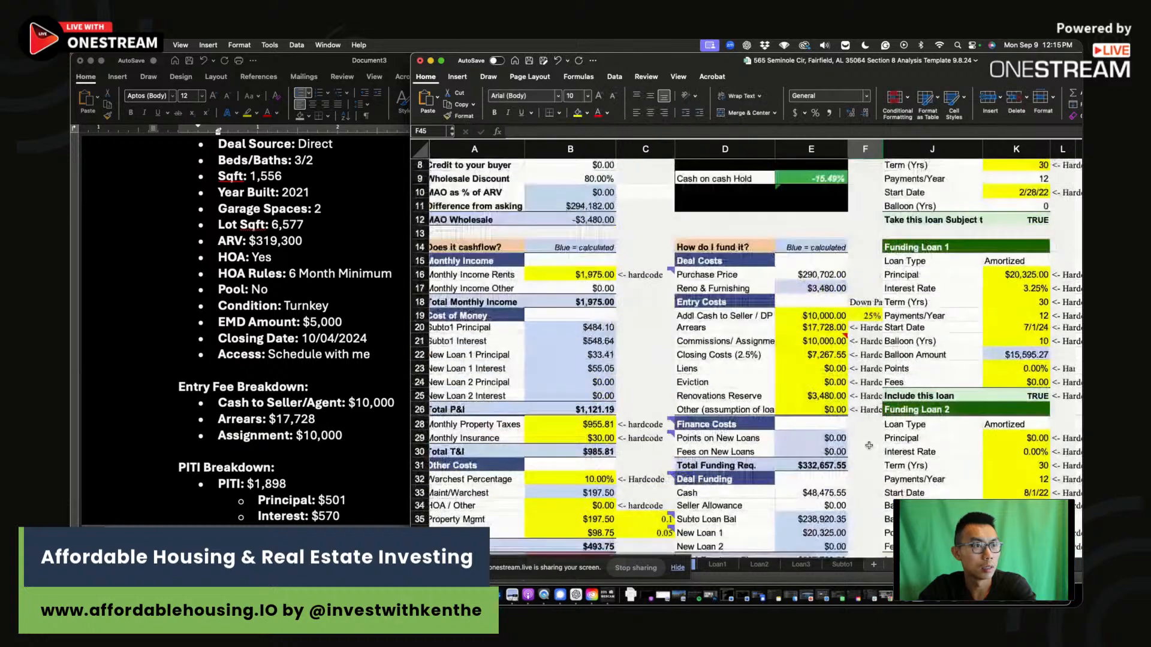
{"action": "type", "text": "=15.5%"}
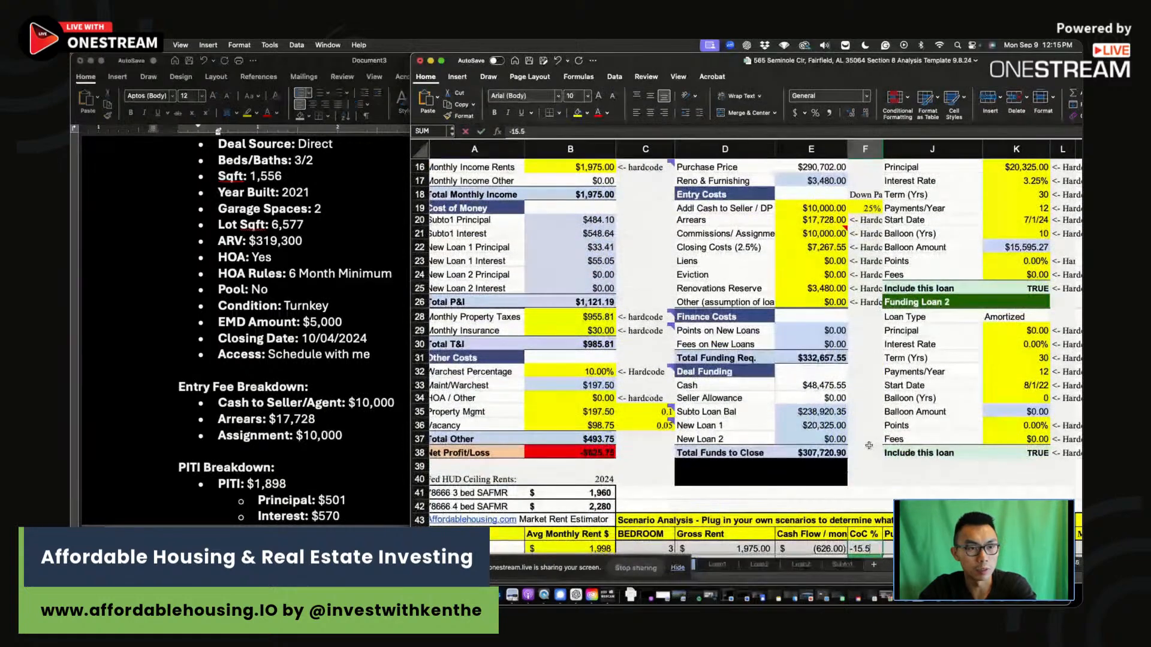
{"action": "key", "text": "Tab"}
Enter the asking price, 290702, as the first scenario's Purchase Price.
{"action": "scroll", "coordinate": [853, 479], "scroll_direction": "up", "scroll_amount": 10}
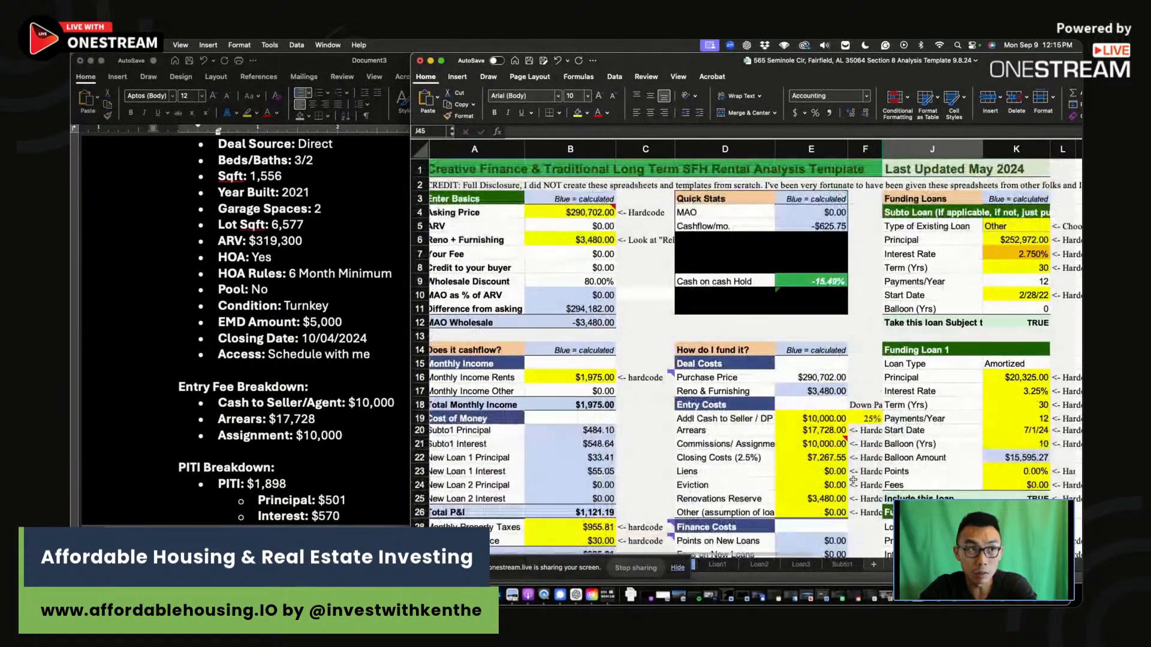
{"action": "scroll", "coordinate": [853, 479], "scroll_direction": "down", "scroll_amount": 5}
{"action": "key", "text": "Down"}
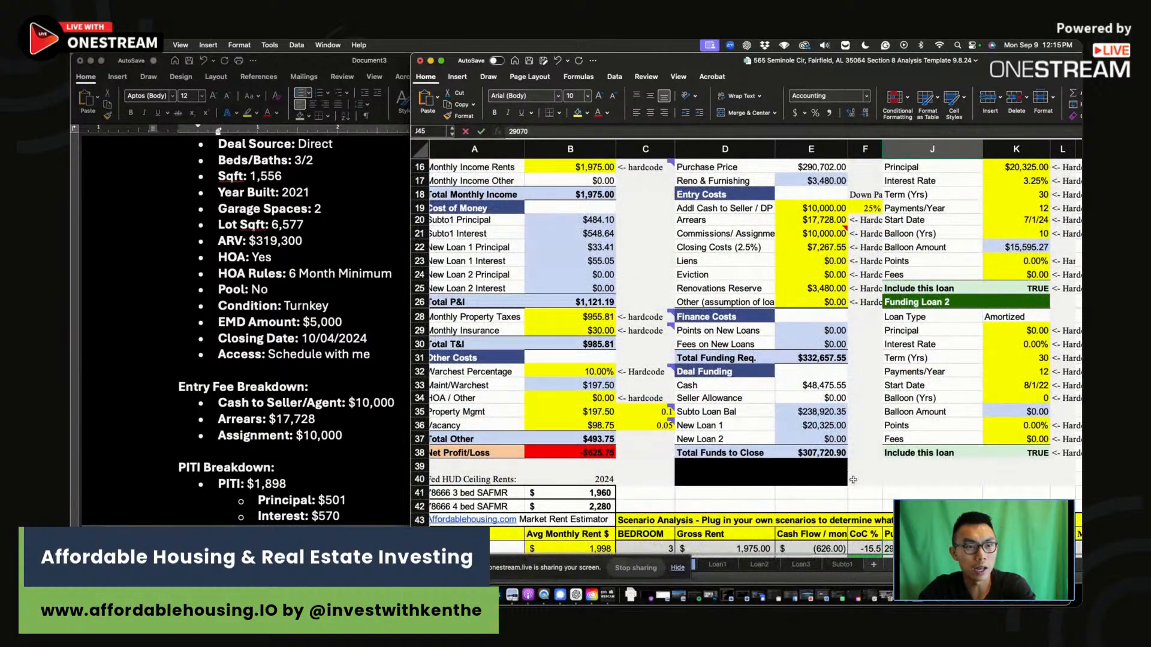
{"action": "key", "text": "Up"}
{"action": "key", "text": "Right"}
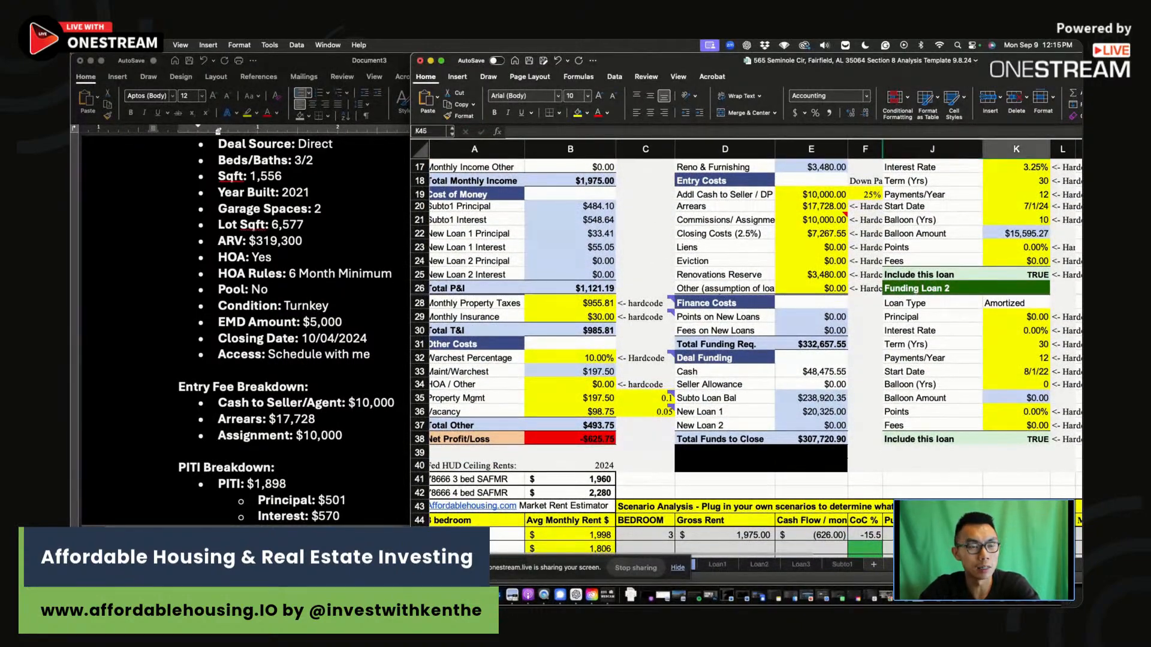
Consult the deal costs and loan terms, and fill in the percentage cell following DP in the first scenario row.
{"action": "scroll", "coordinate": [807, 397], "scroll_direction": "right", "scroll_amount": 1}
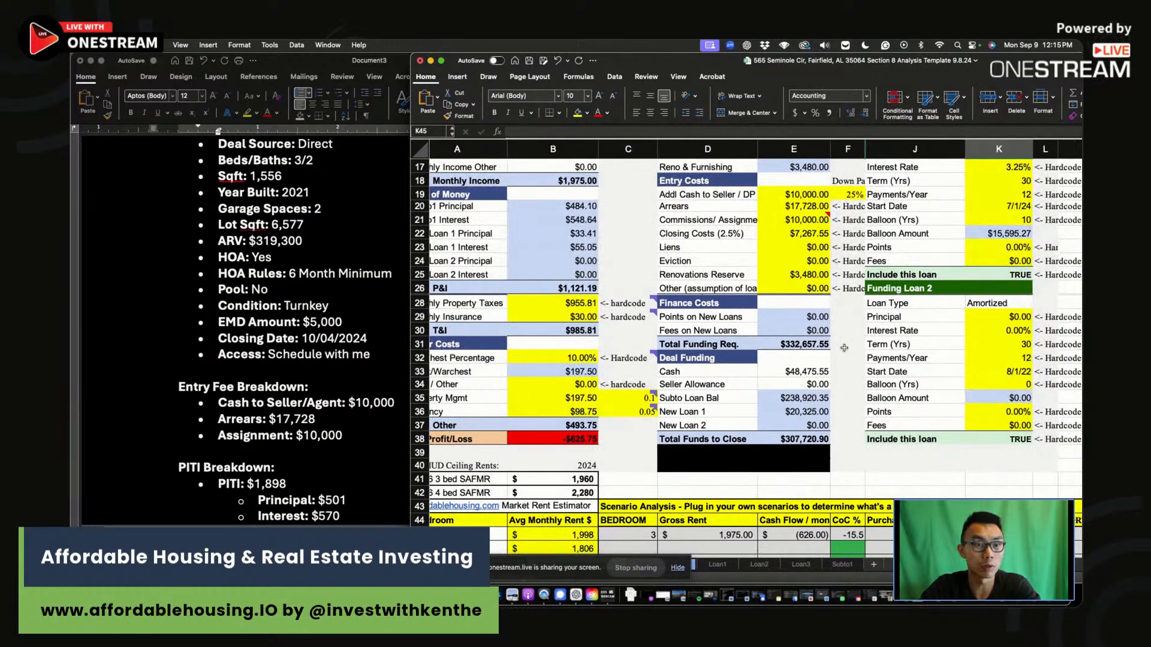
{"action": "scroll", "coordinate": [828, 351], "scroll_direction": "up", "scroll_amount": 5}
{"action": "scroll", "coordinate": [827, 351], "scroll_direction": "down", "scroll_amount": 10}
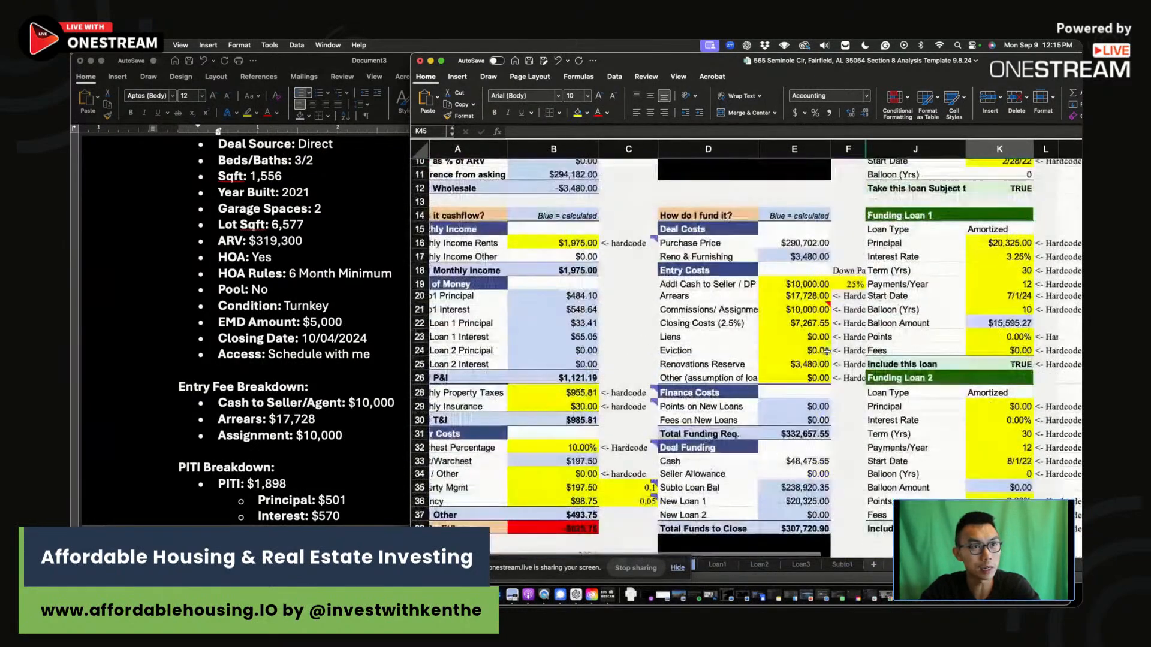
{"action": "scroll", "coordinate": [827, 353], "scroll_direction": "up", "scroll_amount": 9}
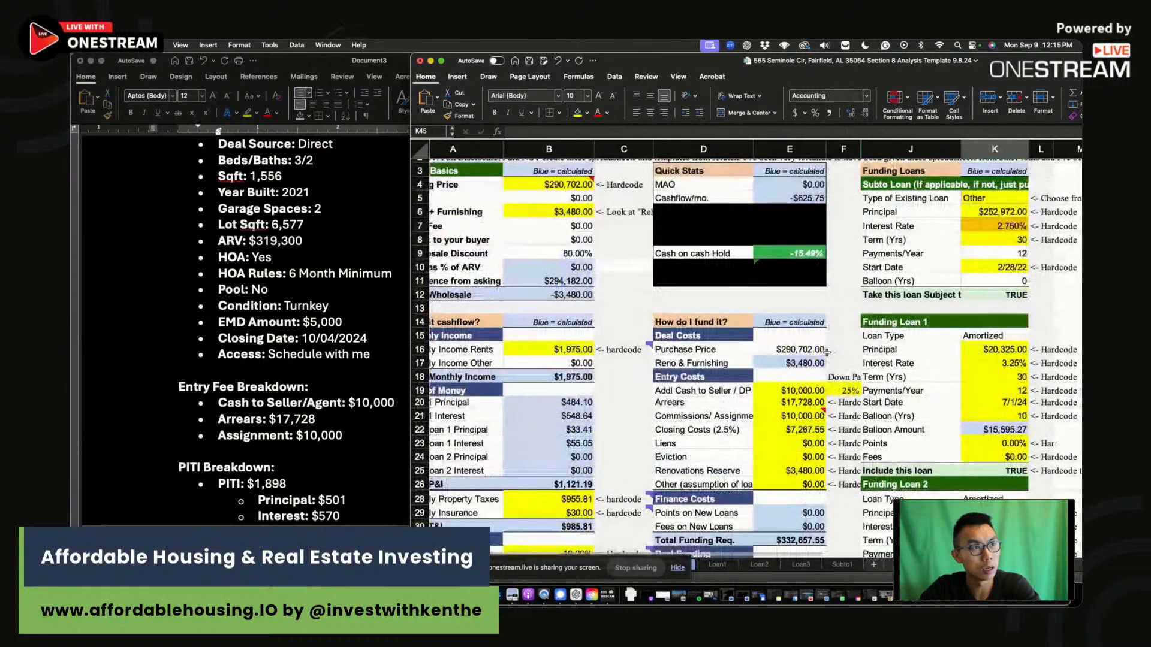
{"action": "scroll", "coordinate": [827, 352], "scroll_direction": "down", "scroll_amount": 5}
{"action": "left_click", "coordinate": [995, 549]}
{"action": "left_click", "coordinate": [1041, 535]}
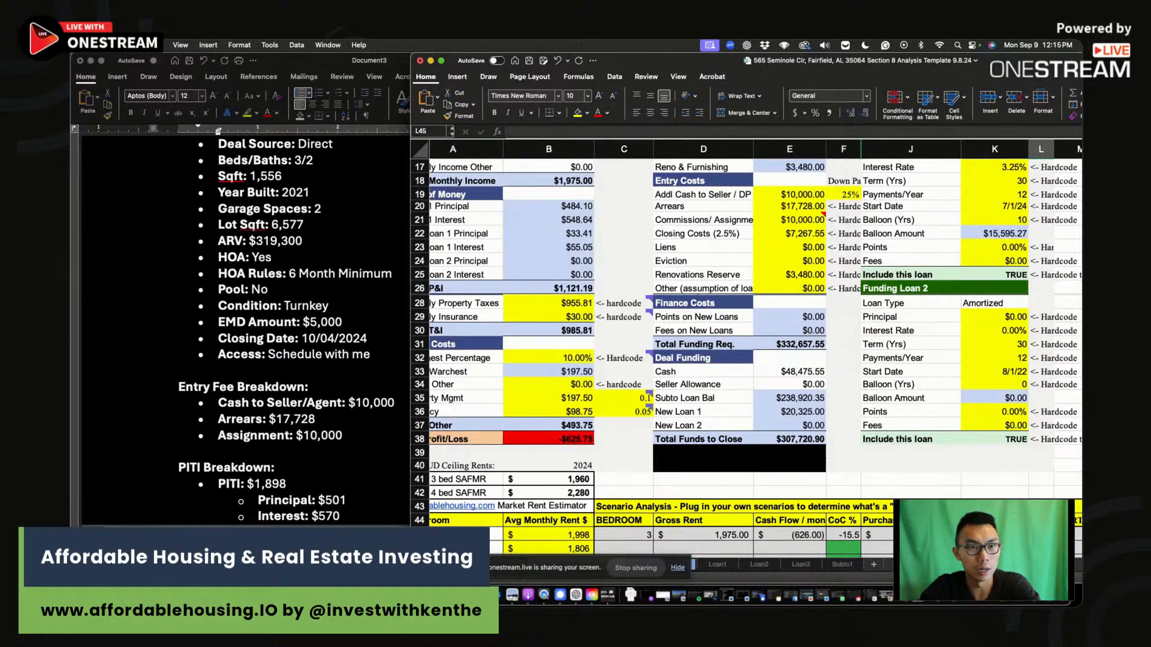
{"action": "key", "text": "Right"}
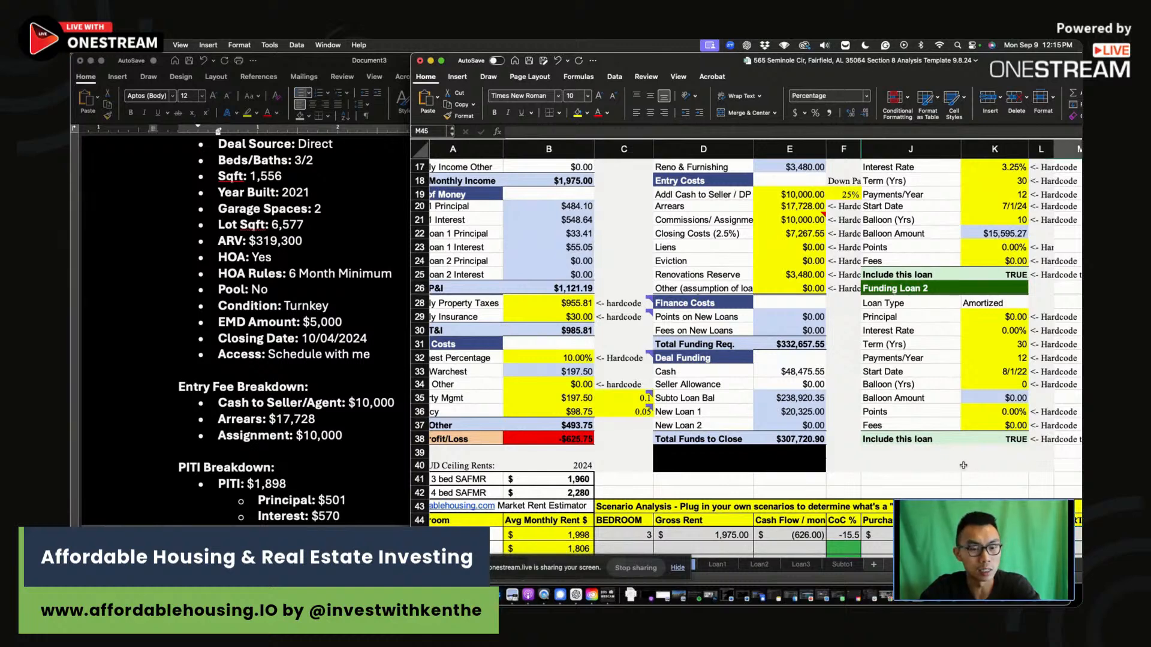
{"action": "type", "text": "2"}
{"action": "key", "text": "Return"}
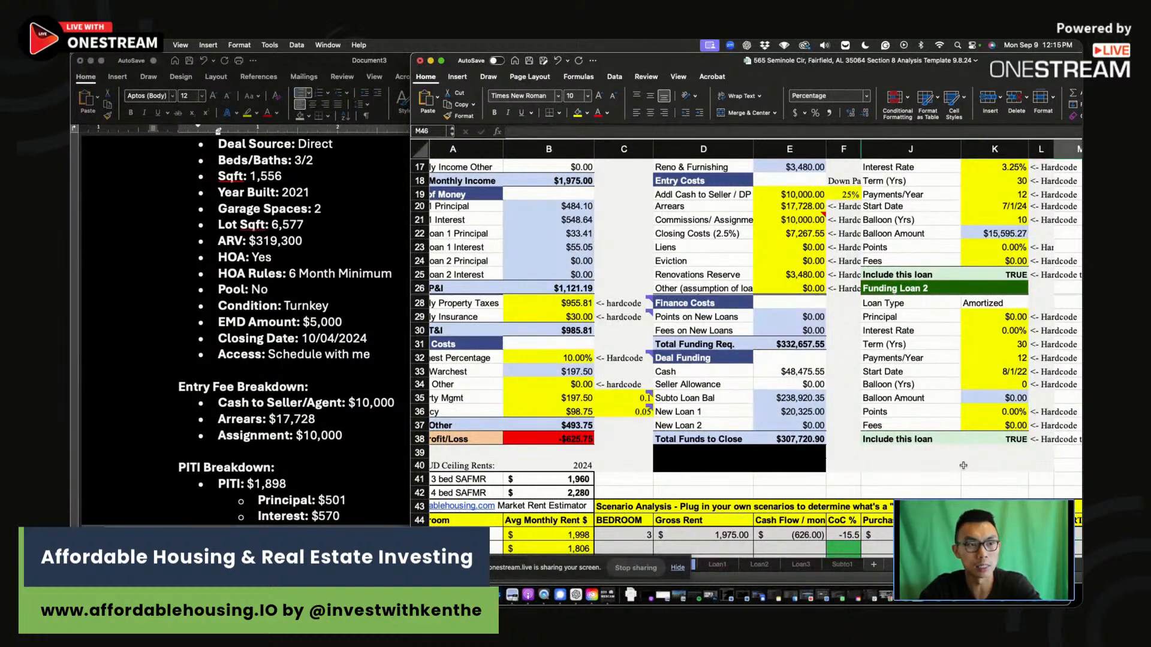
{"action": "scroll", "coordinate": [817, 438], "scroll_direction": "right", "scroll_amount": 1}
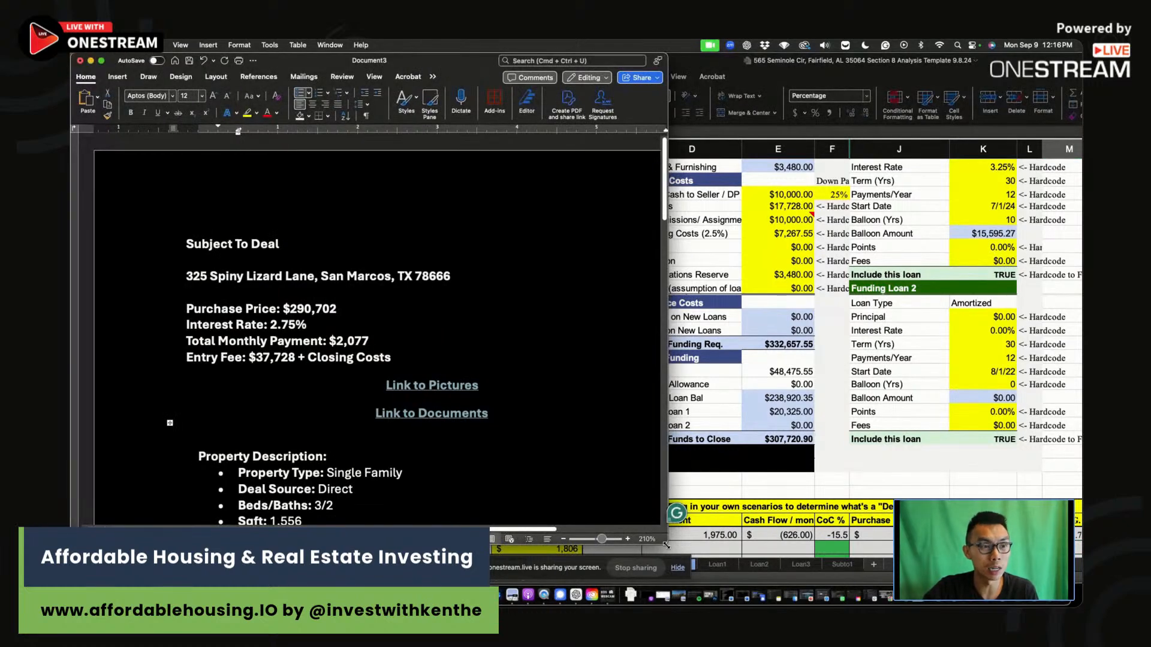
Enlarge the Word document window with the subject-to deal summary so it covers most of the spreadsheet.
{"action": "left_click_drag", "start_coordinate": [666, 544], "coordinate": [962, 583]}
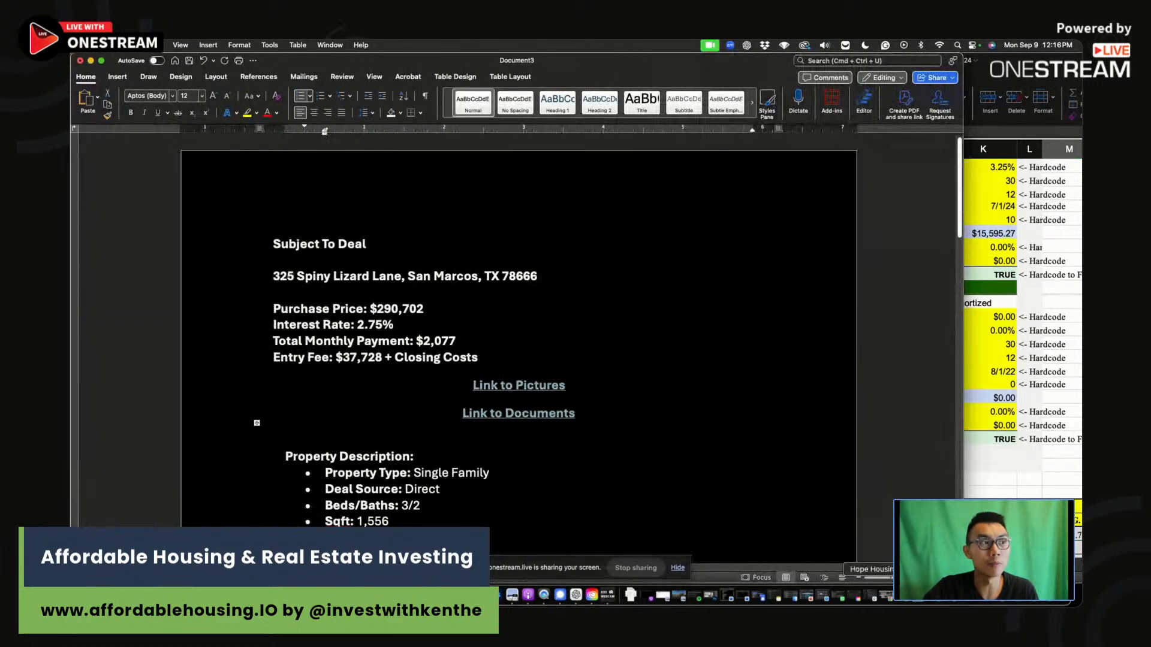